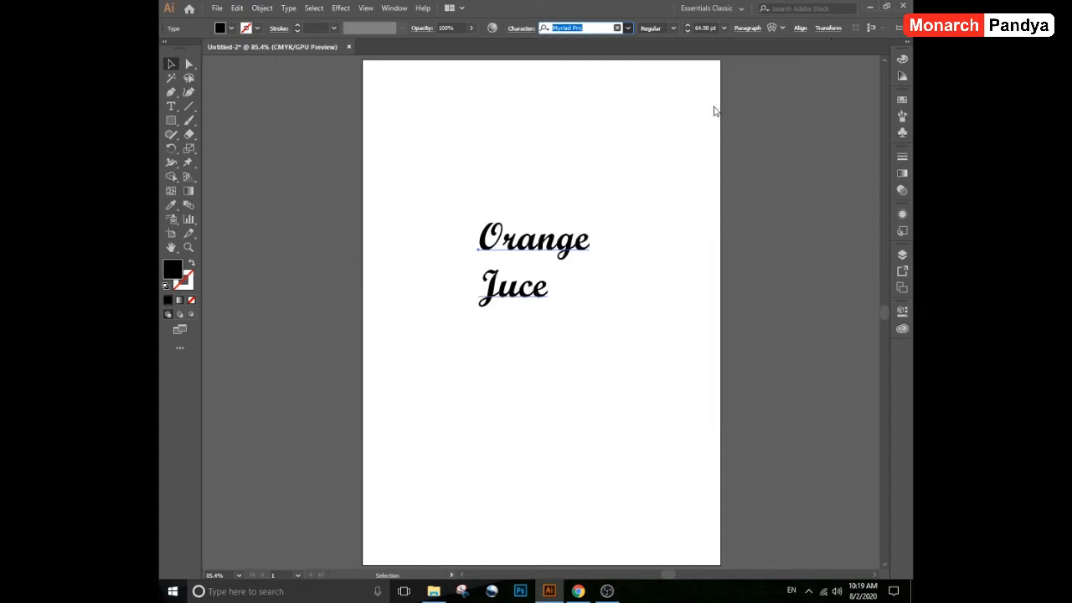
Reposition the "Orange Juce" text slightly and tighten the line spacing between its two lines.
drag(536, 239, 524, 236)
scroll(536, 243, up, 2)
drag(546, 237, 538, 242)
key(alt+Up)
key(alt+Up)
key(alt+Up)
key(alt+Up)
key(alt+Up)
key(alt+Up)
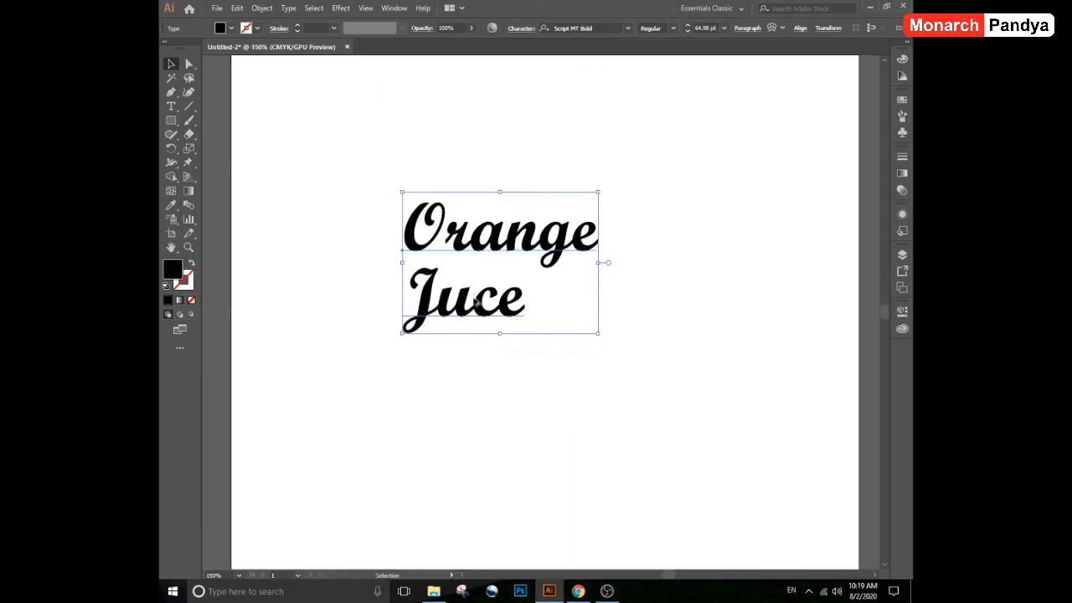
Add a three-line note below the lettering: "Altr + up and down arrow / to increase and decrease ga / between text".
key(t)
click(434, 401)
text(au)
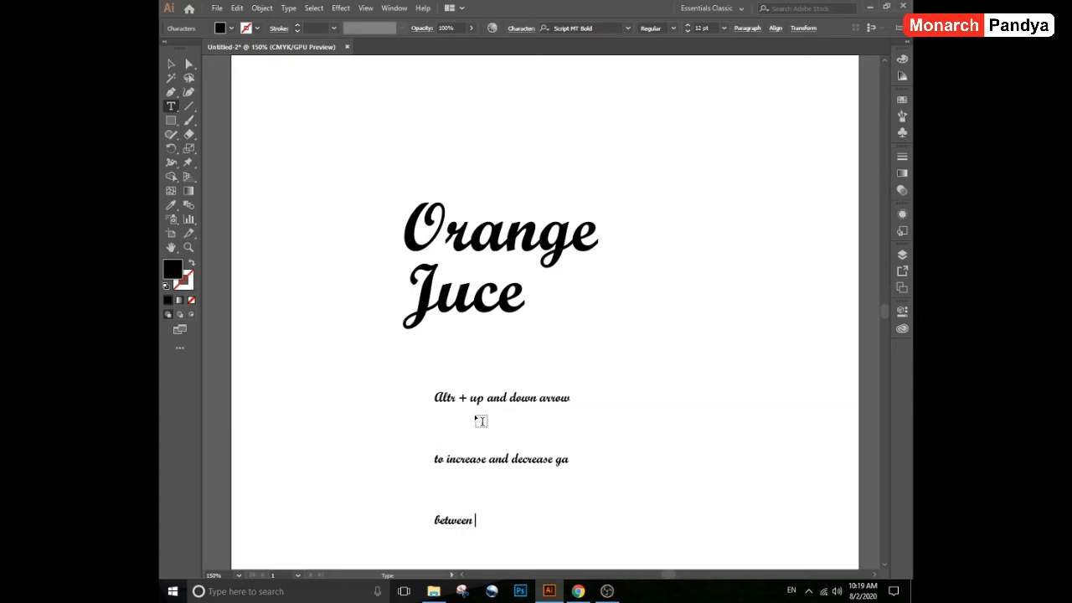
text(xt)
key(Escape)
Tighten the line spacing of the three-line note until its lines sit close together.
key(alt+Up)
key(alt+Up)
key(alt+Up)
key(alt+Up)
key(alt+Up)
key(alt+Up)
key(alt+Up)
key(alt+Up)
key(alt+Up)
key(alt+Up)
key(alt+Up)
key(alt+Up)
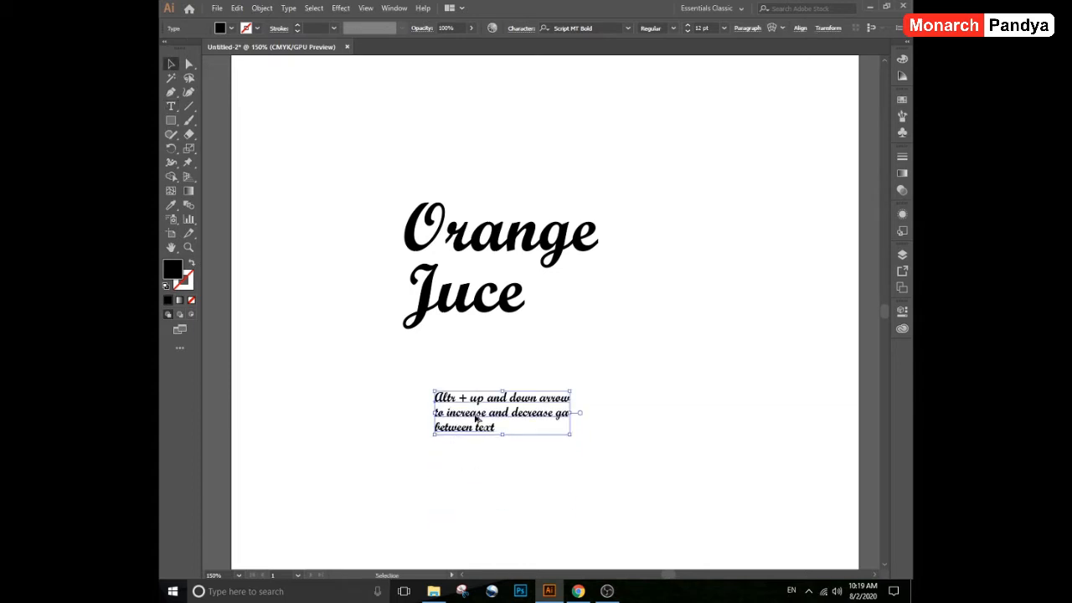
Set the note's font to Arial and scale its text up to about 20.6 pt.
click(572, 28)
text(arial)
key(Return)
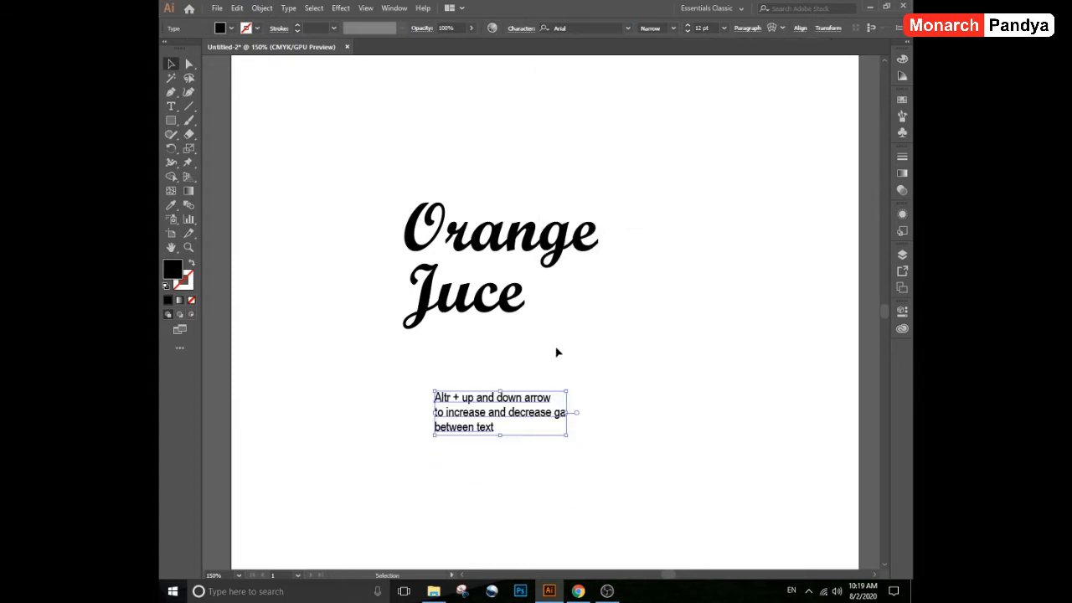
drag(572, 412, 662, 442)
Complete the word "gap" at the end of the note's second line.
double_click(650, 413)
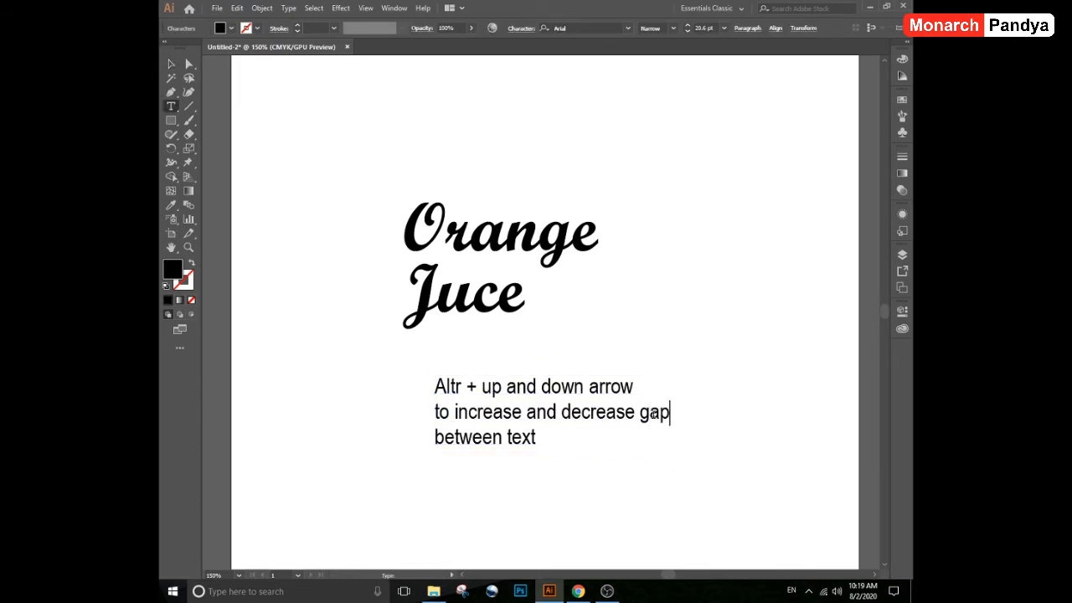
key(Escape)
click(671, 325)
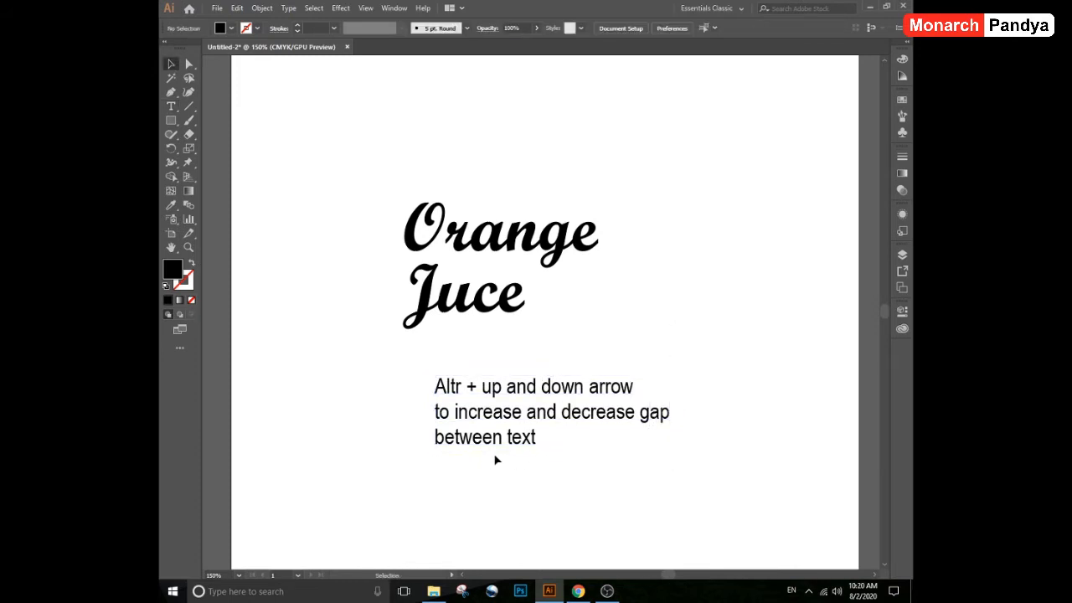
Convert the "Orange Juce" text to outlines and ungroup it into separate letters.
click(491, 303)
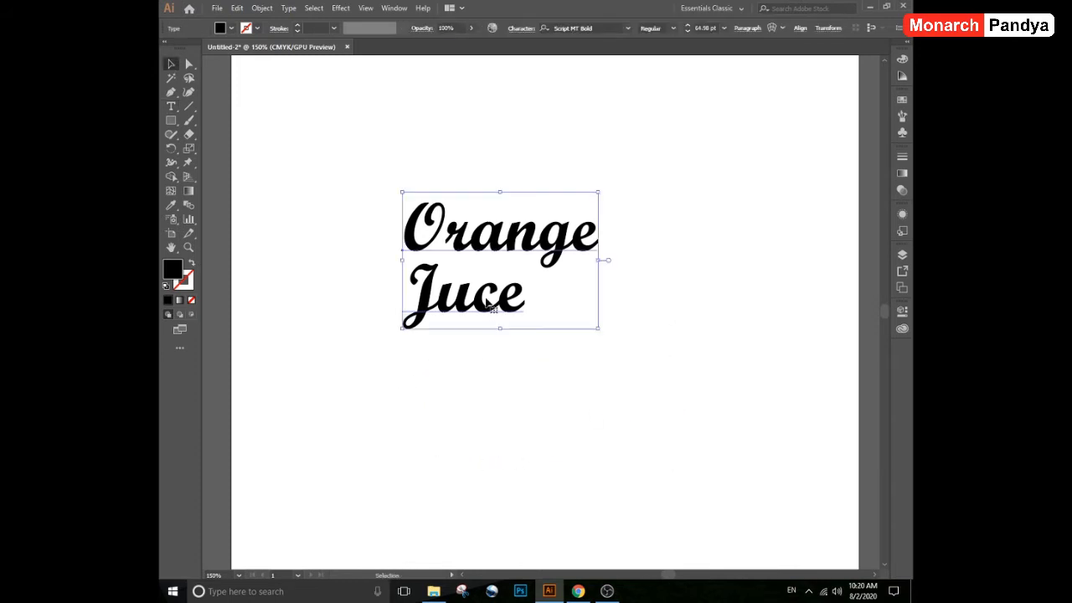
right_click(485, 296)
click(563, 381)
right_click(509, 303)
click(578, 404)
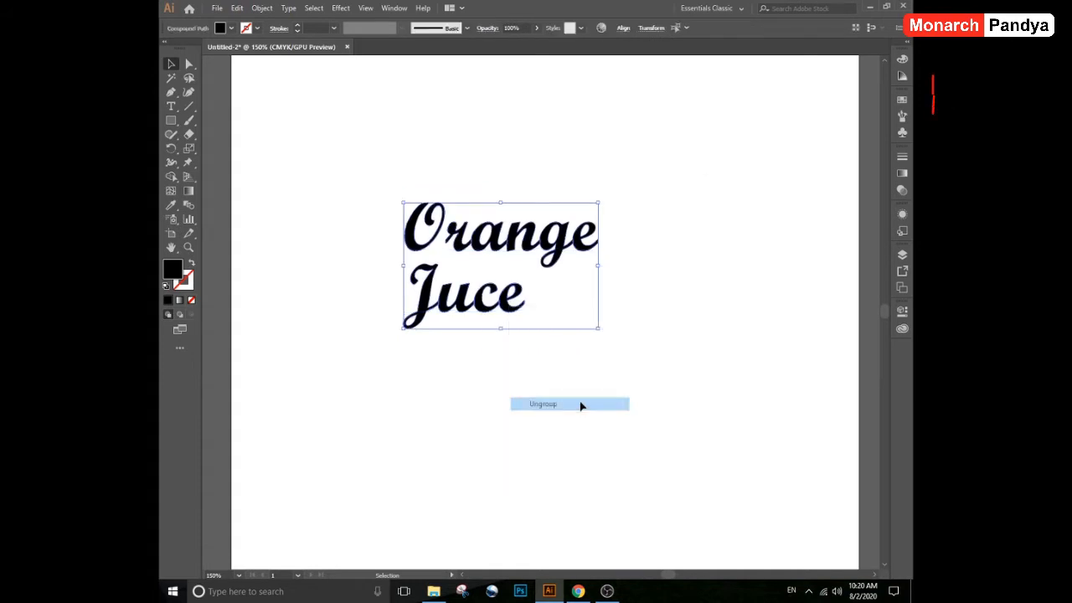
Unite the outlined letters of "Juce" and "Orange" into one shape per word with Pathfinder.
click(585, 369)
drag(553, 322, 395, 288)
click(394, 8)
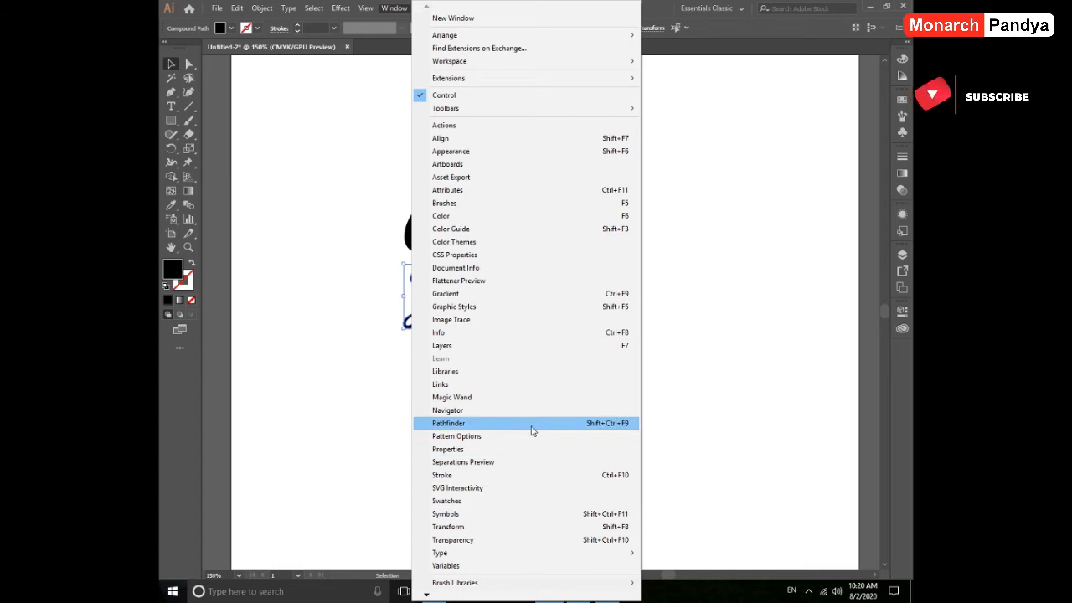
click(508, 423)
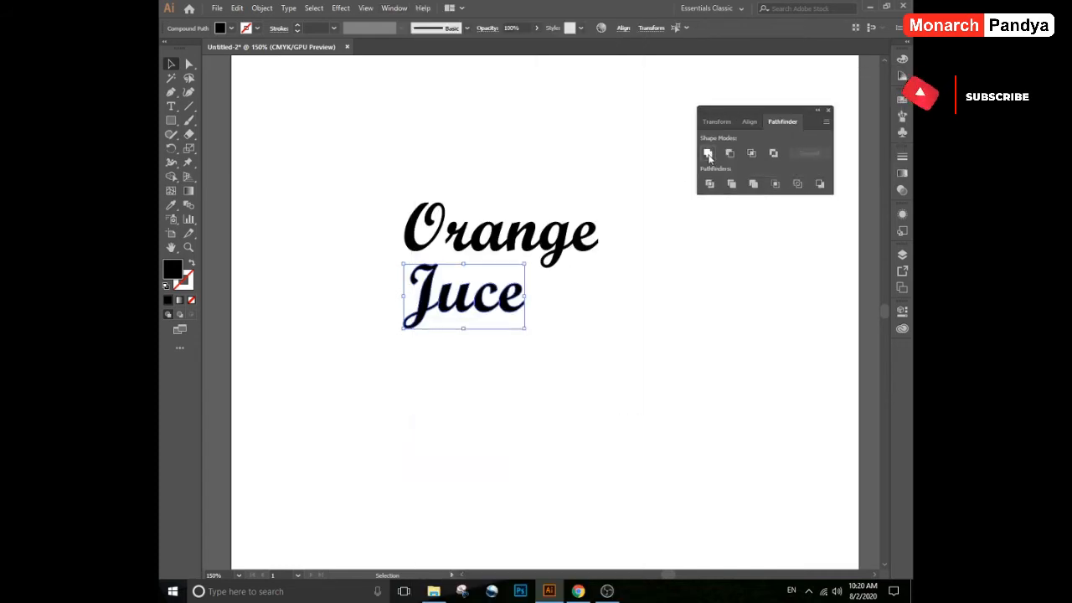
drag(634, 191, 347, 241)
click(710, 154)
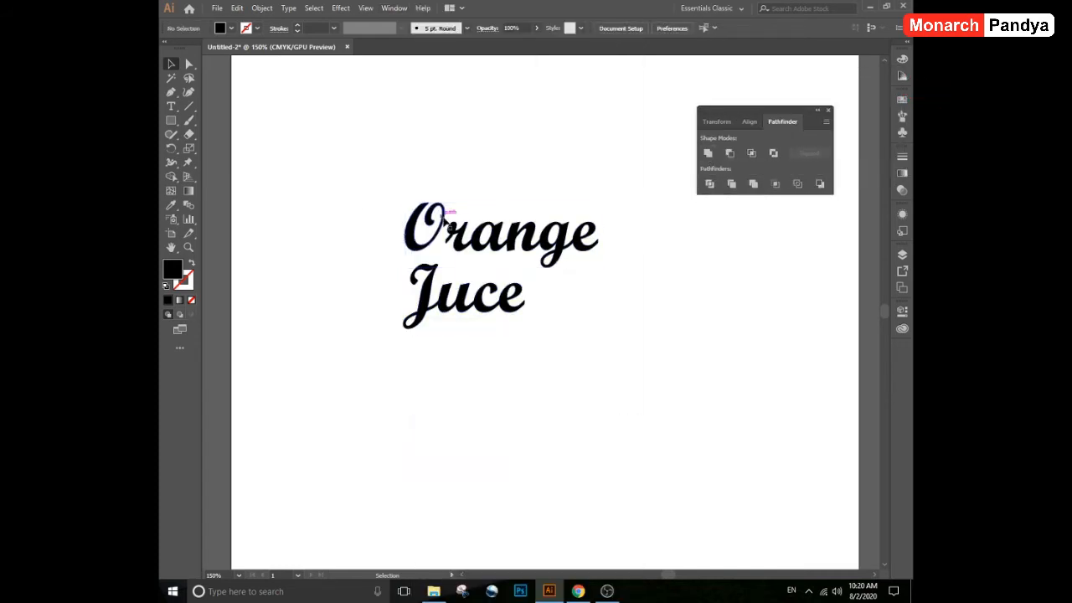
Shift the "O" of "Orange" slightly closer to the "r" and put the Pathfinder controls away.
double_click(444, 228)
double_click(485, 181)
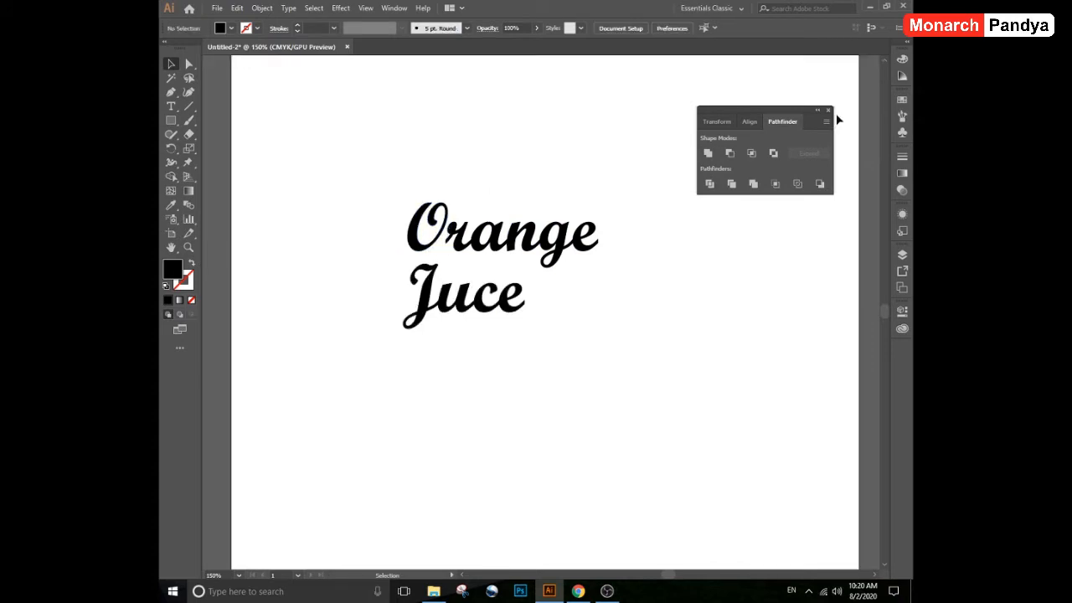
click(827, 110)
Move "Juce" to the right and slightly up so it tucks under the end of "Orange".
click(588, 238)
click(502, 297)
drag(522, 299, 610, 318)
drag(649, 190, 350, 321)
click(505, 160)
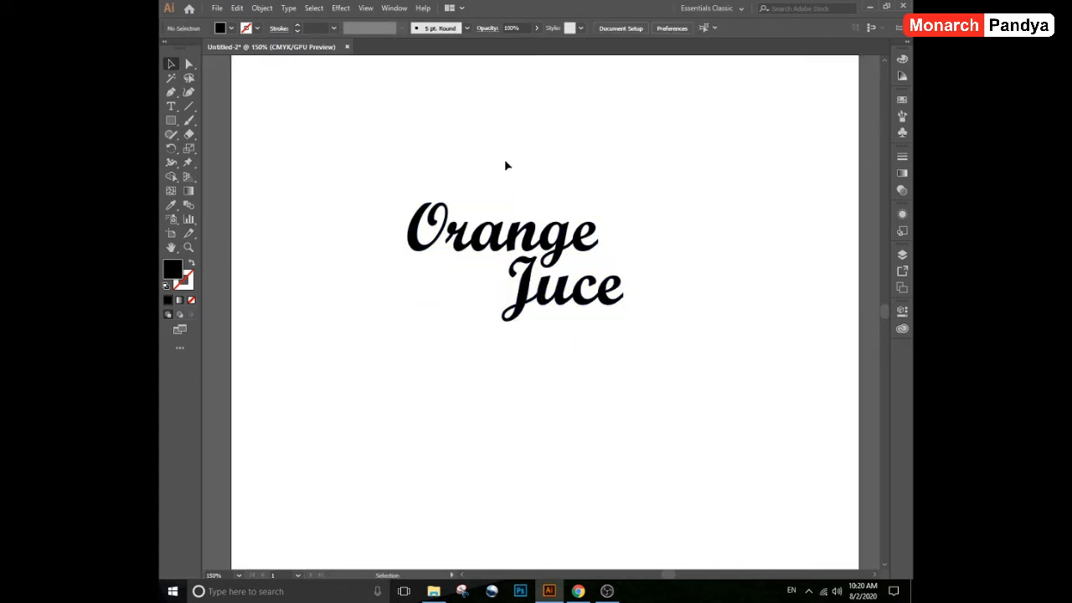
Draw a small circle to the right of the lettering and duplicate it directly below.
key(l)
mouse_move(722, 138)
mouse_down()
mouse_move(752, 167)
mouse_move(741, 197)
mouse_up()
key(v)
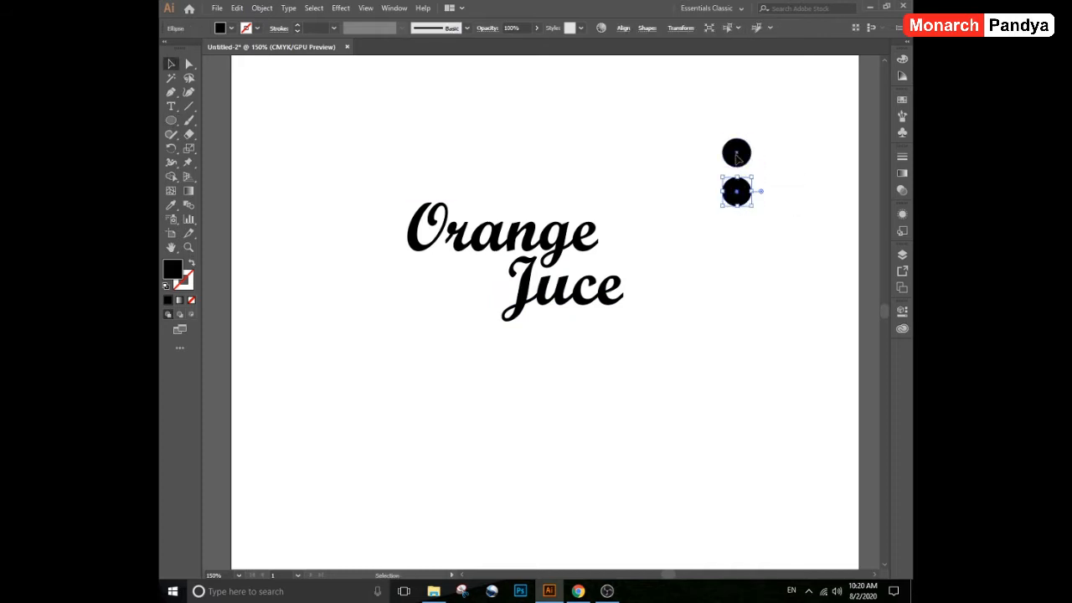
Fill the upper circle with yellow and the lower circle with orange.
click(737, 154)
click(232, 30)
click(207, 48)
click(737, 192)
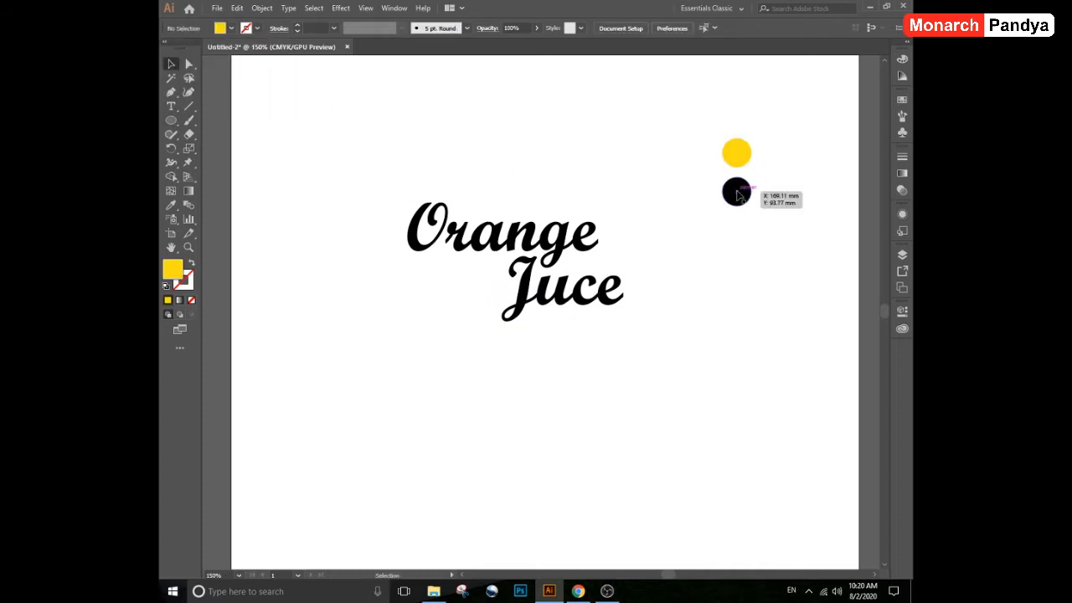
click(232, 29)
click(265, 48)
Fill "Orange" with a linear gradient whose end colours are sampled from the yellow and orange circles.
click(593, 241)
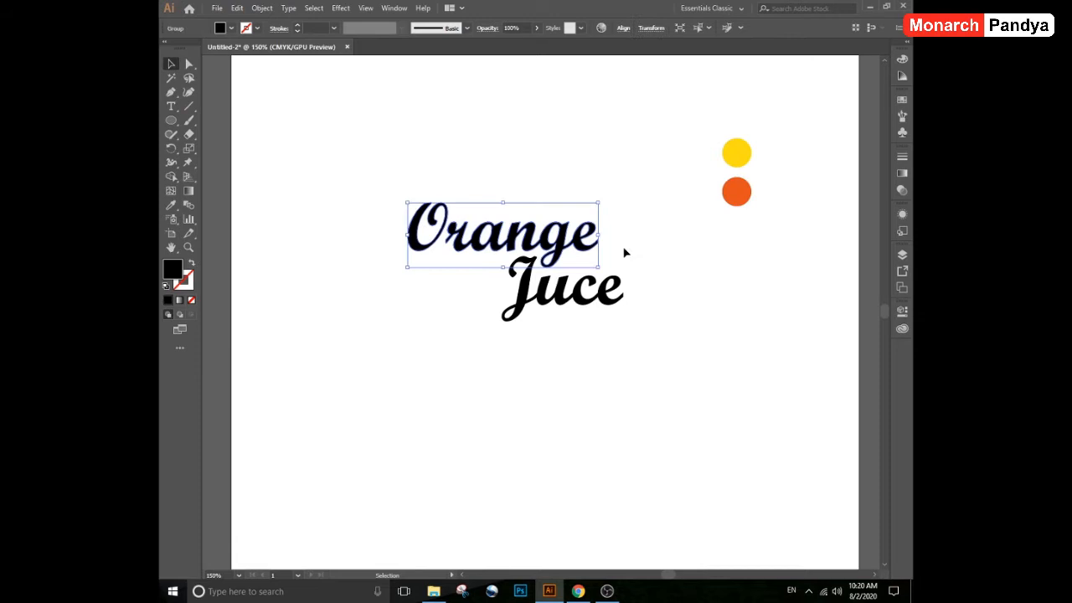
click(901, 173)
click(812, 243)
click(866, 248)
key(i)
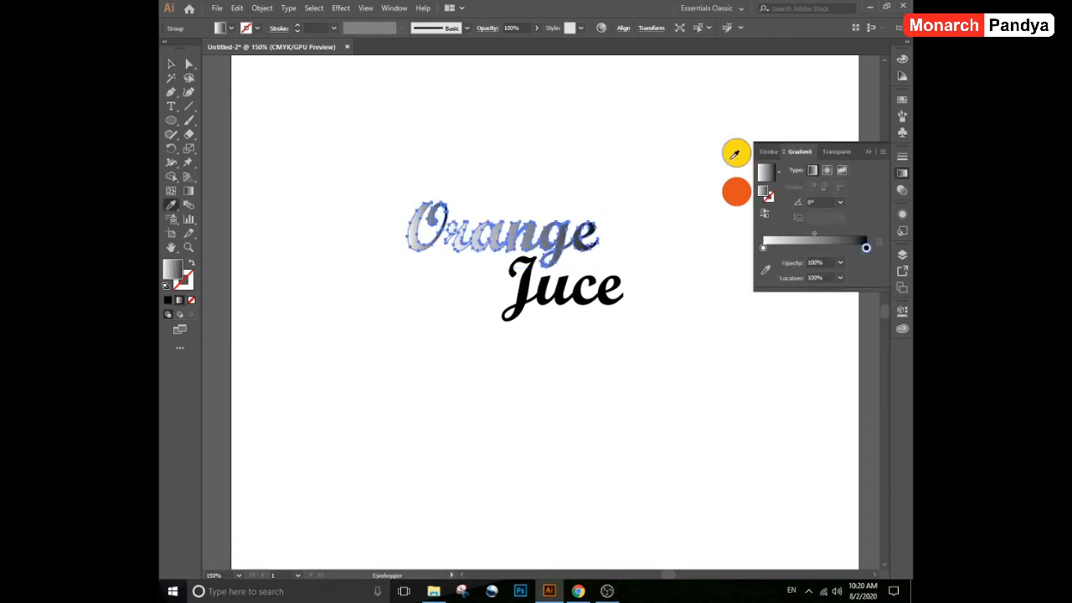
click(736, 153)
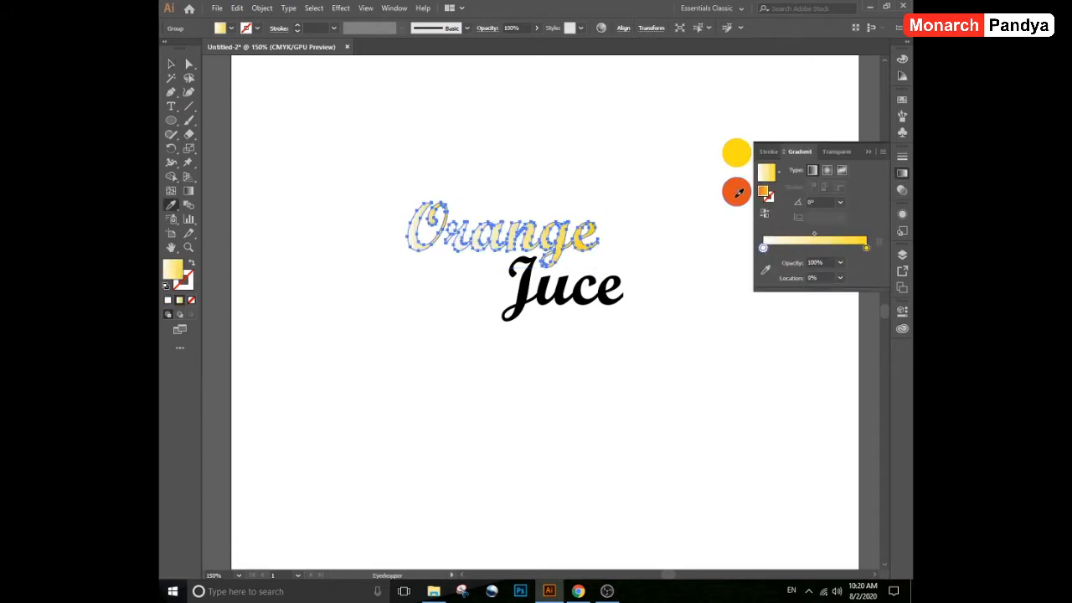
click(737, 192)
Redirect the gradient on "Orange" vertically, with orange at the base of the letters and yellow at the top.
key(g)
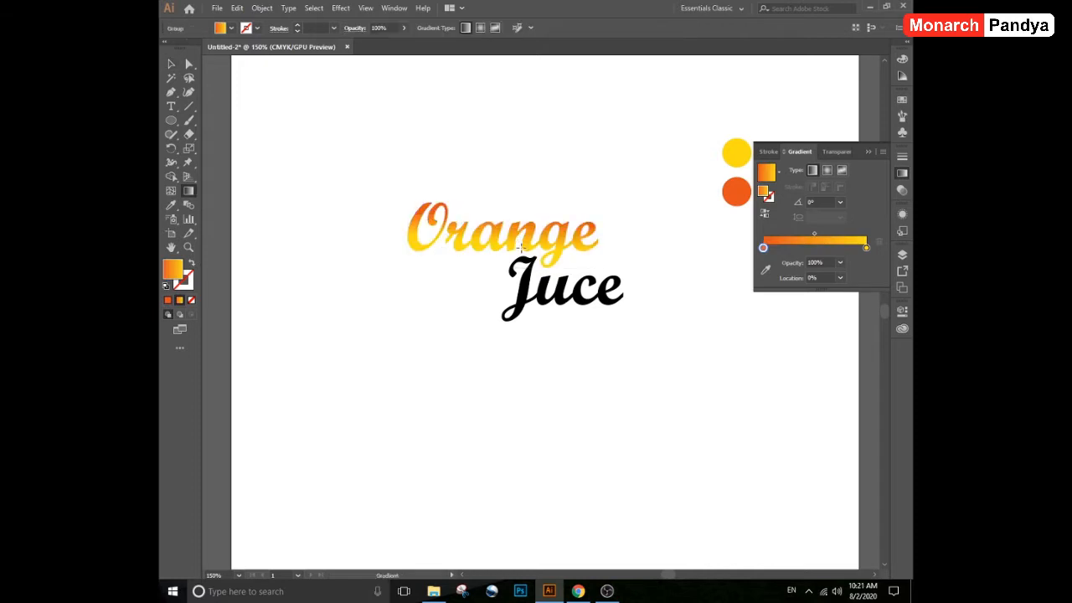
drag(521, 247, 521, 250)
drag(520, 251, 517, 211)
key(v)
Apply the same orange-to-yellow gradient to "Juce", running upward from the base of the letters.
click(581, 294)
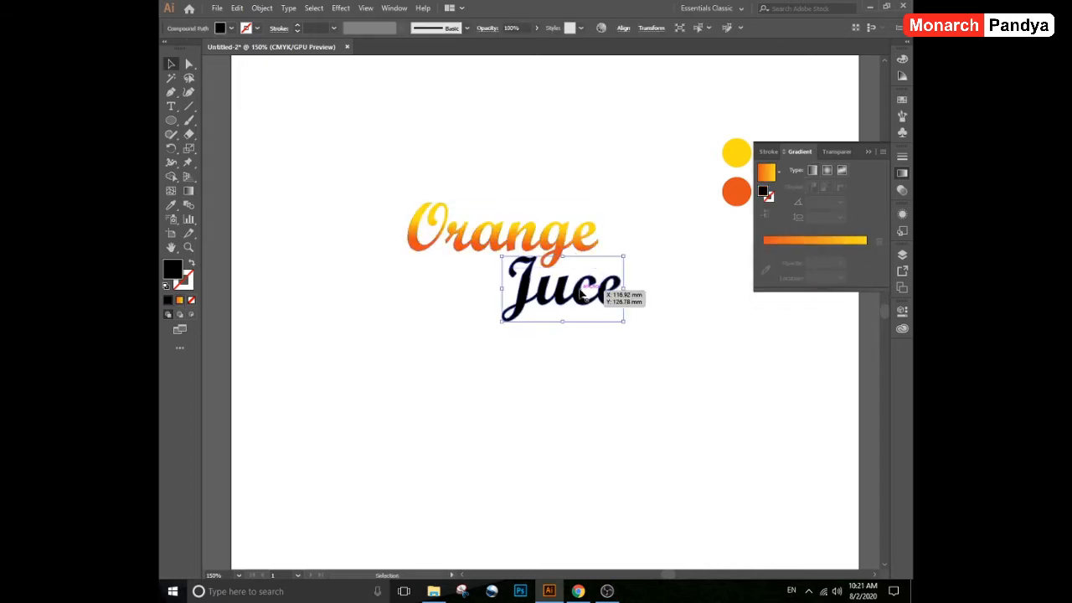
key(g)
click(562, 281)
drag(562, 304, 563, 277)
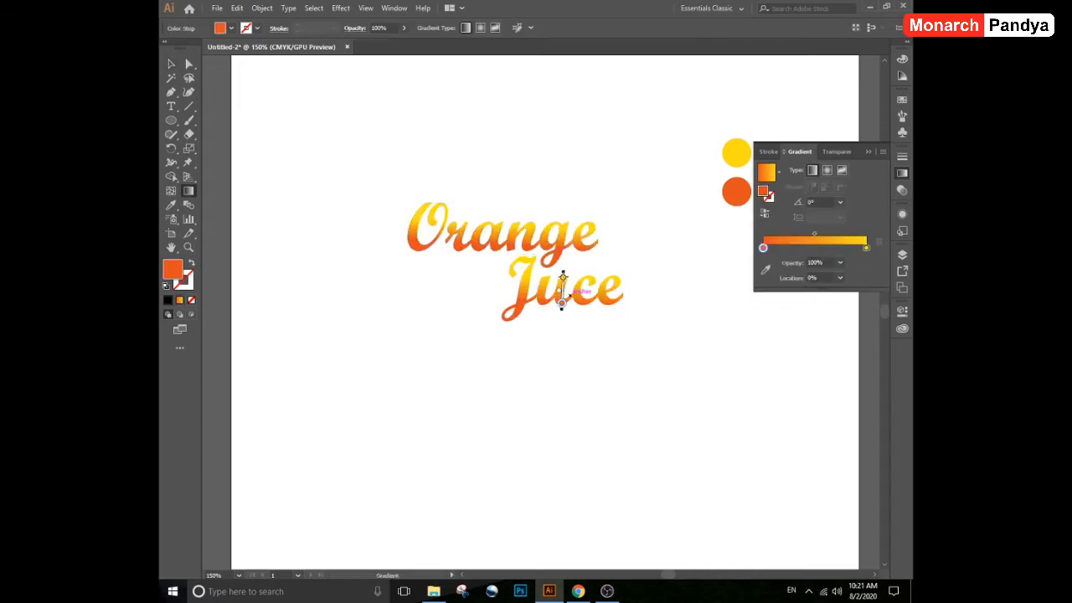
Add a note below the lettering: "Click on gradient slider press i to select eye drop tool after that shift + click to pick desired color".
key(t)
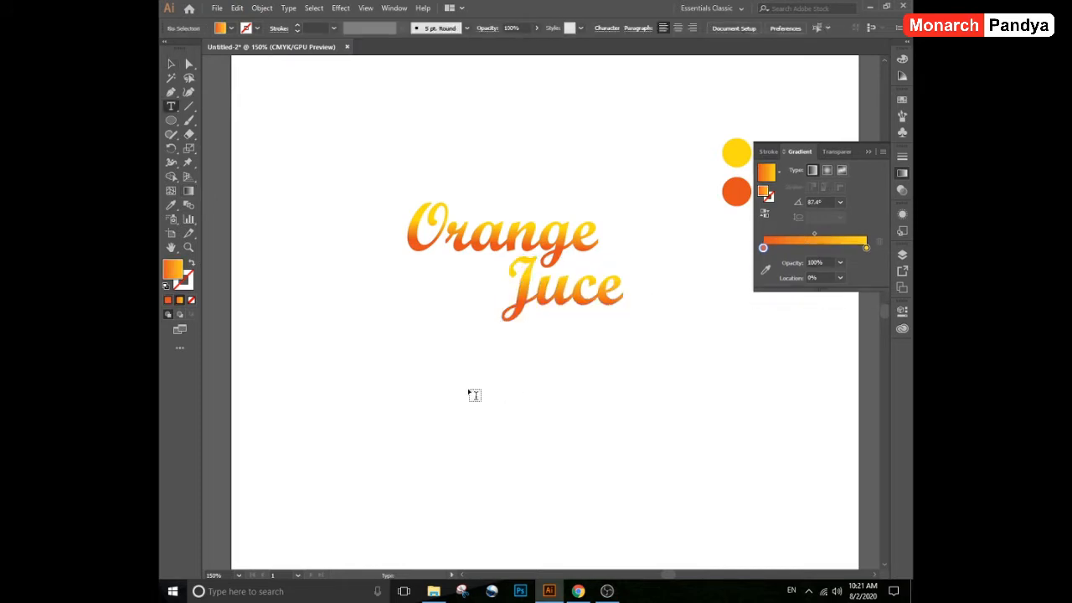
click(468, 390)
text(Click on gradient slide)
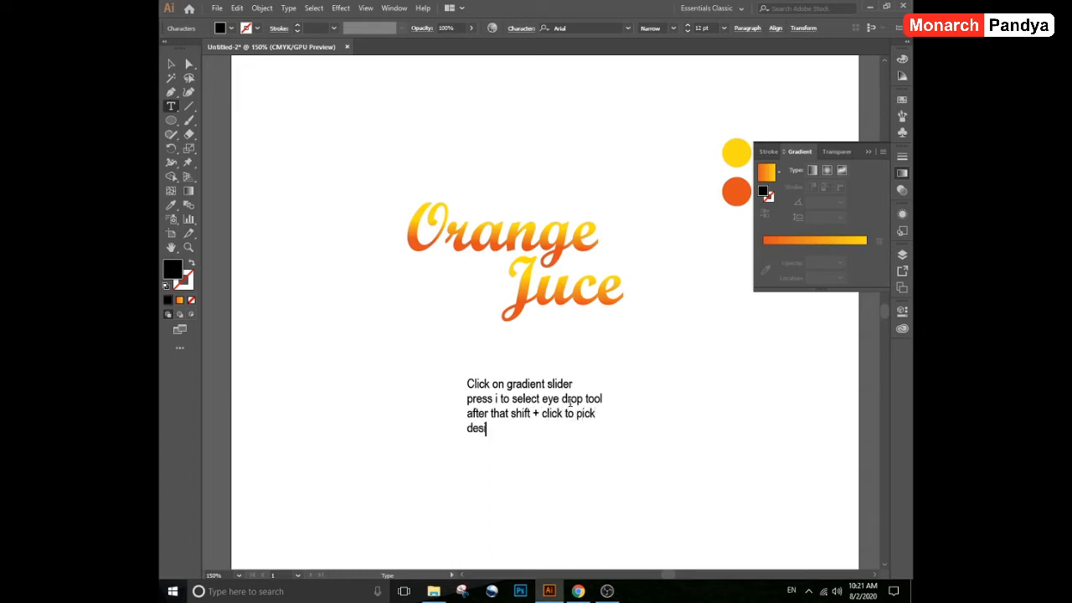
text(r)
key(Escape)
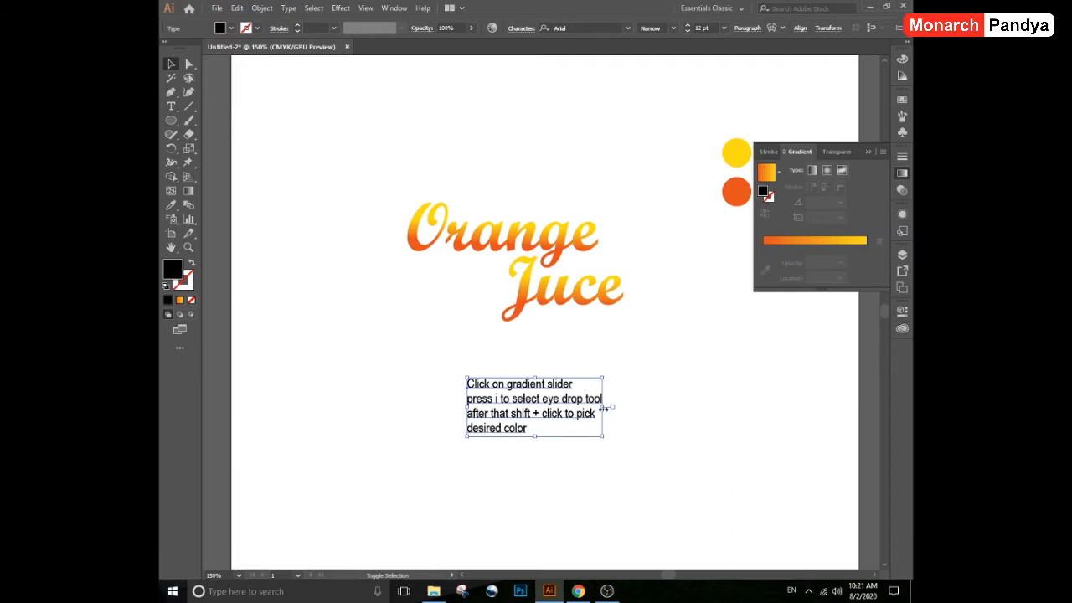
Enlarge the gradient note to about 17 pt and delete it.
drag(603, 408, 661, 408)
click(657, 408)
click(545, 435)
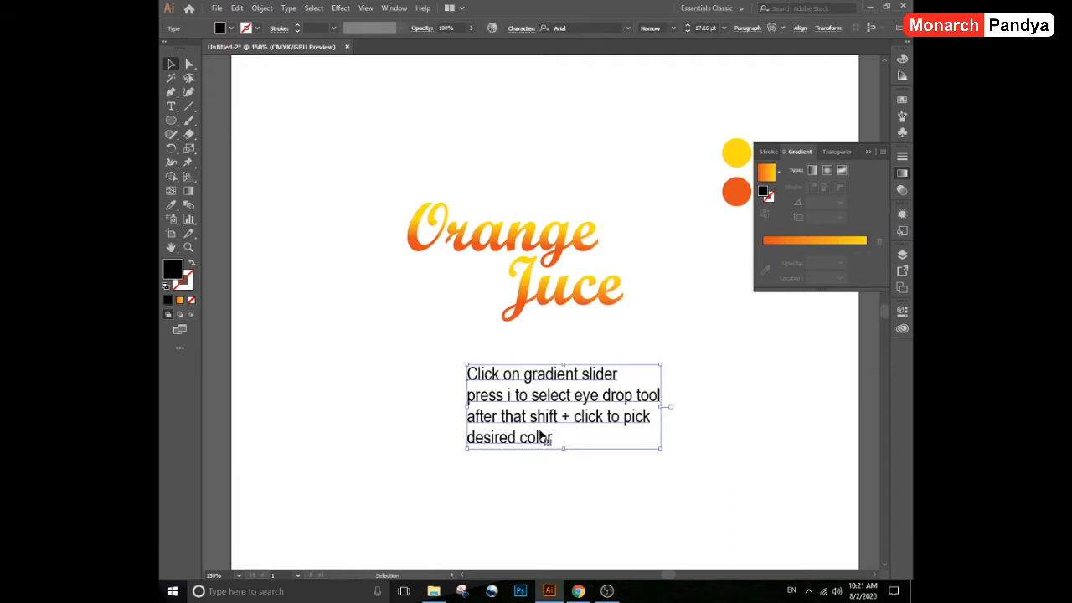
key(Delete)
Start an Offset Path on both words with the preview on and the joins set to Round.
drag(605, 201, 361, 165)
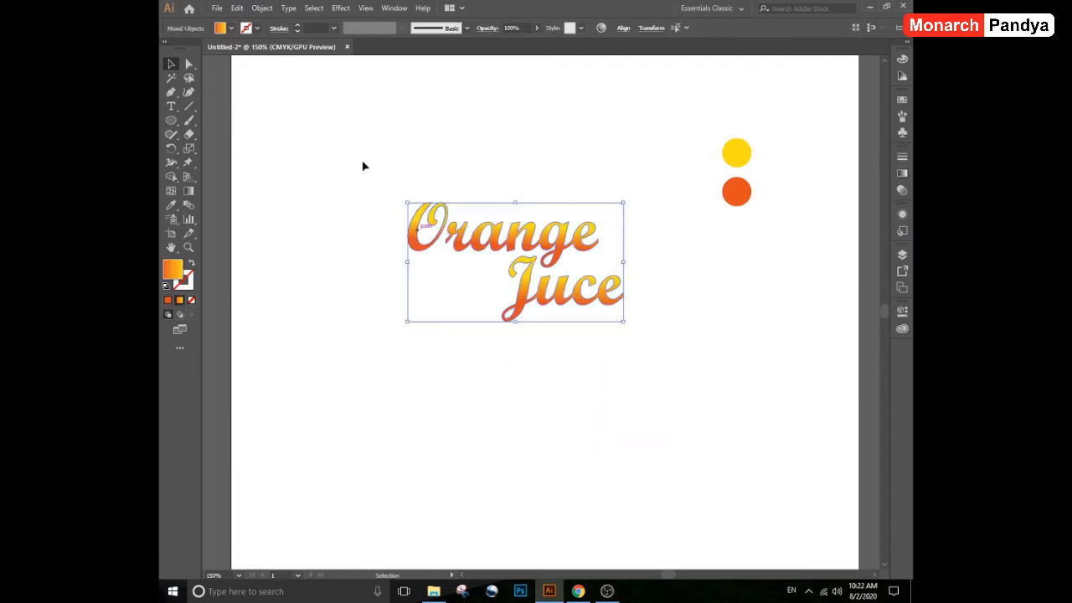
click(261, 7)
mouse_move(378, 277)
click(447, 317)
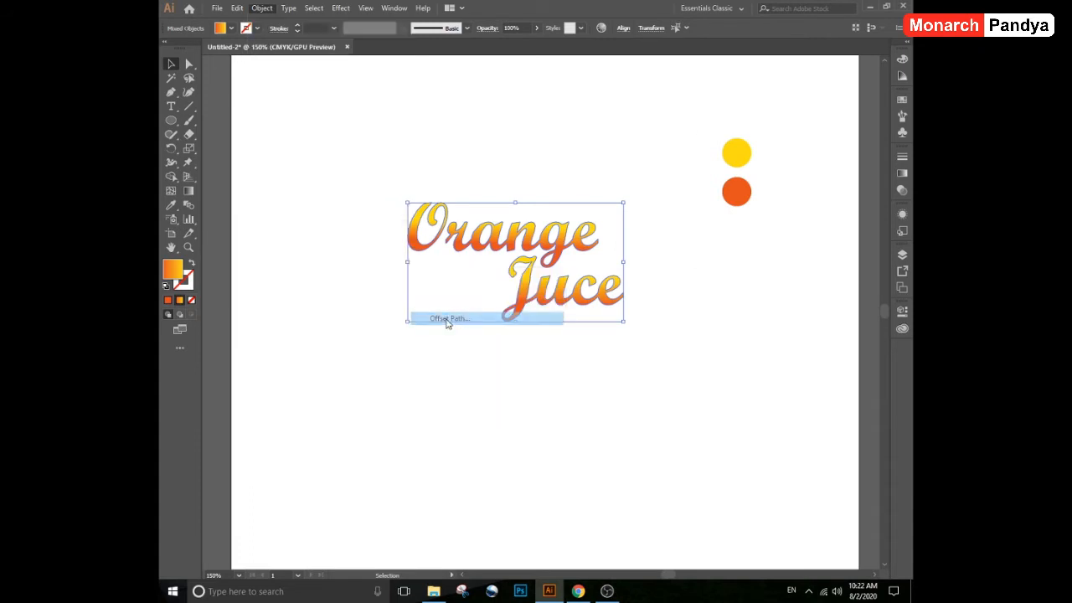
click(716, 238)
click(791, 195)
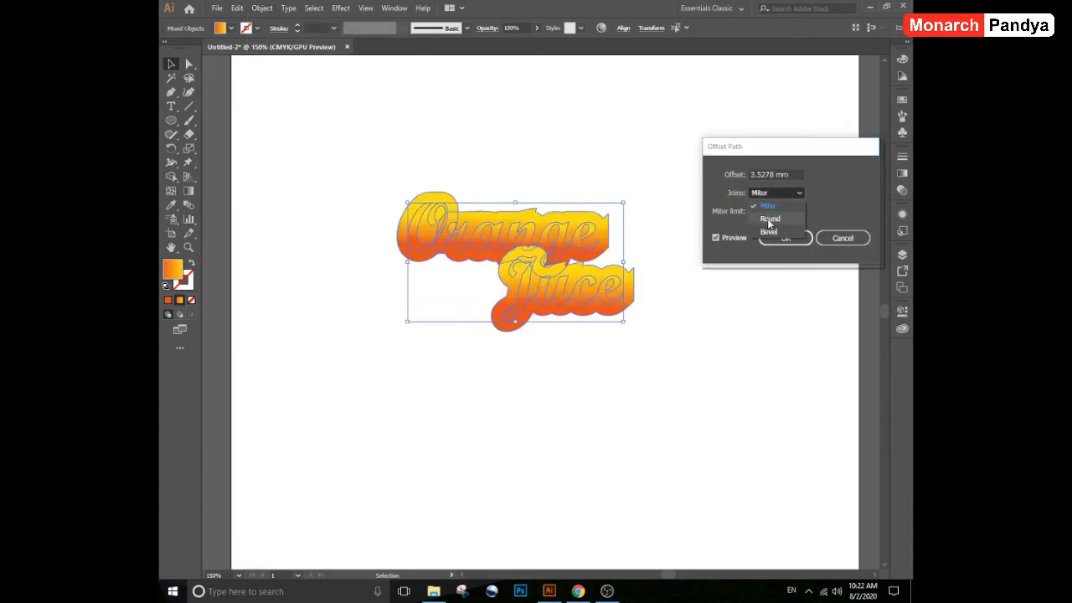
click(789, 219)
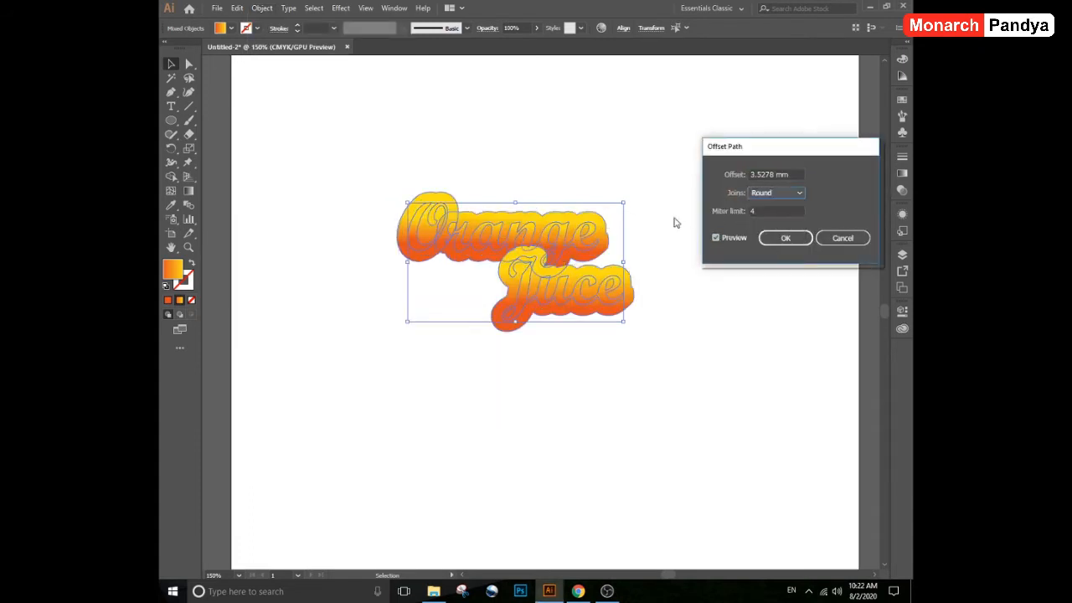
Try offsets of 2 mm and 1 mm for the lettering, and apply the offset path at 1.5 mm.
drag(789, 176, 723, 190)
text(2)
key(Tab)
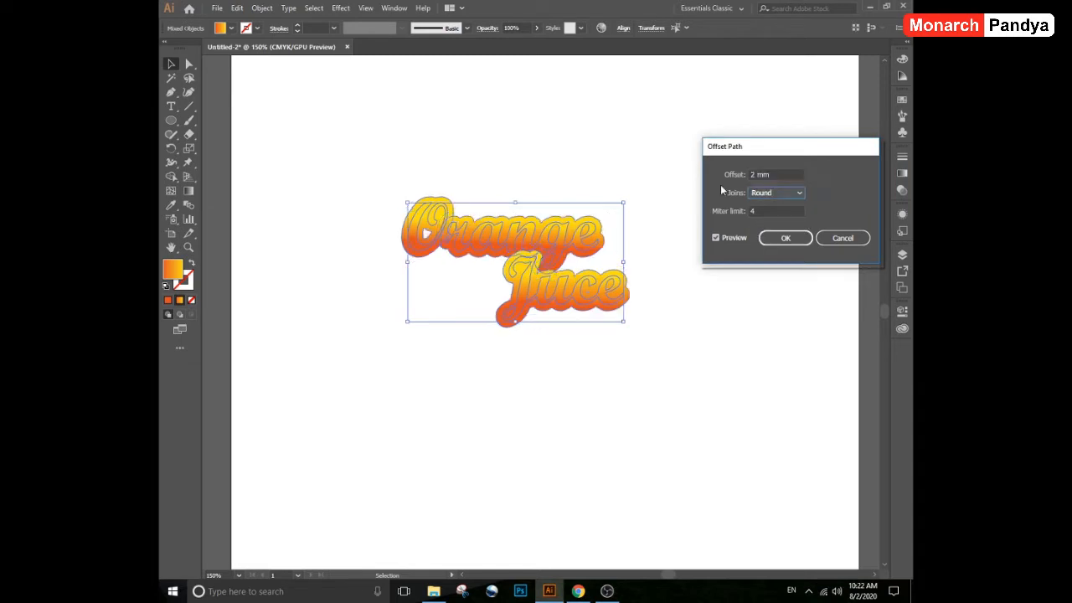
key(shift+Tab)
text(1)
key(Tab)
key(shift+Tab)
text(1.5)
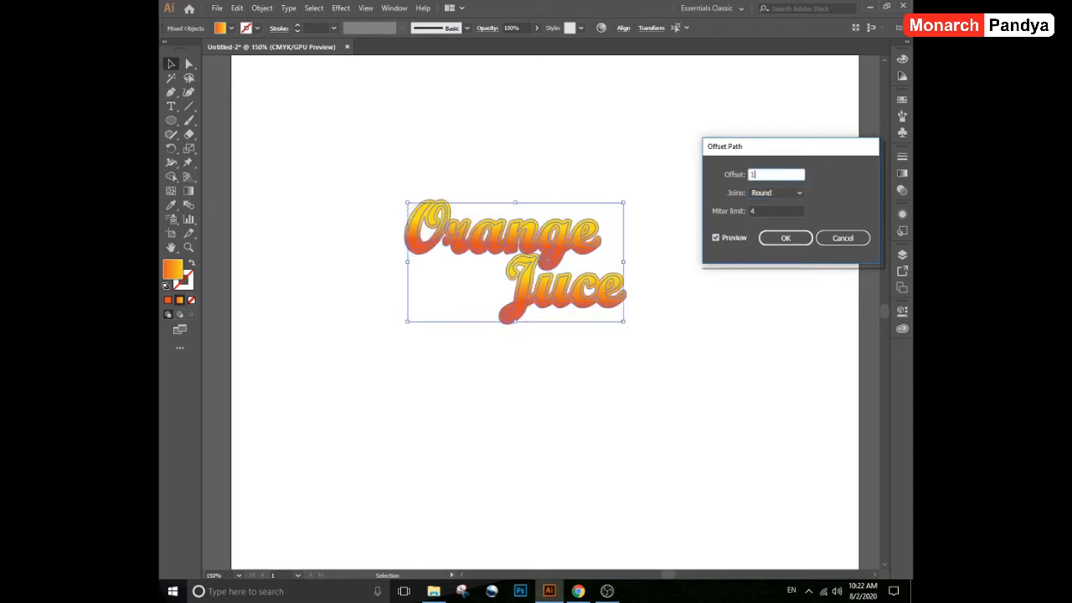
key(Tab)
key(Return)
Fill the offset shapes behind the lettering with black and deselect them.
click(231, 30)
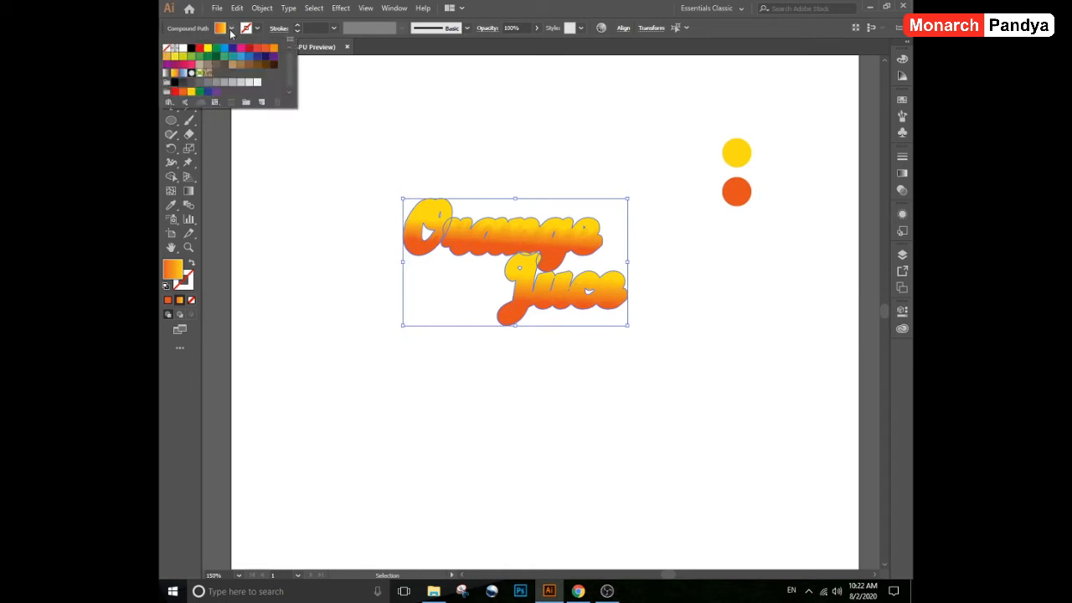
click(191, 50)
click(583, 135)
Examine the black outline between the letters of "Orange" with the Direct Selection tool.
scroll(550, 160, up, 1)
click(562, 172)
key(a)
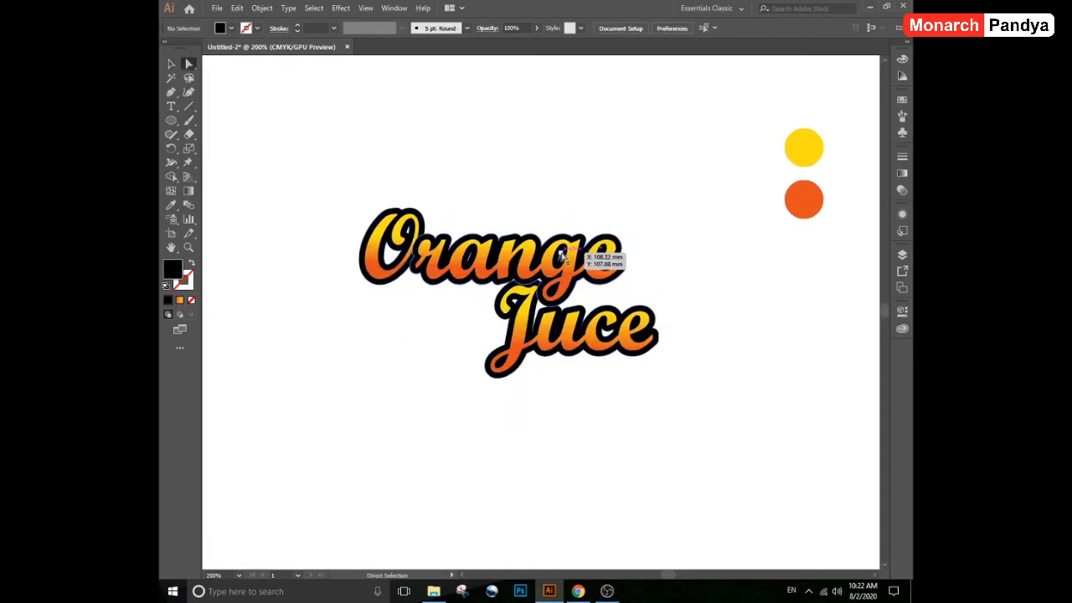
click(559, 256)
click(591, 200)
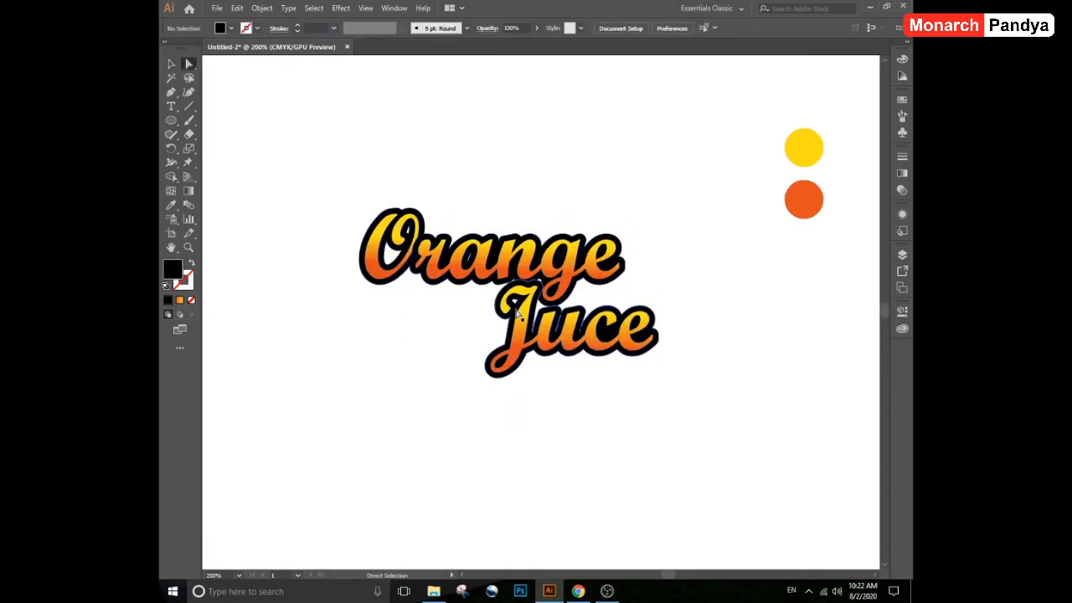
click(470, 249)
click(534, 210)
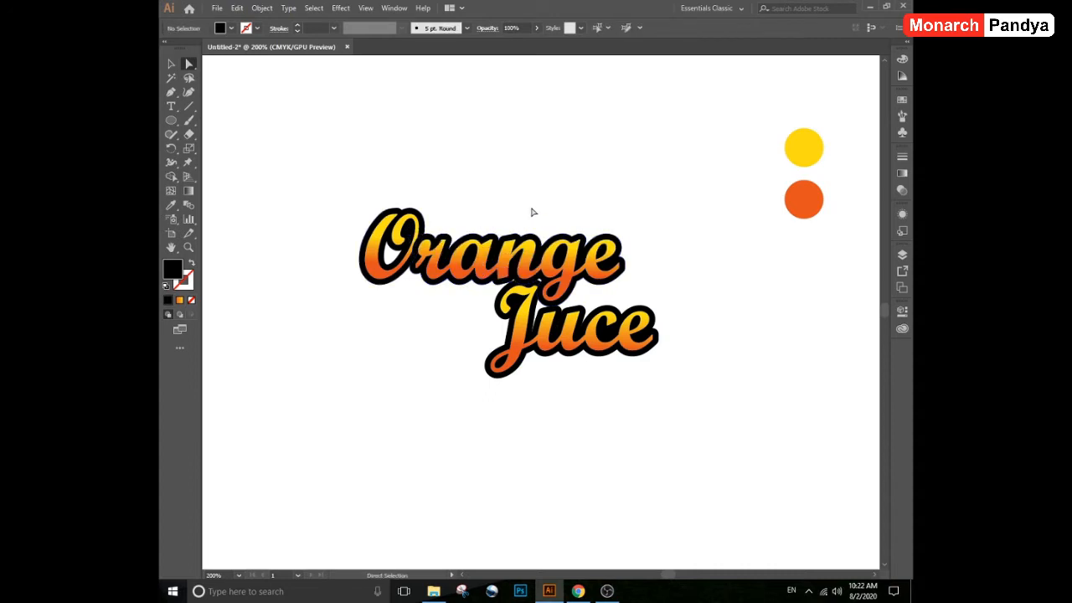
Move the "Juce" lettering with its black outline slightly up, closer to "Orange".
key(v)
click(517, 299)
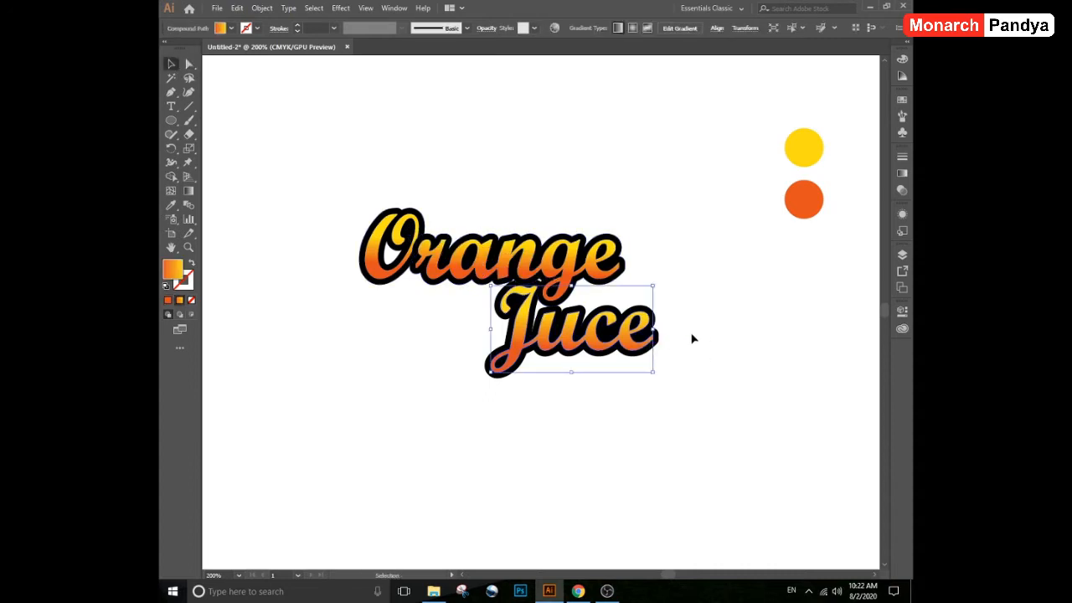
click(662, 290)
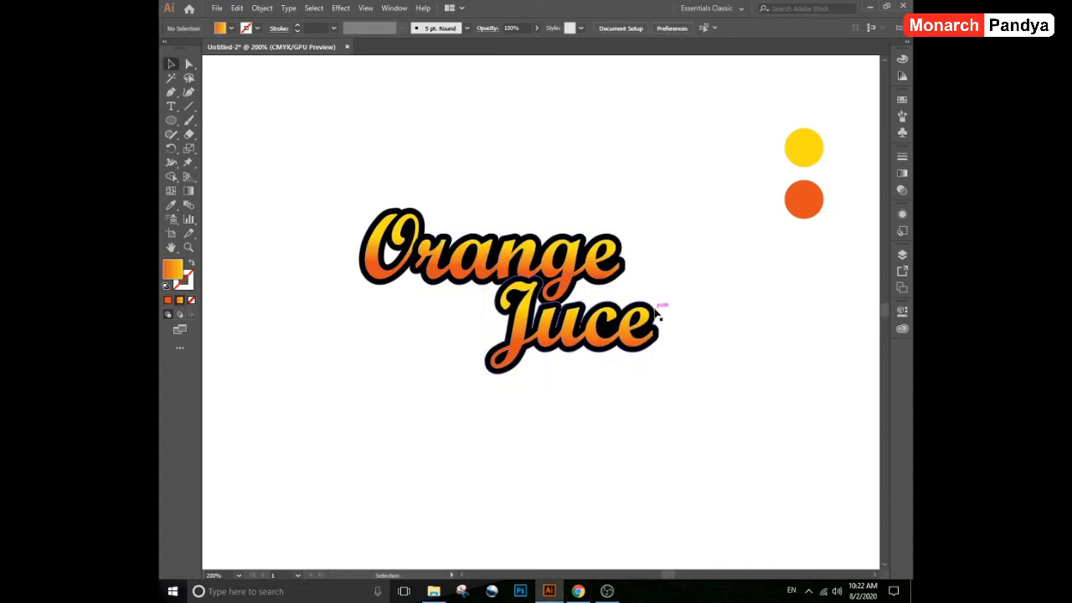
ctrl+click(655, 308)
click(688, 267)
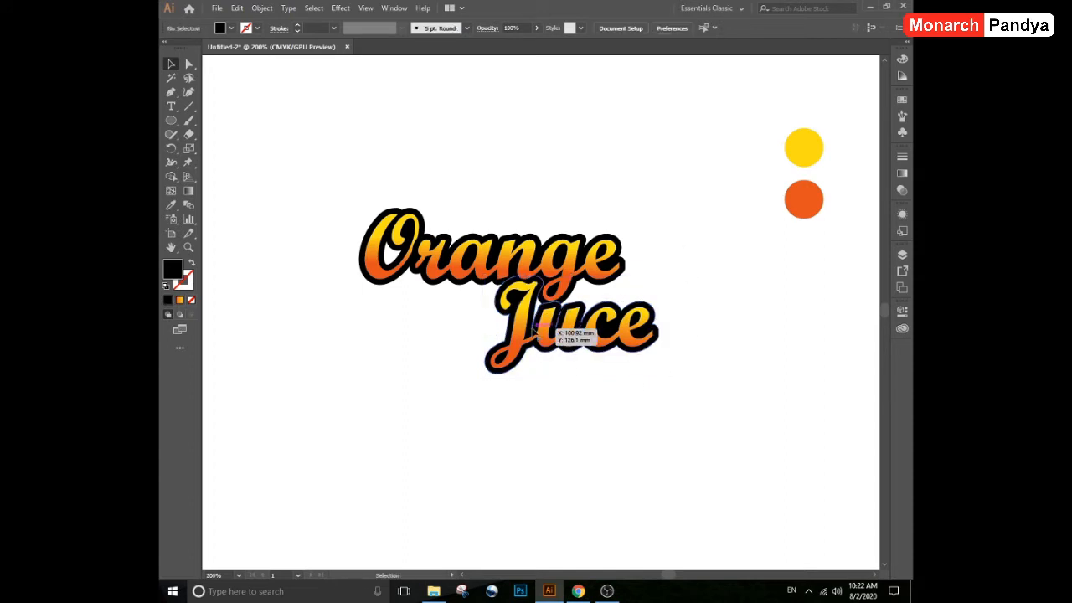
Delete the small leftover inner paths of the black outline between the letters of "Juce".
key(a)
click(566, 350)
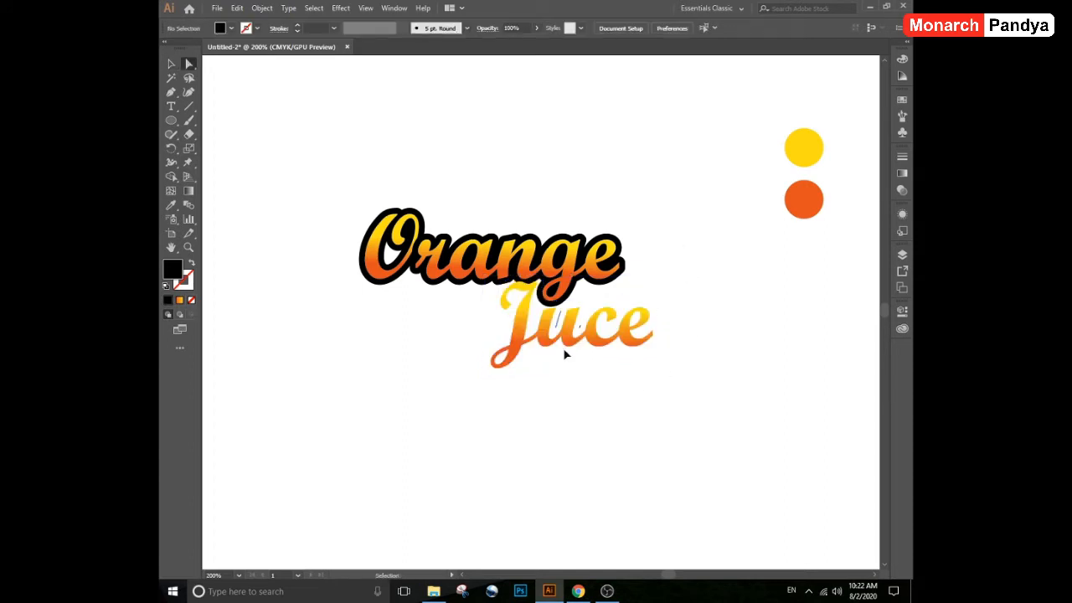
scroll(563, 327, up, 3)
click(545, 327)
key(Delete)
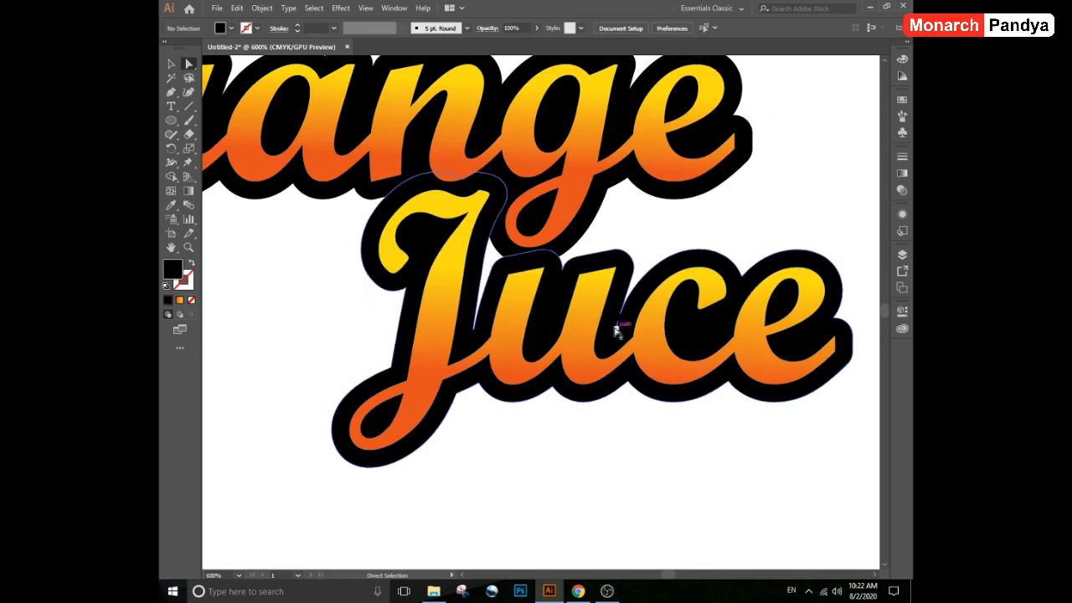
Draw a tall, narrow black ellipse over the black area between the "J" and "u" of "Juce".
key(v)
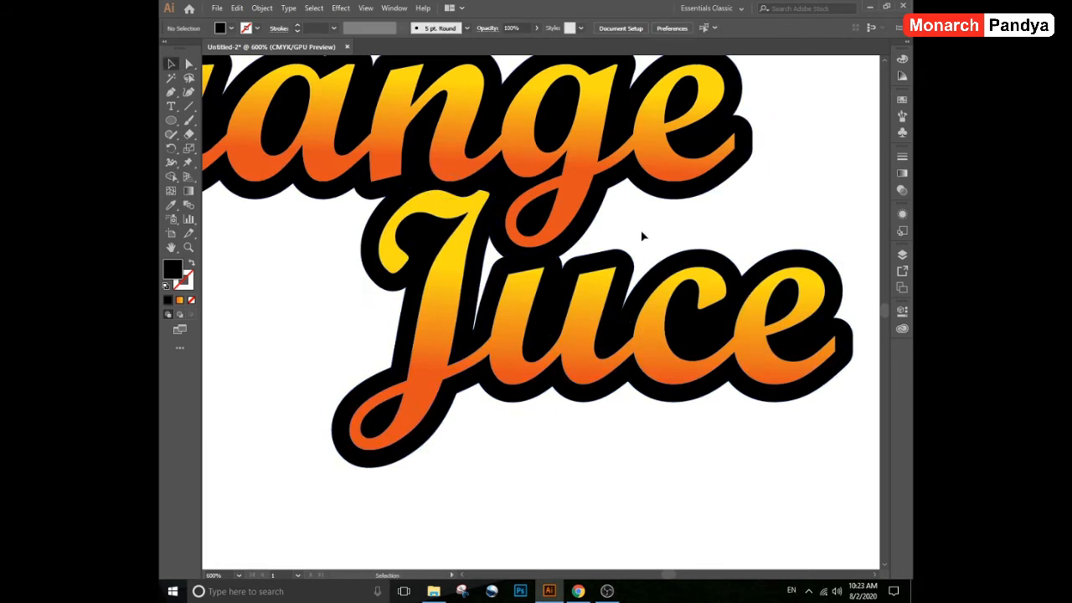
key(l)
mouse_move(460, 216)
mouse_down()
mouse_move(545, 345)
mouse_move(513, 349)
mouse_up()
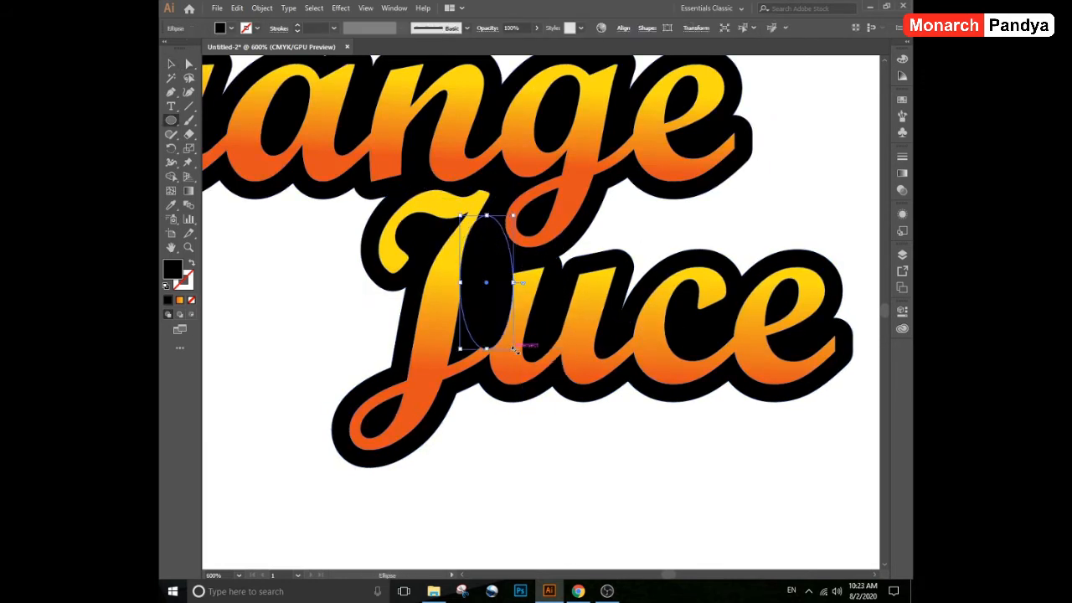
key(v)
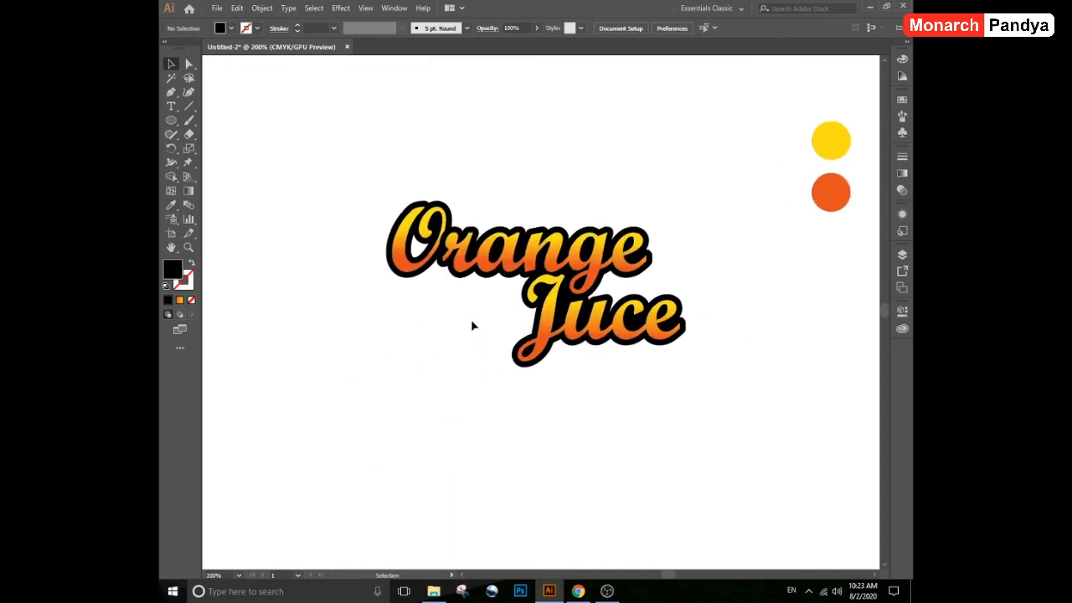
Group the lettering with its black backing shapes and deselect it.
drag(470, 319, 704, 388)
key(ctrl+g)
click(578, 162)
Delete the yellow and orange colour sample circles beside the logo.
scroll(608, 156, down, 2)
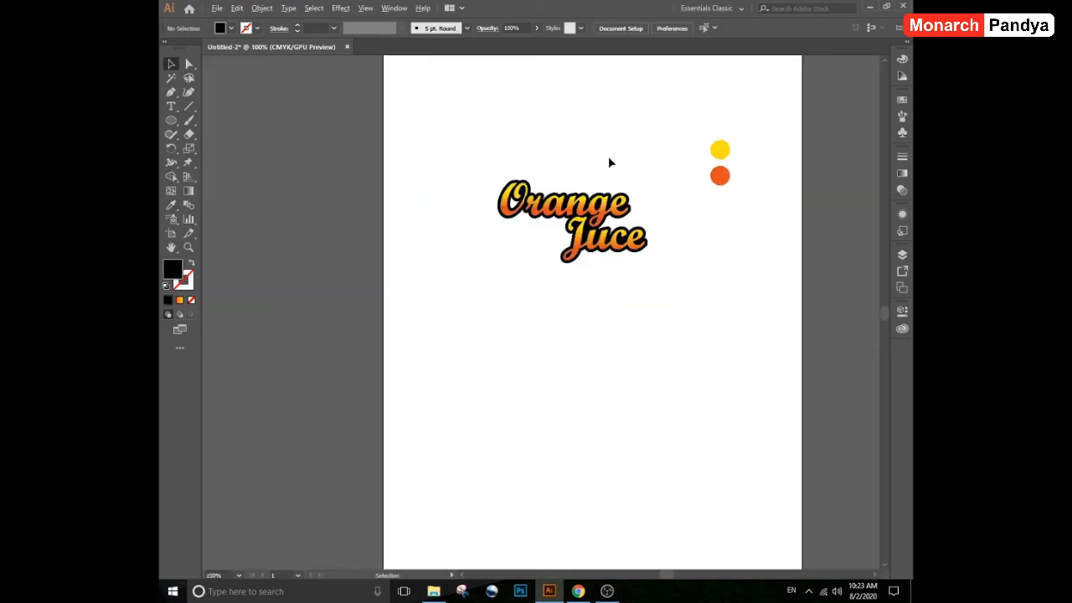
drag(647, 168, 575, 183)
drag(625, 152, 690, 230)
key(Delete)
Add the text "Fresh Juce" above the "Orange" lettering.
scroll(485, 178, up, 3)
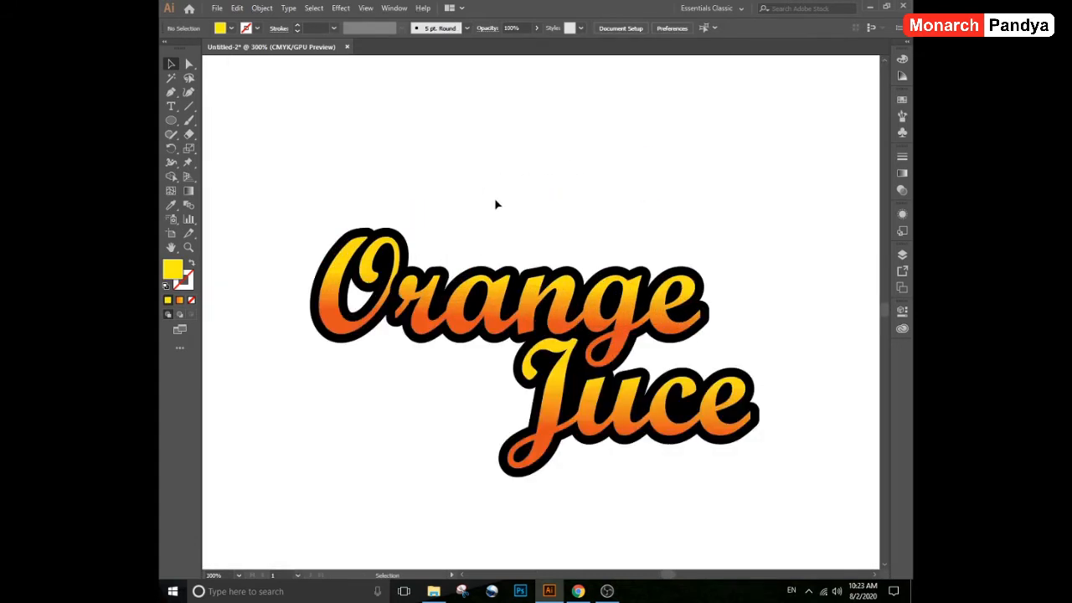
drag(529, 192, 527, 202)
key(t)
click(486, 195)
text(Fresh)
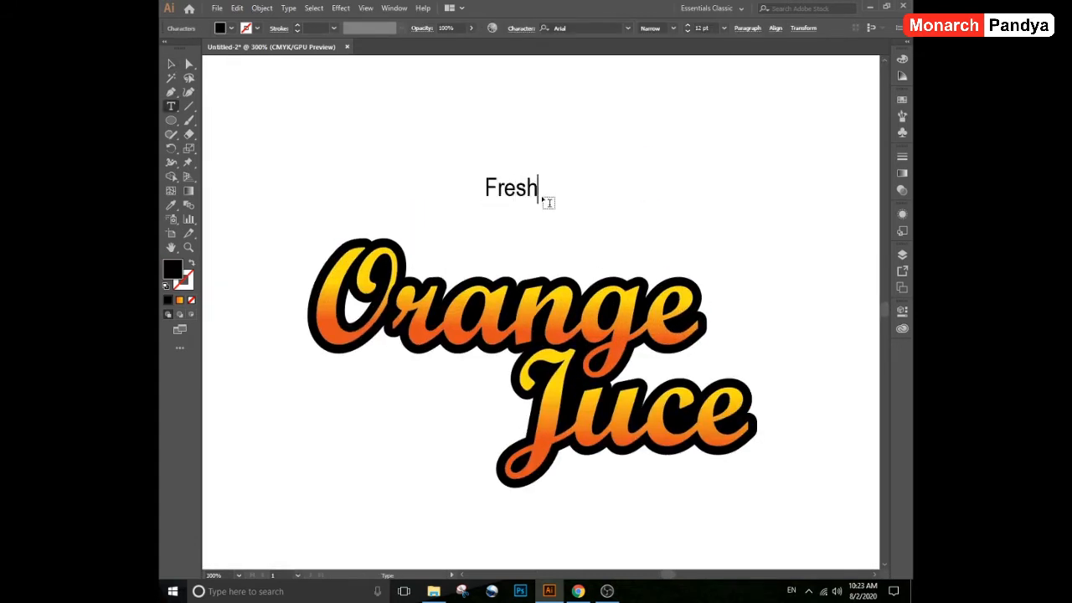
text( Juce)
key(Escape)
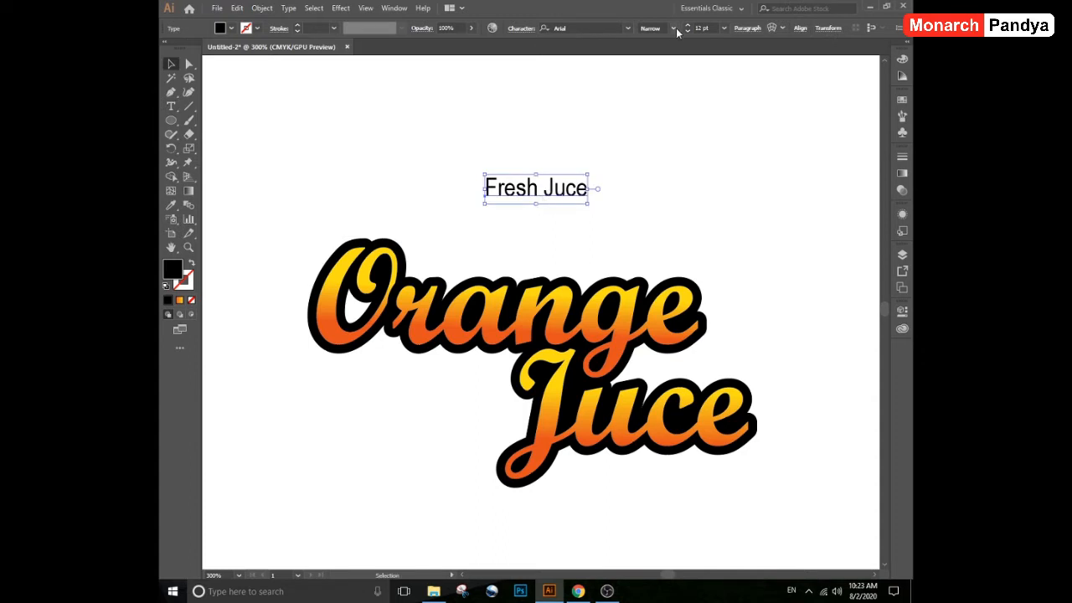
Set the "Fresh Juce" text to Bold and place it directly above the middle letters of "Orange".
click(676, 27)
click(665, 43)
drag(591, 182, 511, 245)
click(675, 27)
click(676, 79)
click(525, 199)
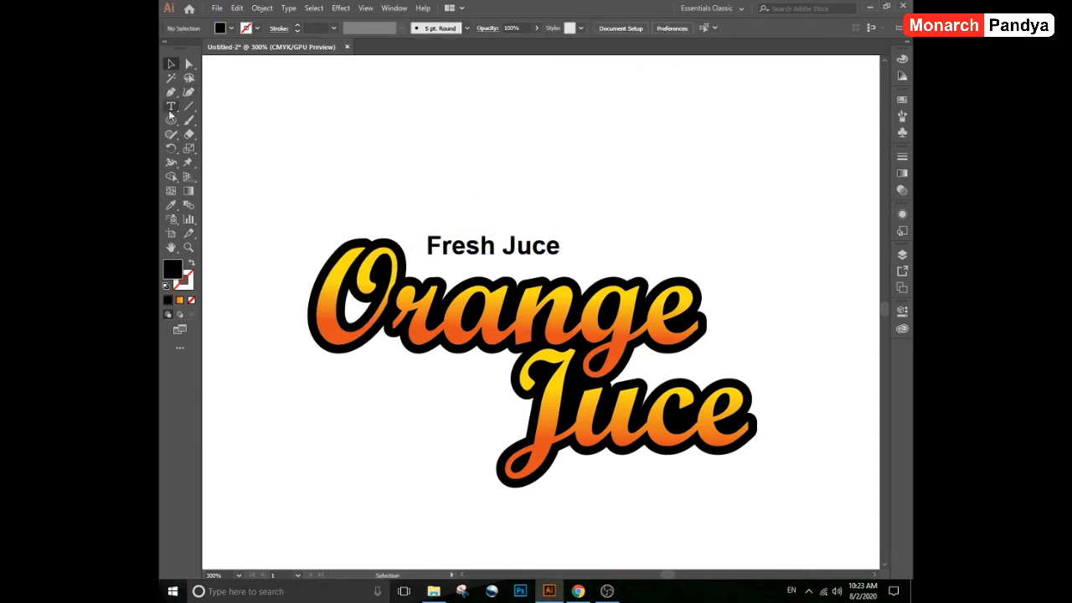
Draw a fully rounded rectangle around the "Fresh Juce" text and fill it with green.
drag(171, 118, 214, 130)
drag(418, 230, 569, 260)
key(v)
click(231, 27)
click(199, 91)
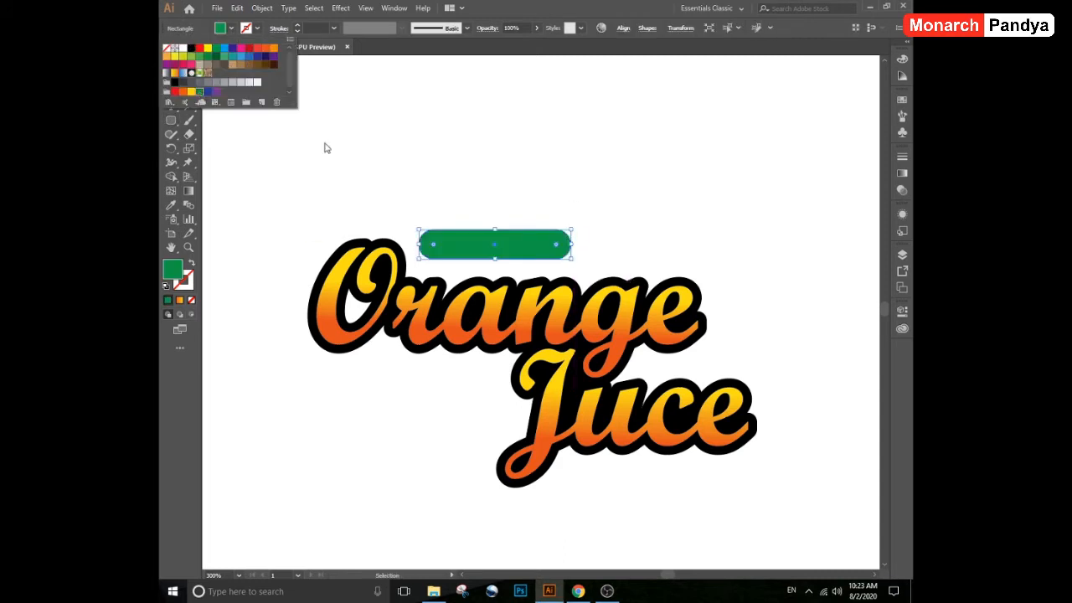
Send the green rounded rectangle behind the "Fresh Juce" text and deselect it.
click(326, 147)
key(ctrl+[)
click(536, 199)
Copy the "Fresh Juce" text above the logo and change the copy to "Ctrl + shift + [ to send object backward".
drag(525, 252, 504, 166)
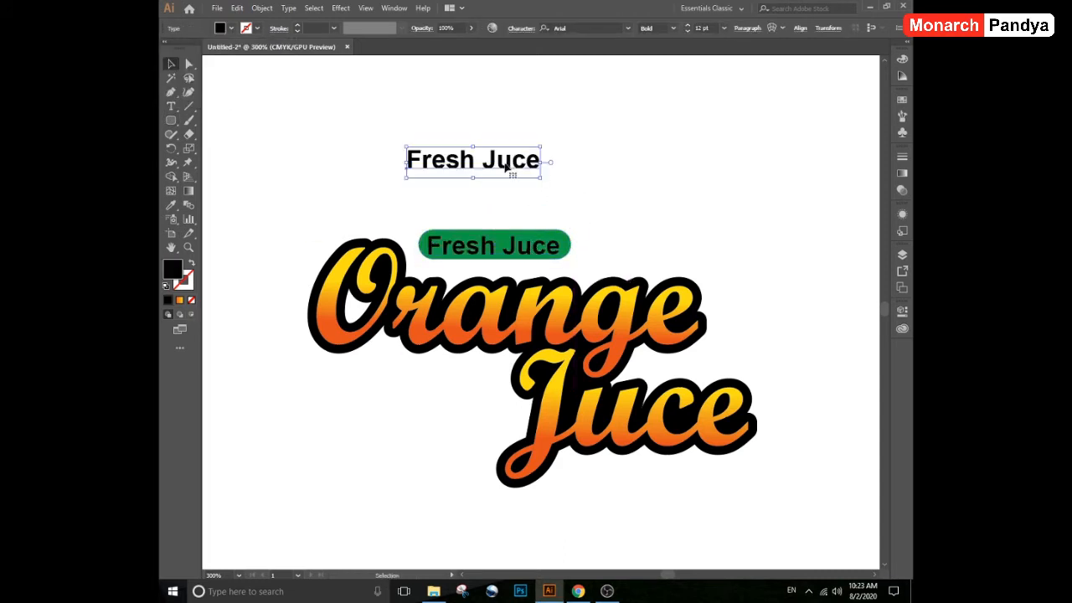
triple_click(505, 166)
text(Ctrl +)
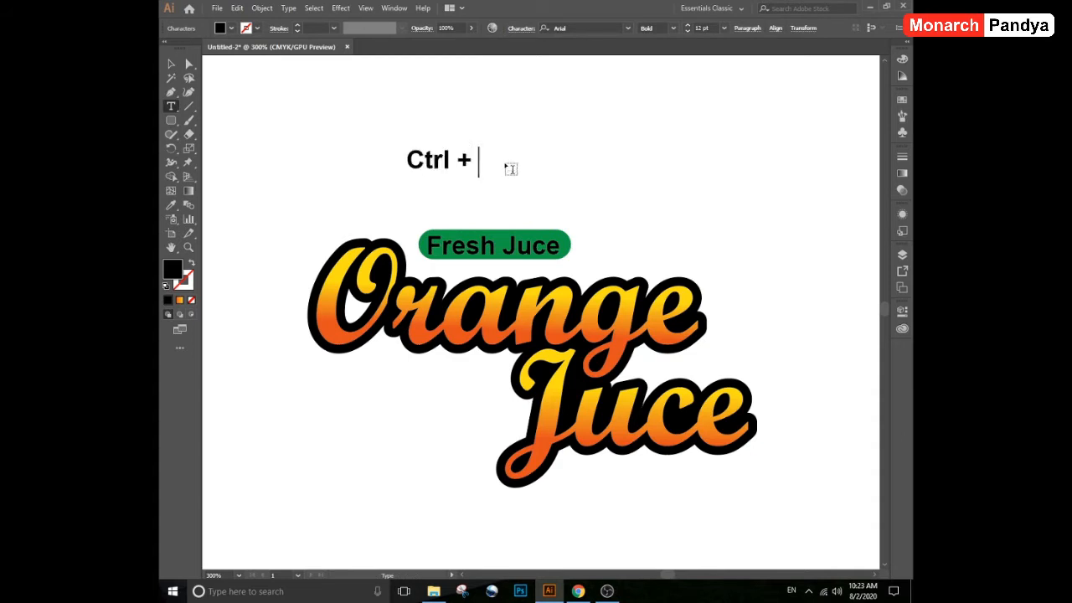
text( shift + [ to )
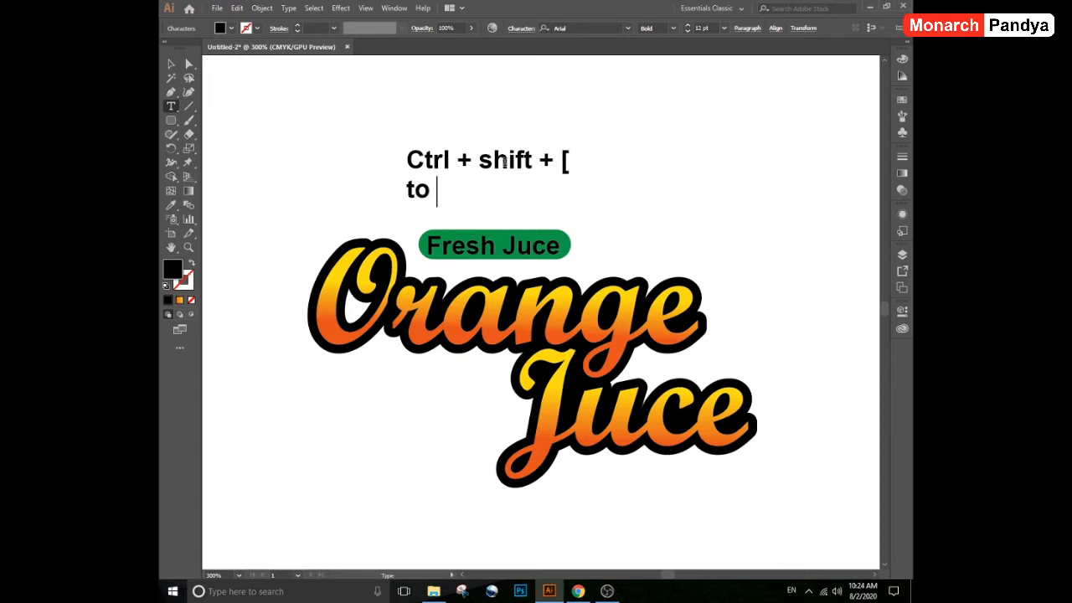
text(send ob)
key(BackSpace)
text(ob)
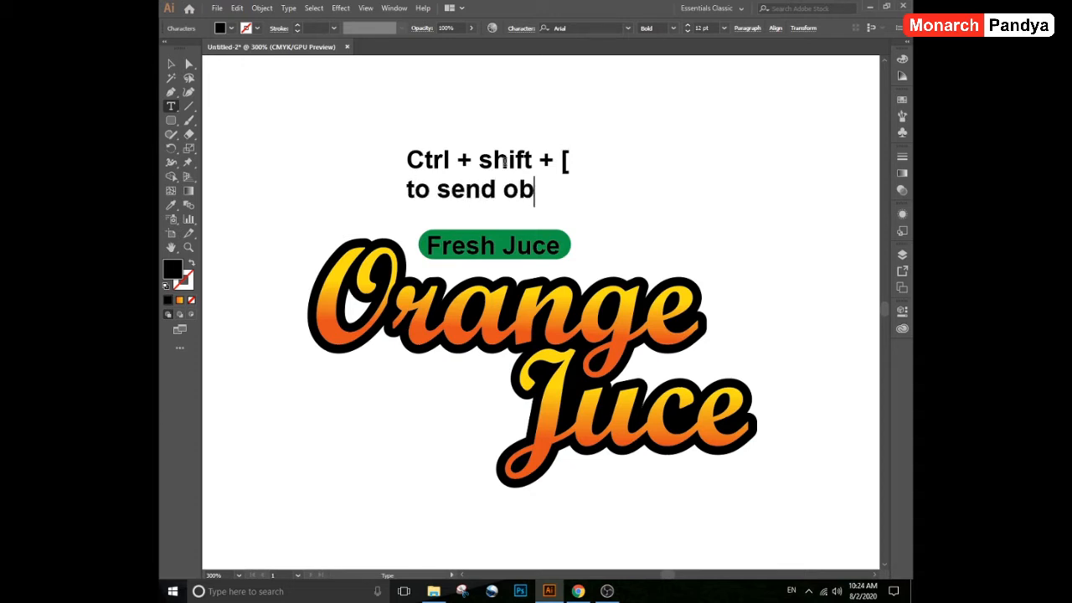
text(ject backward)
key(Escape)
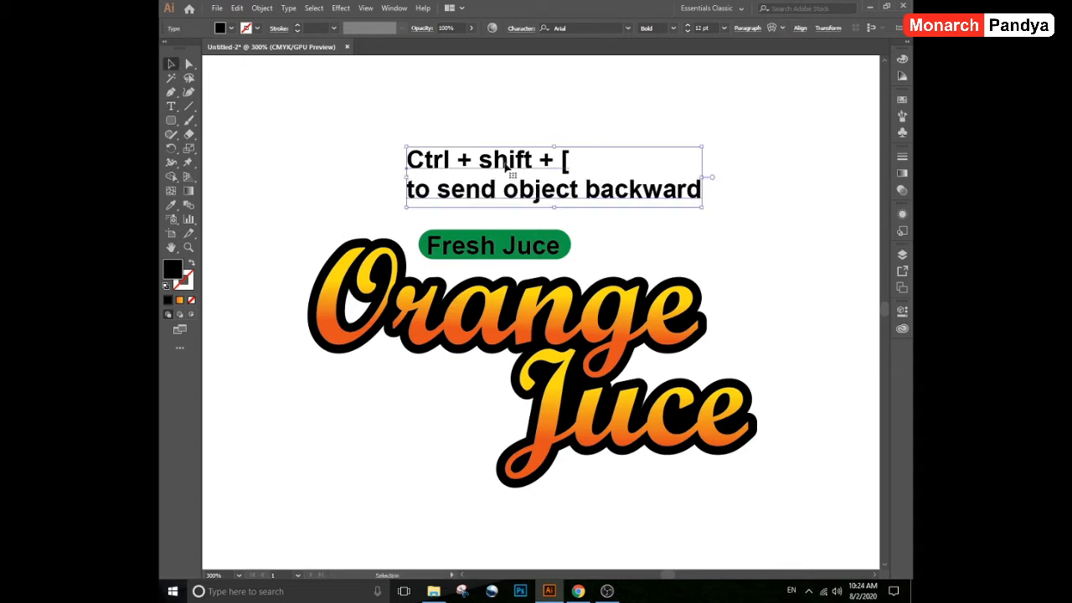
Move the note up, duplicate it below and change the copy to "Ctrl + shift + ] to send object forward".
drag(505, 165, 502, 98)
drag(505, 97, 567, 163)
double_click(565, 164)
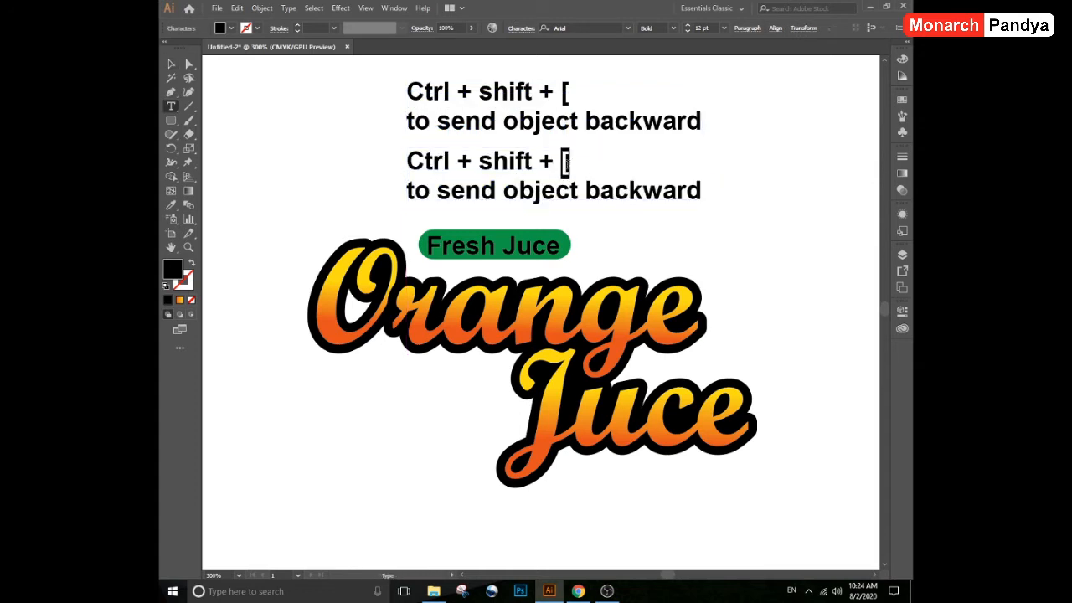
key(Down)
key(Right)
key(Right)
key(shift+Right)
key(shift+Right)
key(shift+Right)
key(shift+Right)
key(shift+Right)
key(shift+Right)
key(shift+Right)
key(shift+Right)
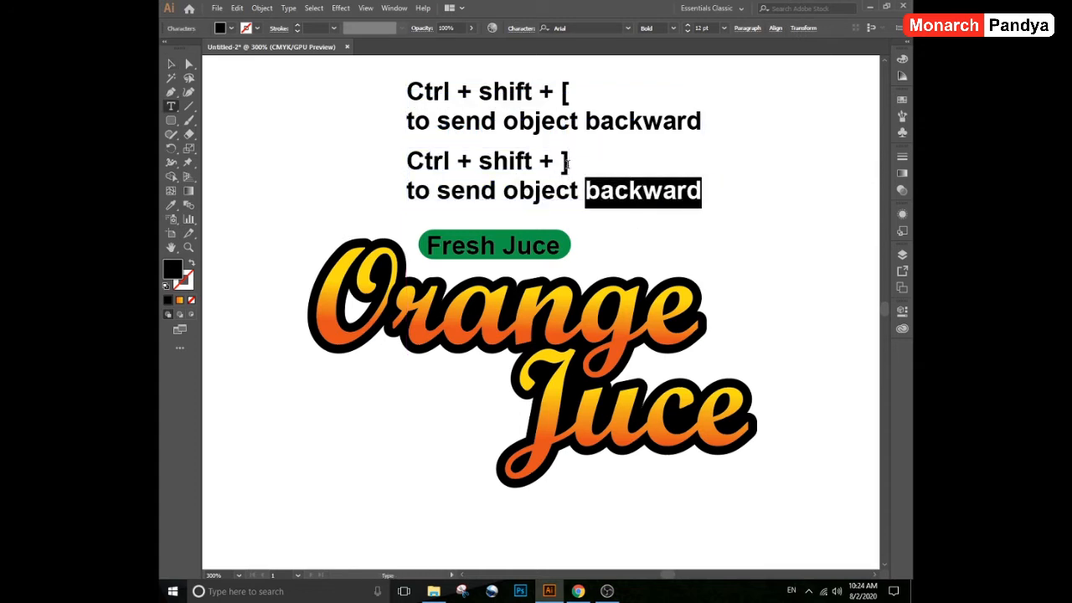
text(forward)
key(Escape)
Delete both layer-order notes above the logo.
click(400, 108)
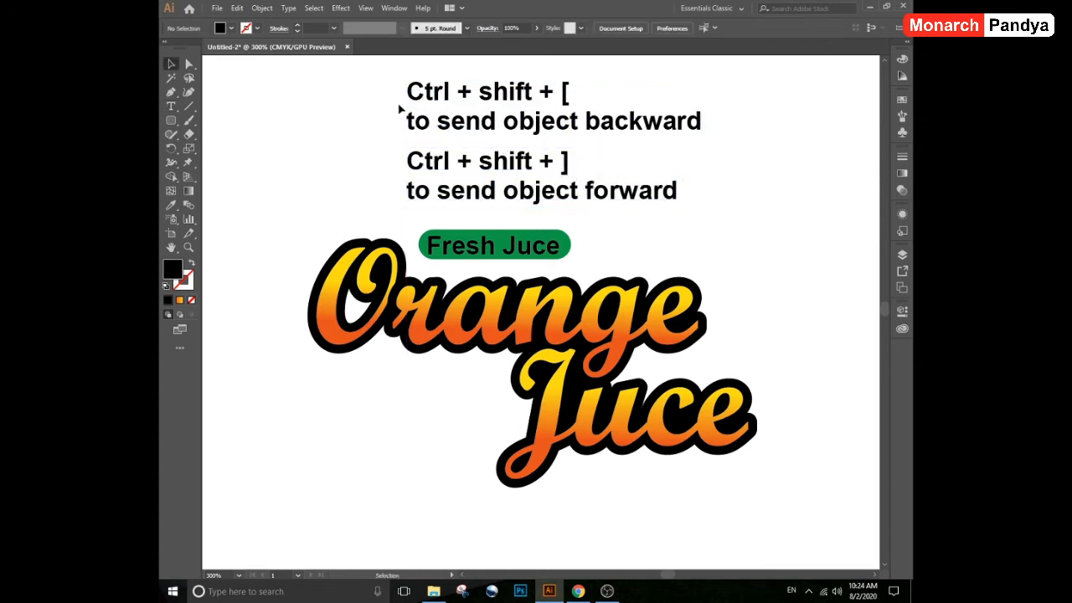
click(460, 177)
key(Delete)
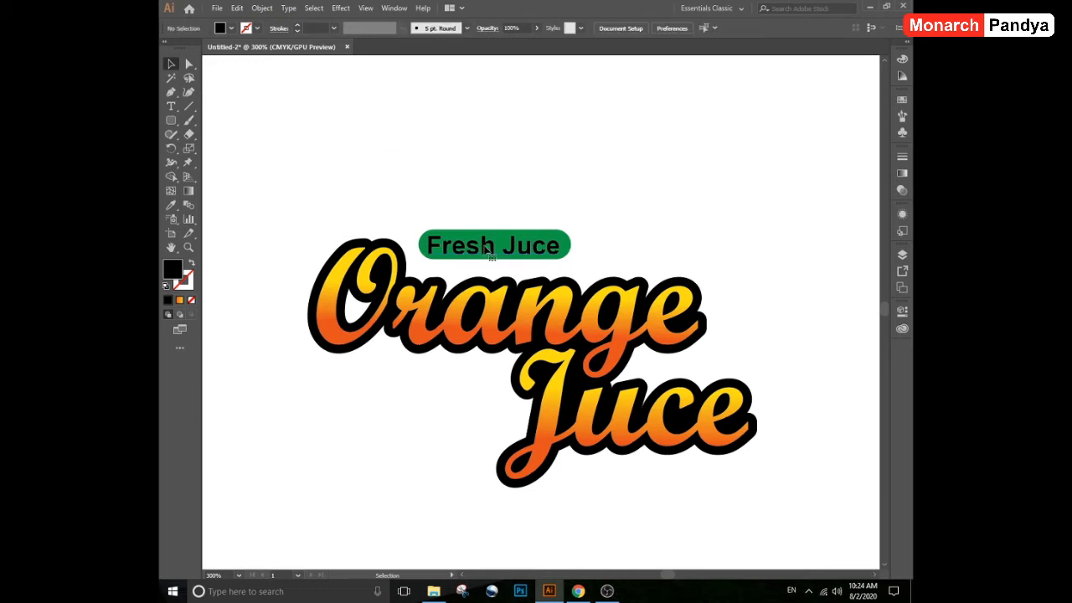
Fill the "Fresh Juce" text with yellow and deselect it.
click(489, 249)
click(232, 30)
click(188, 95)
click(430, 159)
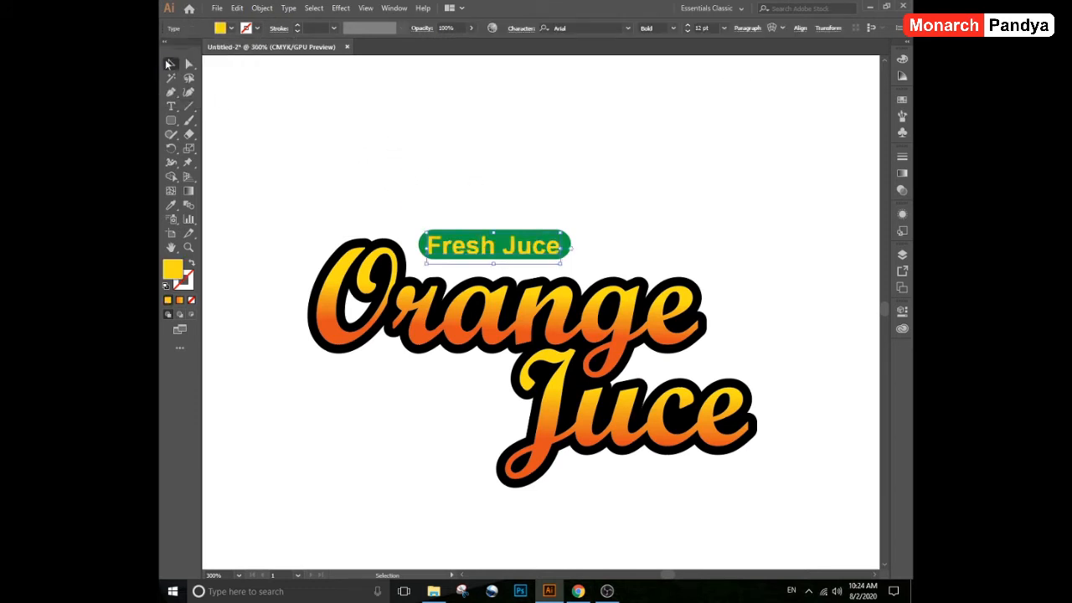
click(378, 129)
Convert the "Fresh Juce" text to outlines and center it on the green rounded rectangle.
drag(556, 255, 564, 249)
key(ctrl+z)
right_click(546, 251)
click(591, 332)
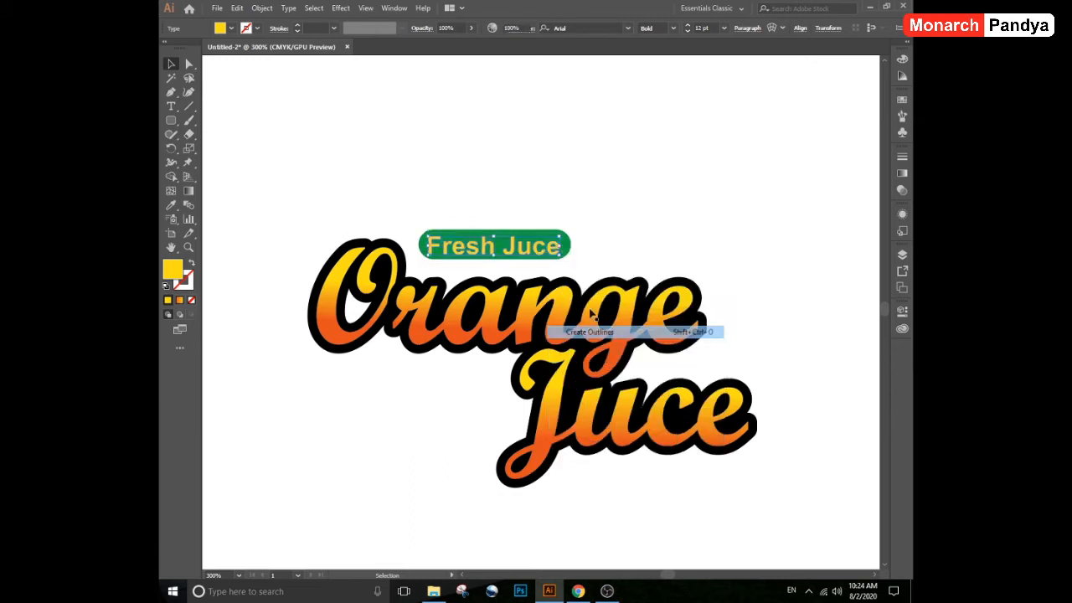
shift+click(565, 249)
click(623, 27)
click(553, 65)
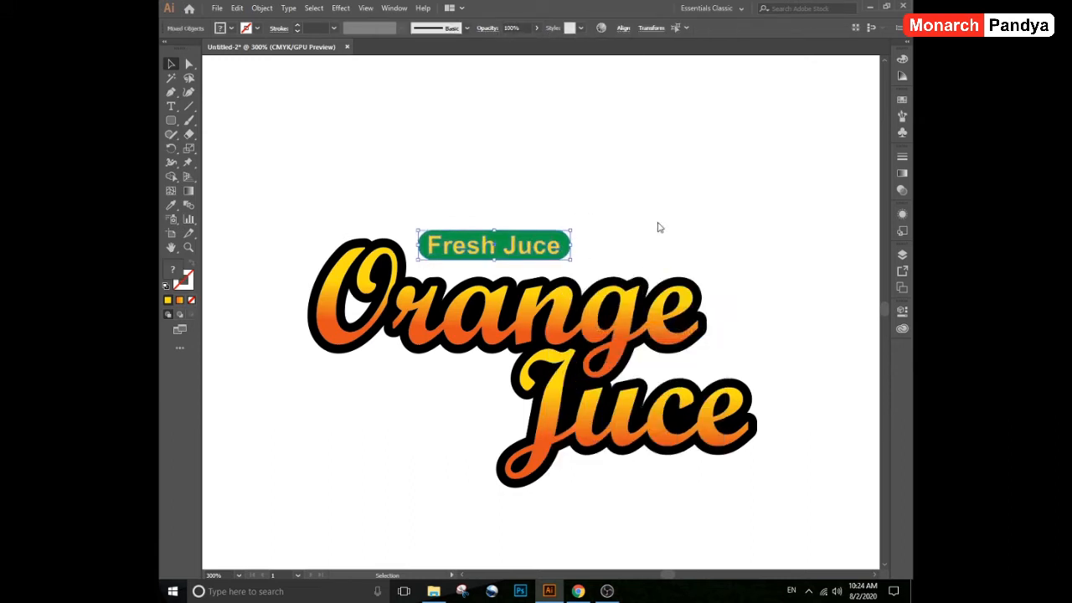
Give the green rounded rectangle a 1 pt black stroke.
click(574, 240)
click(569, 243)
click(232, 29)
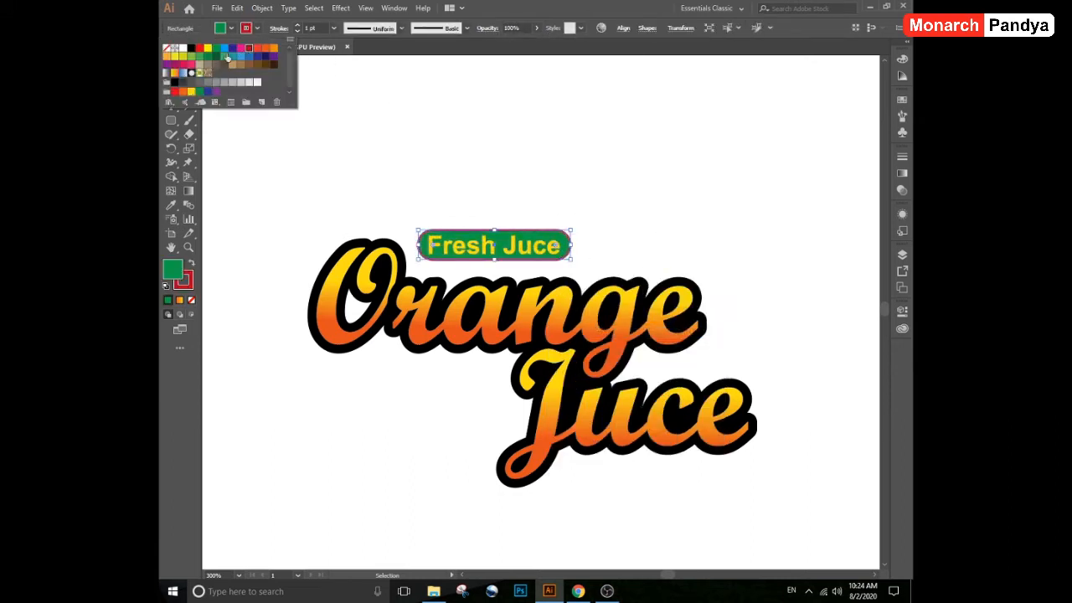
click(593, 212)
Group the "Fresh Juce" outlines with the green rounded rectangle and deselect the group.
drag(591, 212, 510, 258)
key(ctrl+g)
click(622, 205)
click(585, 170)
Enlarge the complete logo to about one and a half times its size and move it further down the page.
scroll(585, 169, down, 2)
drag(658, 226, 574, 148)
key(ctrl+a)
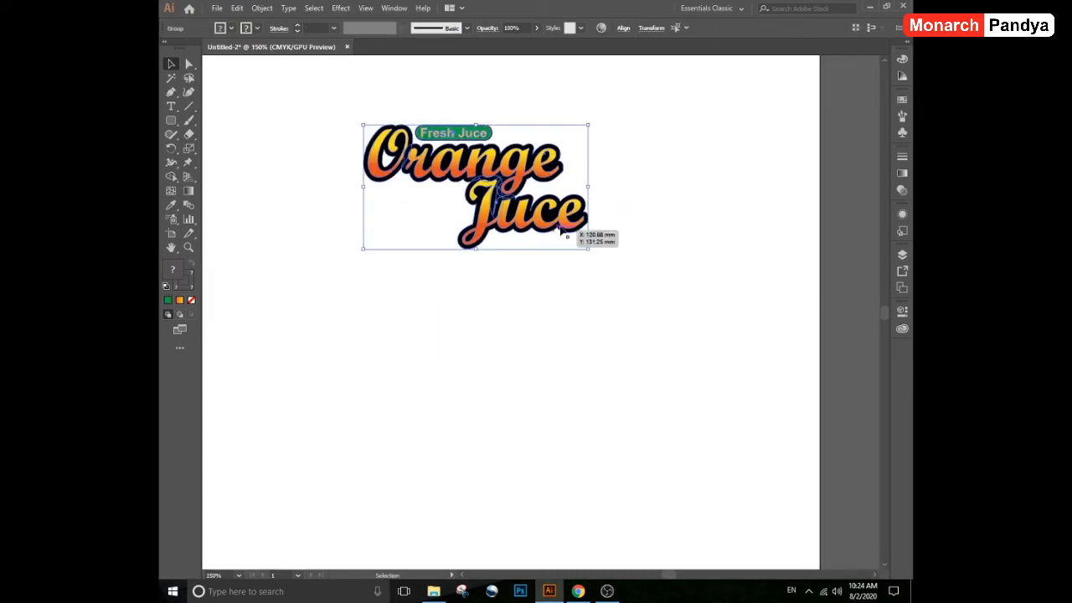
drag(591, 187, 701, 186)
scroll(622, 203, down, 1)
drag(593, 268, 513, 427)
click(538, 317)
click(561, 342)
Center the logo horizontally on the artboard and move it up toward the page's upper edge.
click(625, 29)
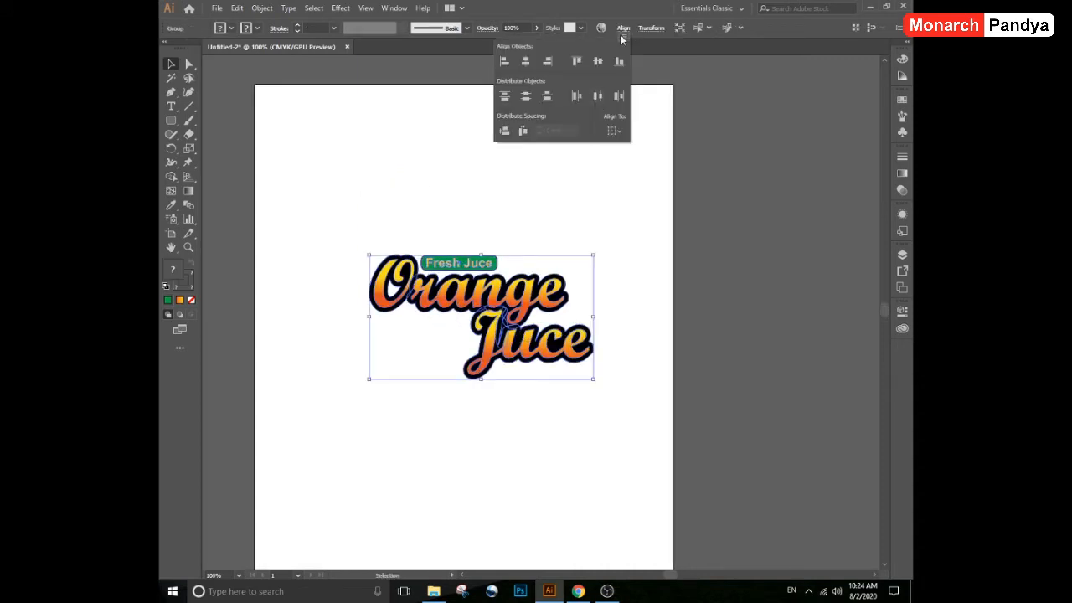
click(615, 130)
click(638, 170)
click(526, 61)
click(492, 219)
drag(471, 265, 471, 168)
Shorten the artboard by raising its lower edge to a short distance below the logo.
key(shift+o)
scroll(528, 322, down, 4)
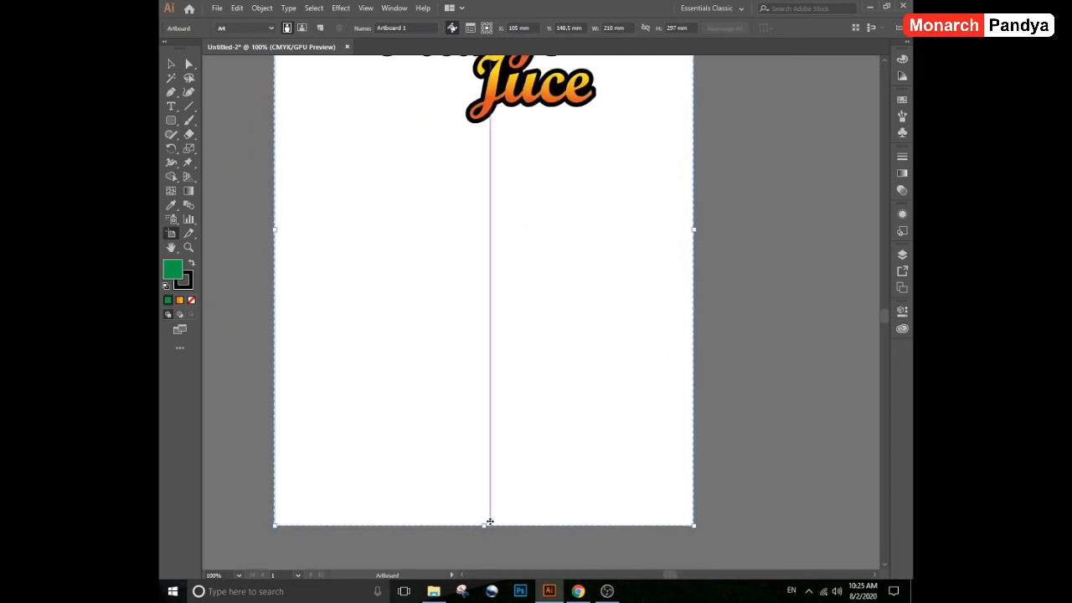
drag(484, 526, 464, 169)
drag(542, 212, 555, 428)
key(v)
Add a two-line note below the artboard reading "Shift + letter o" and "to select art board".
key(t)
click(440, 455)
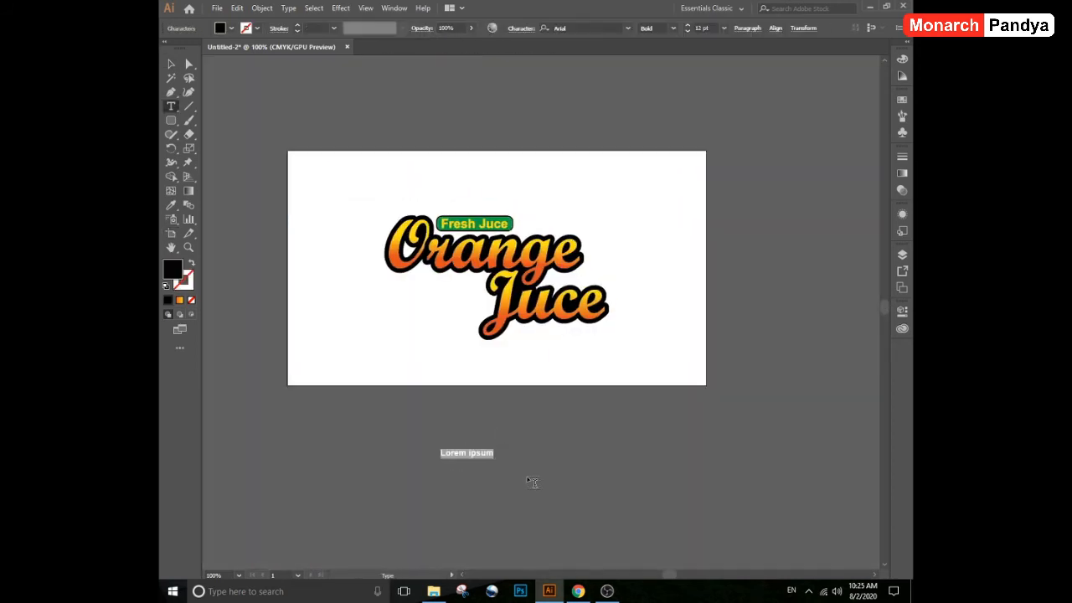
text(Shift + letter o)
key(Return)
text(to select ar)
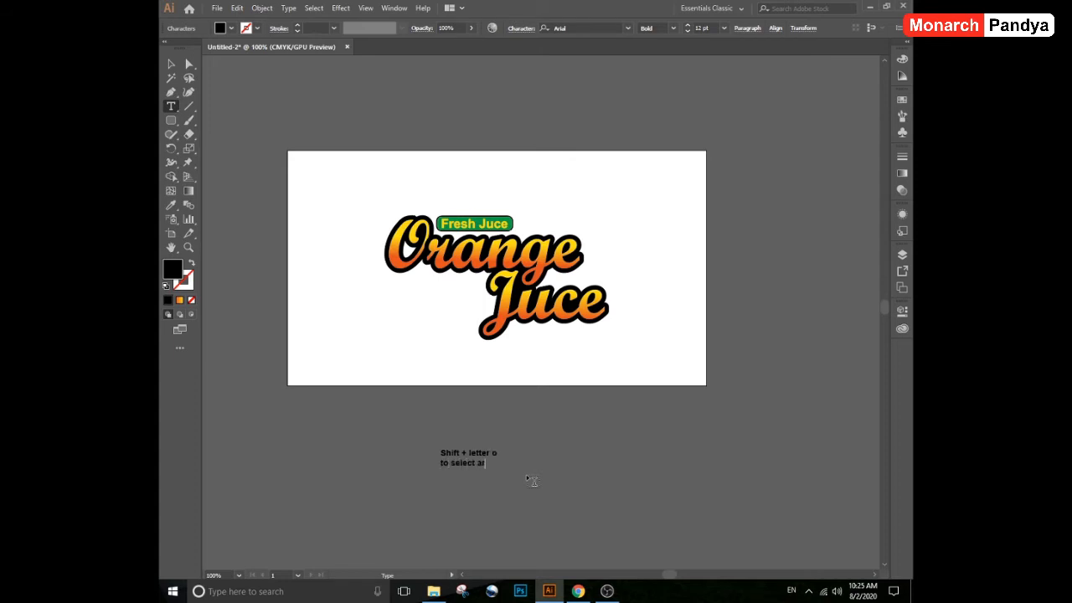
text(t board)
key(Escape)
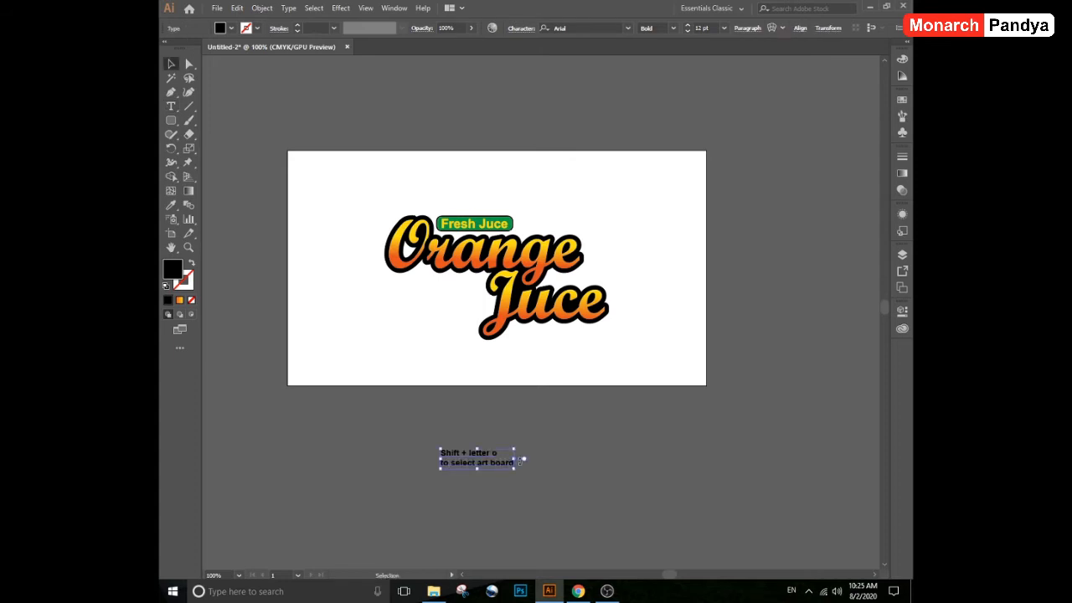
Delete the note about selecting the artboard.
drag(520, 460, 670, 461)
click(586, 517)
click(555, 466)
key(Delete)
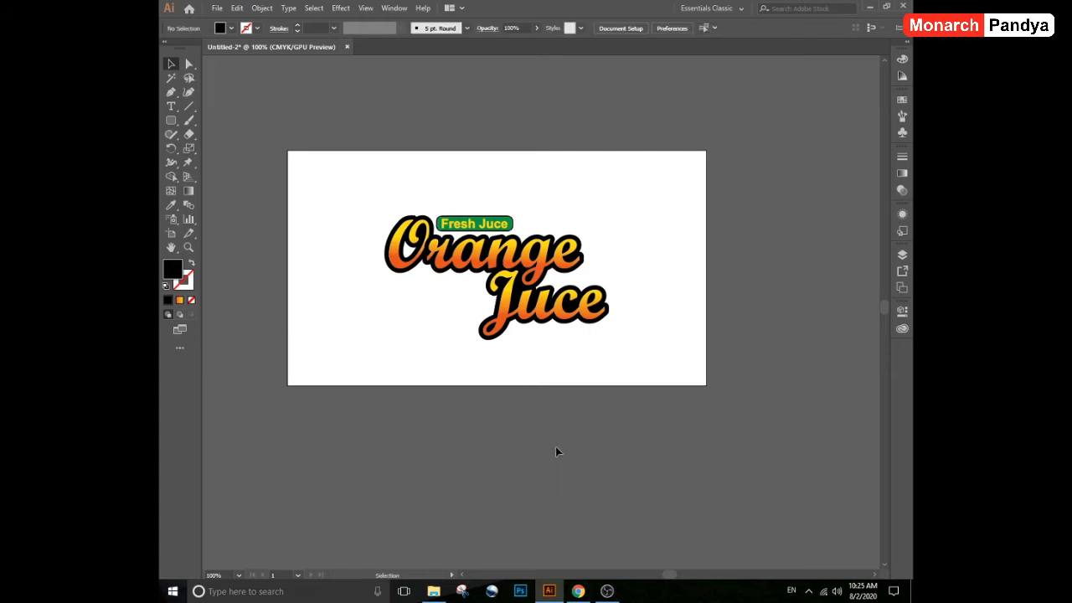
Duplicate the artboard together with its logo directly below the original artboard.
drag(557, 453, 525, 329)
key(shift+o)
drag(617, 114, 634, 351)
key(v)
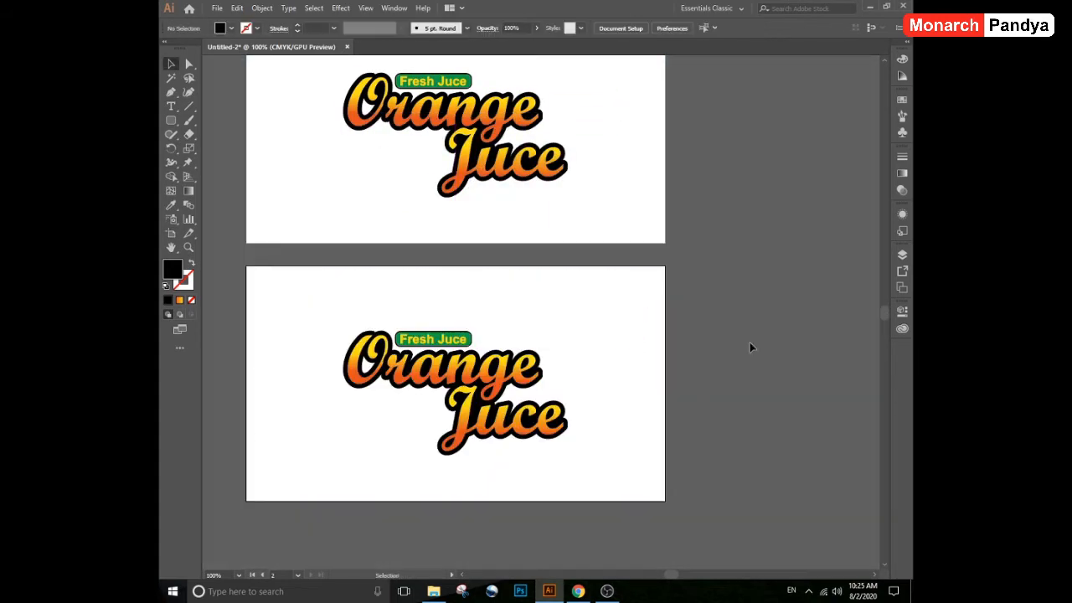
Delete the logo copy from the duplicated lower artboard.
drag(749, 344, 767, 301)
drag(643, 289, 422, 426)
key(Delete)
Extend the empty lower artboard downward into a tall portrait format.
scroll(467, 391, down, 3)
drag(471, 357, 475, 470)
key(shift+o)
key(v)
scroll(473, 319, up, 2)
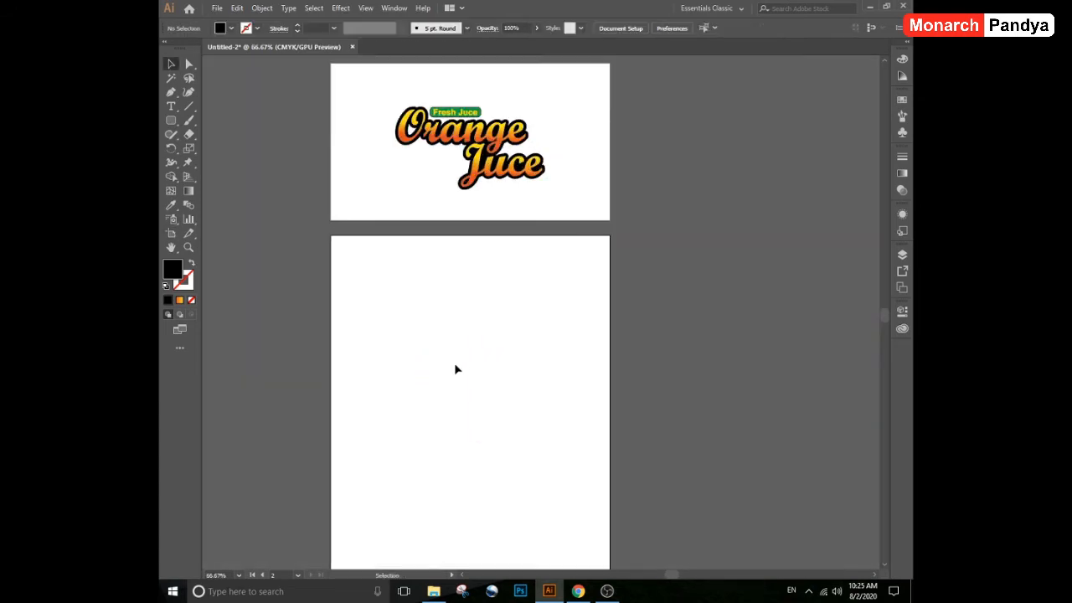
drag(466, 407, 465, 324)
drag(170, 123, 205, 118)
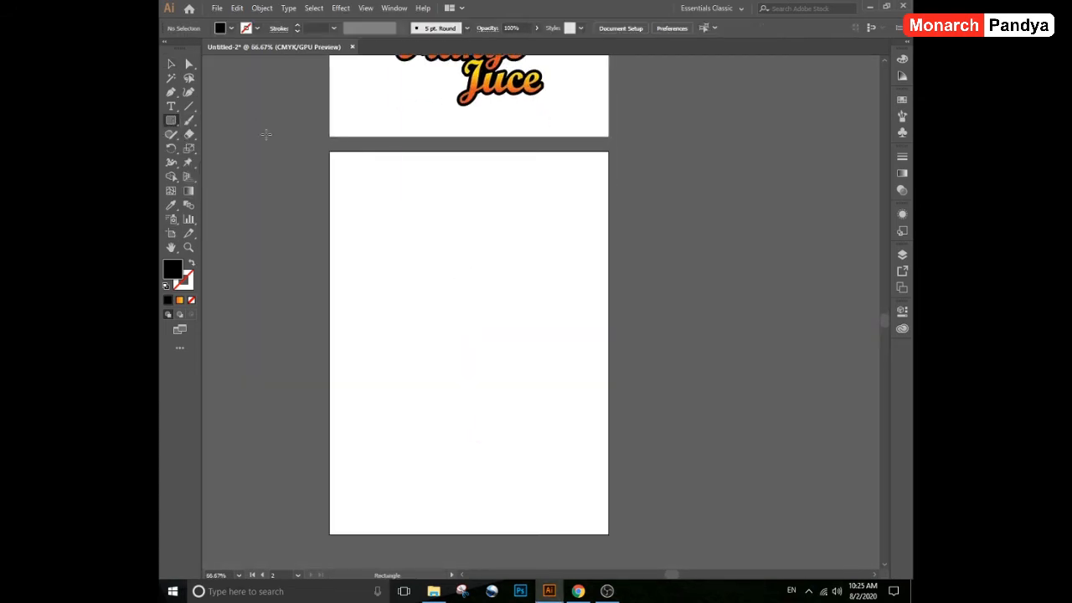
drag(359, 180, 579, 477)
key(ctrl+z)
Move the portrait artboard slightly down to widen the gap below the logo artboard.
key(v)
key(shift+o)
drag(514, 252, 501, 267)
scroll(457, 286, down, 1)
Draw a rectangle covering the whole portrait artboard and fill it with the gradient sampled from the logo lettering.
key(m)
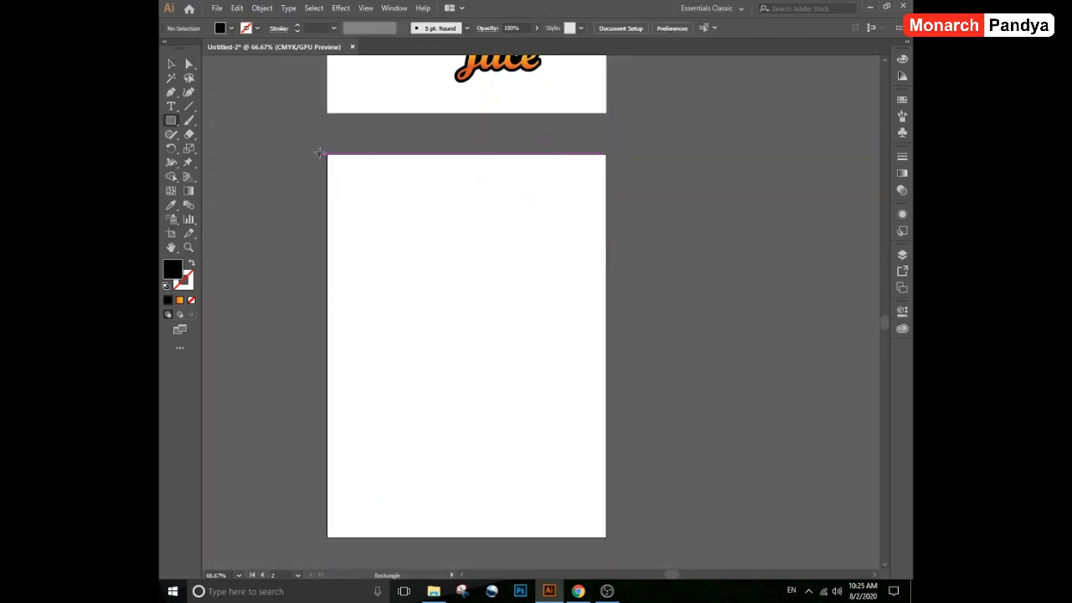
drag(443, 288, 606, 536)
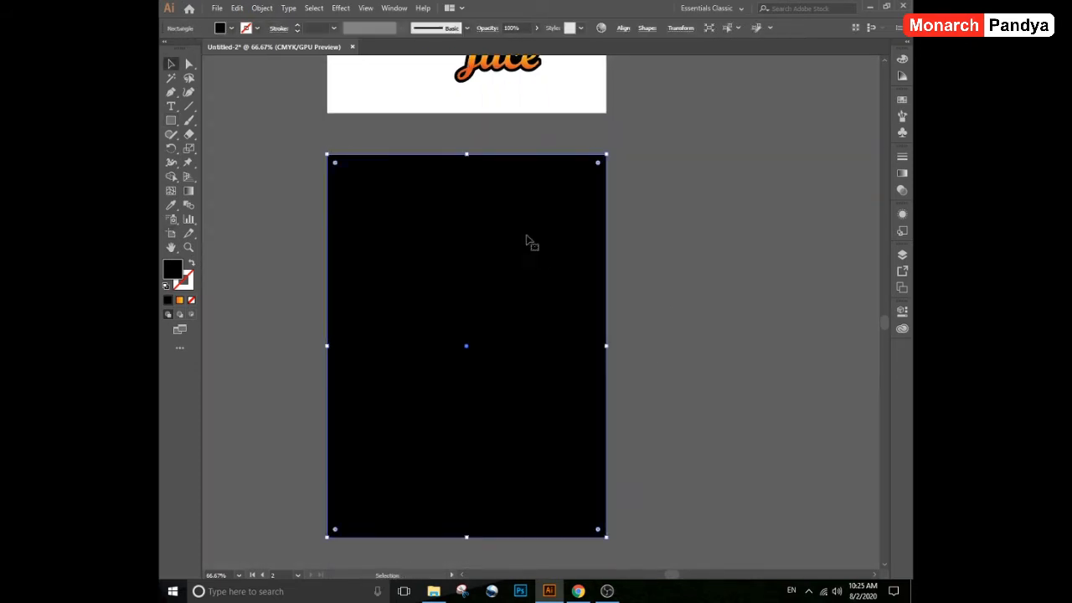
scroll(438, 136, up, 3)
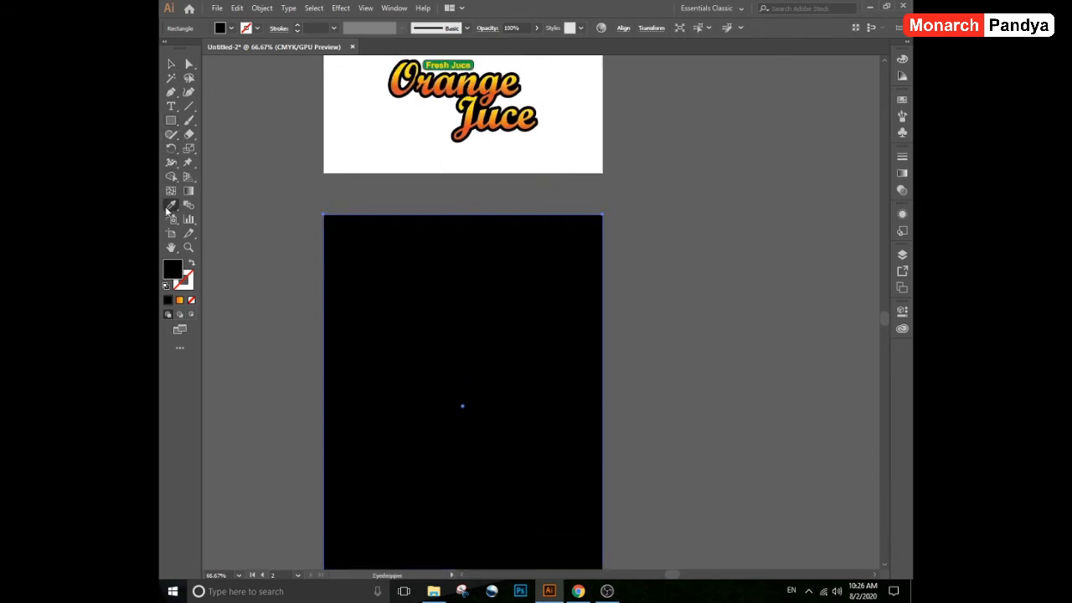
click(490, 87)
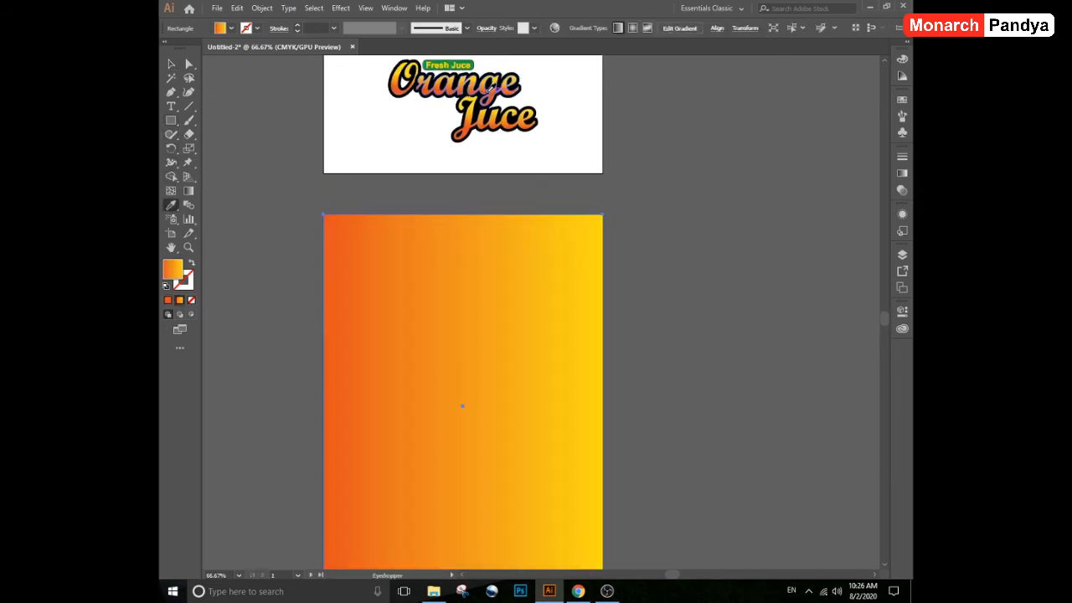
Turn the rectangle's gradient vertical, with yellow at the top and orange at the bottom.
click(189, 192)
mouse_move(454, 227)
mouse_down()
mouse_move(463, 503)
mouse_move(467, 138)
mouse_up()
scroll(499, 401, down, 4)
key(v)
click(618, 232)
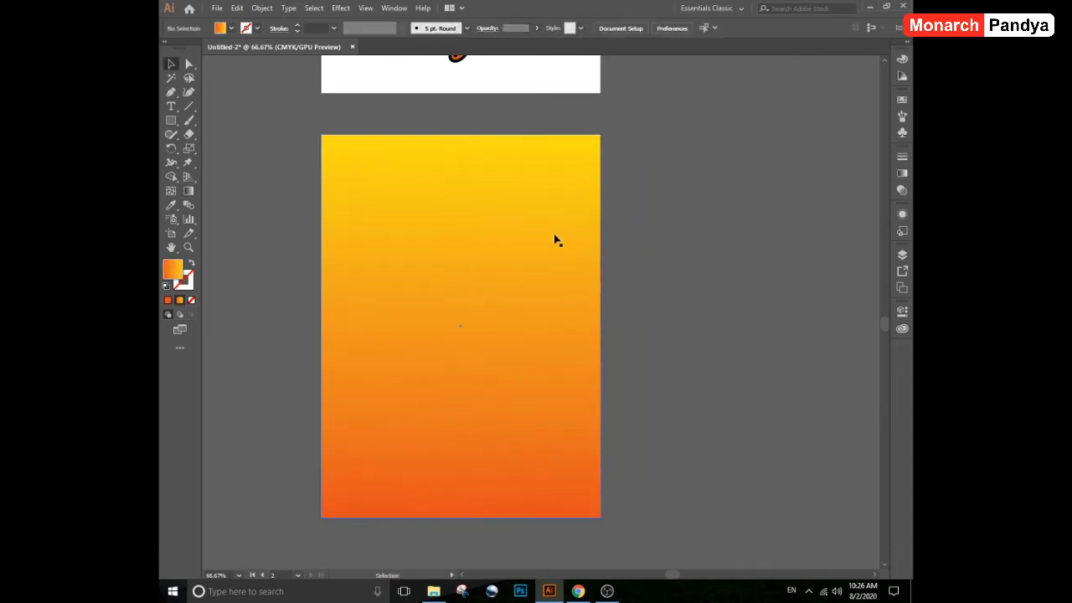
Draw a large circle over the rectangle's upper right area and cut it out of the rectangle with Minus Front.
drag(171, 120, 222, 146)
drag(375, 101, 804, 264)
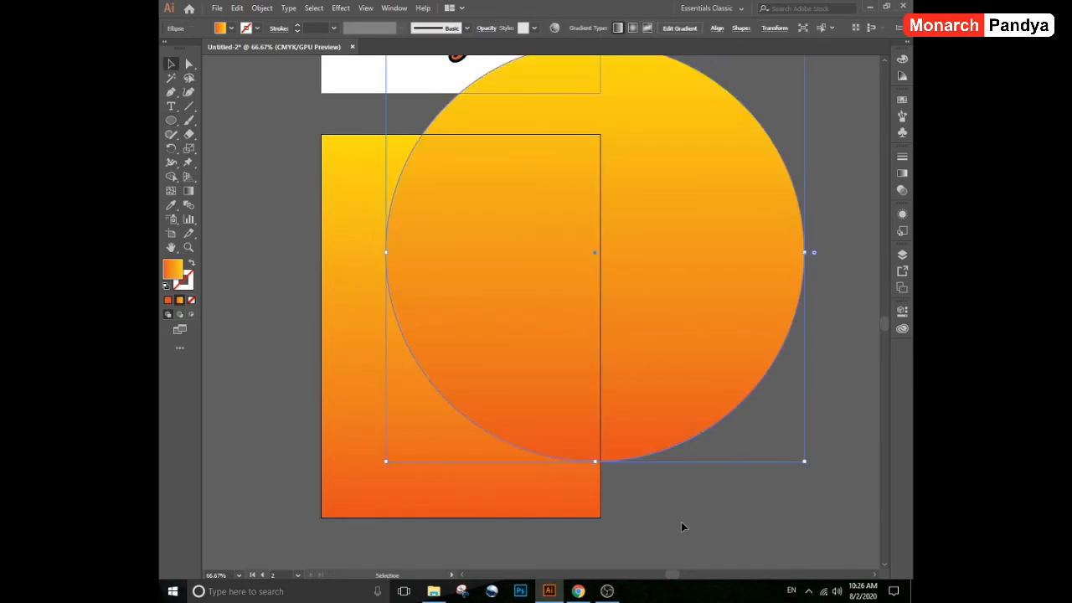
shift+click(514, 513)
click(393, 7)
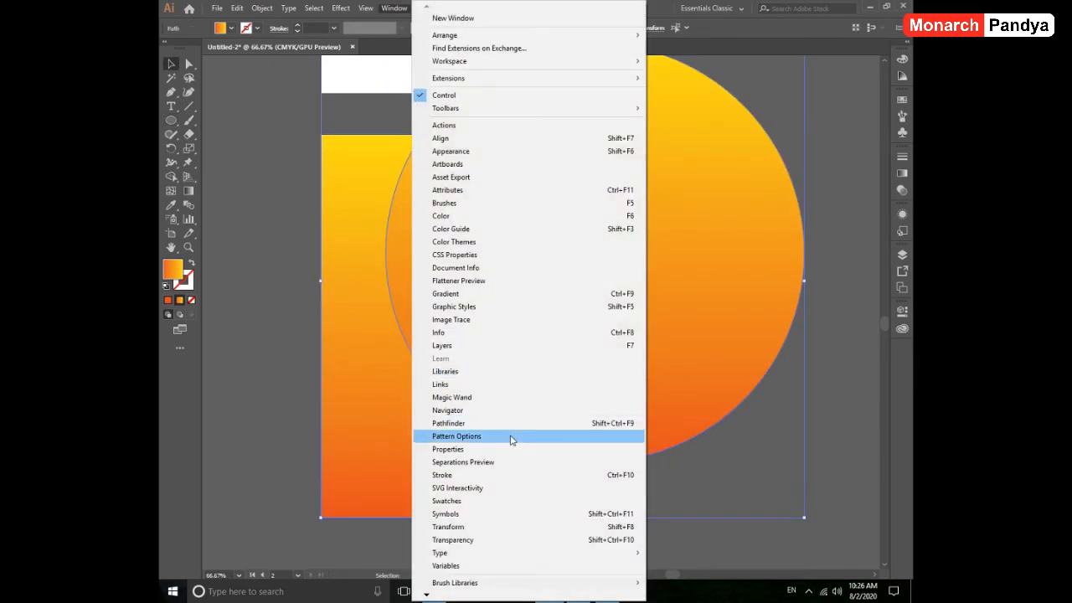
click(519, 423)
click(730, 153)
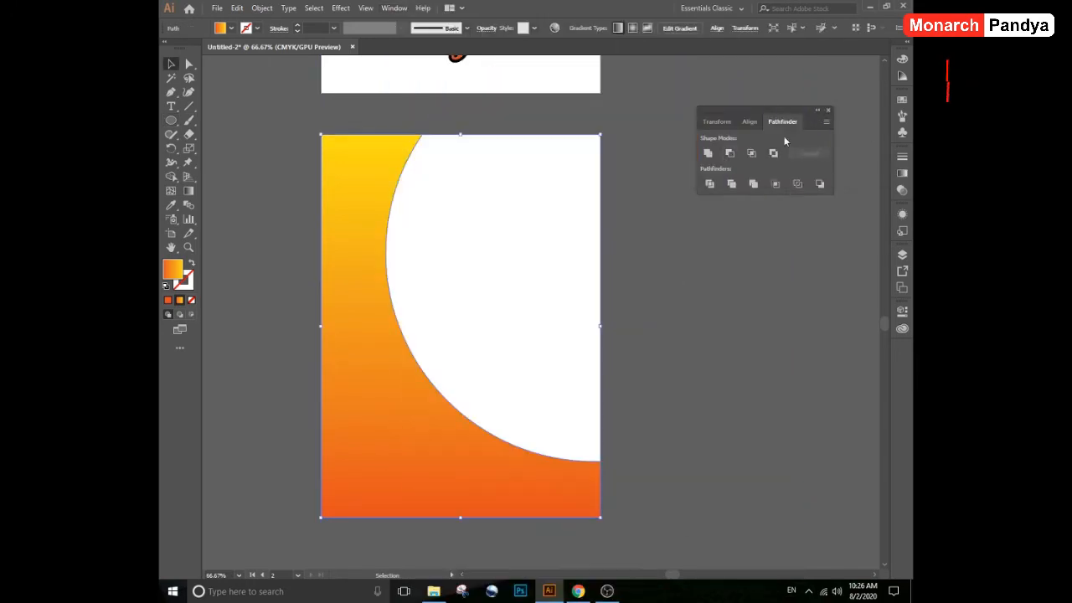
click(675, 312)
Place a copy of the curved gradient shape behind the original and nudge the copy slightly to the right.
click(558, 496)
key(Right)
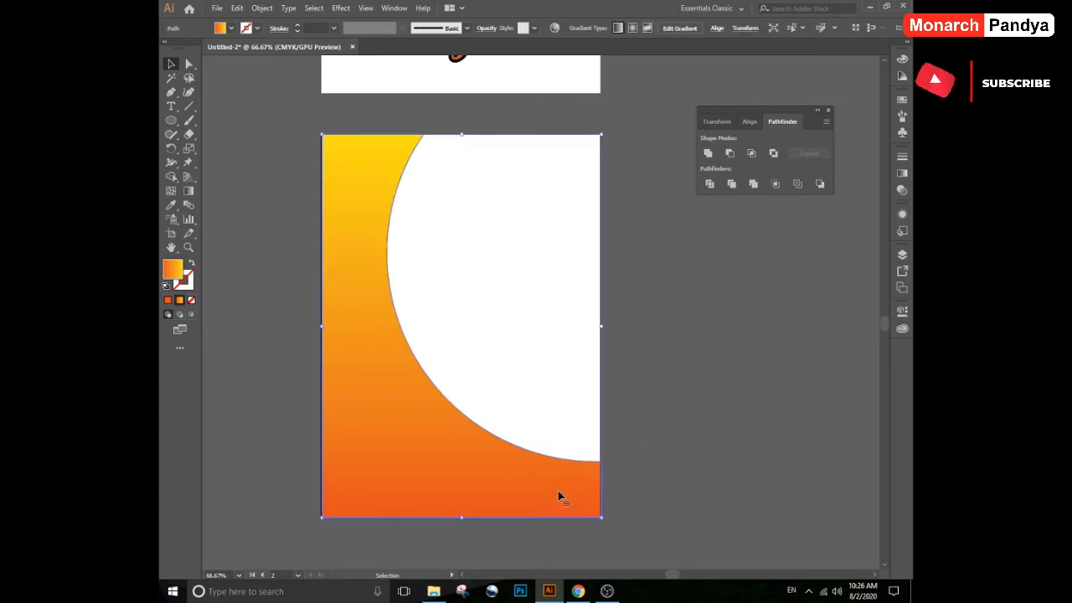
key(Right)
key(Right)
key(Right)
key(Right)
key(Right)
key(Right)
key(Right)
key(Right)
key(Right)
key(Right)
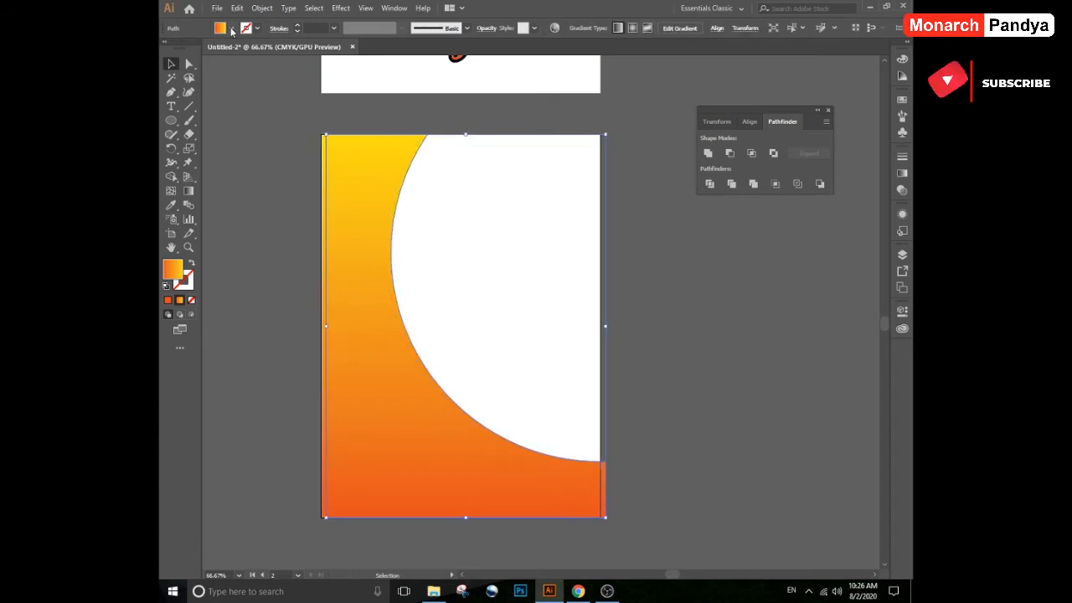
Place a second copy of the curved shape behind the first copy and nudge it further right.
key(Right)
key(Right)
key(Right)
key(Right)
key(Right)
key(Right)
key(Right)
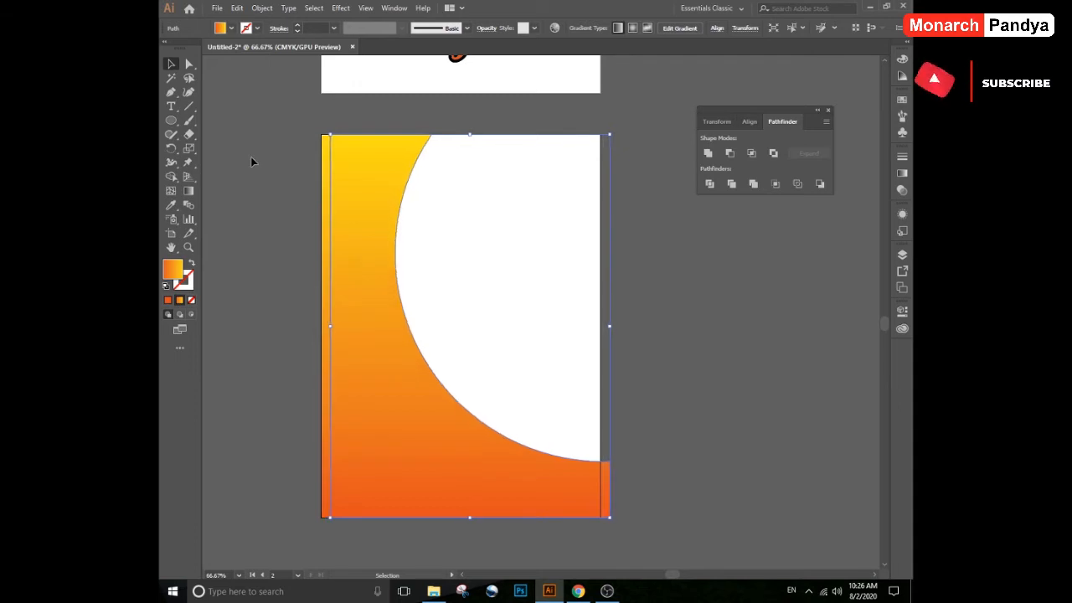
key(Right)
key(Right)
key(Right)
key(Right)
Fill the rearmost curved copy with green and the middle copy with white.
click(232, 30)
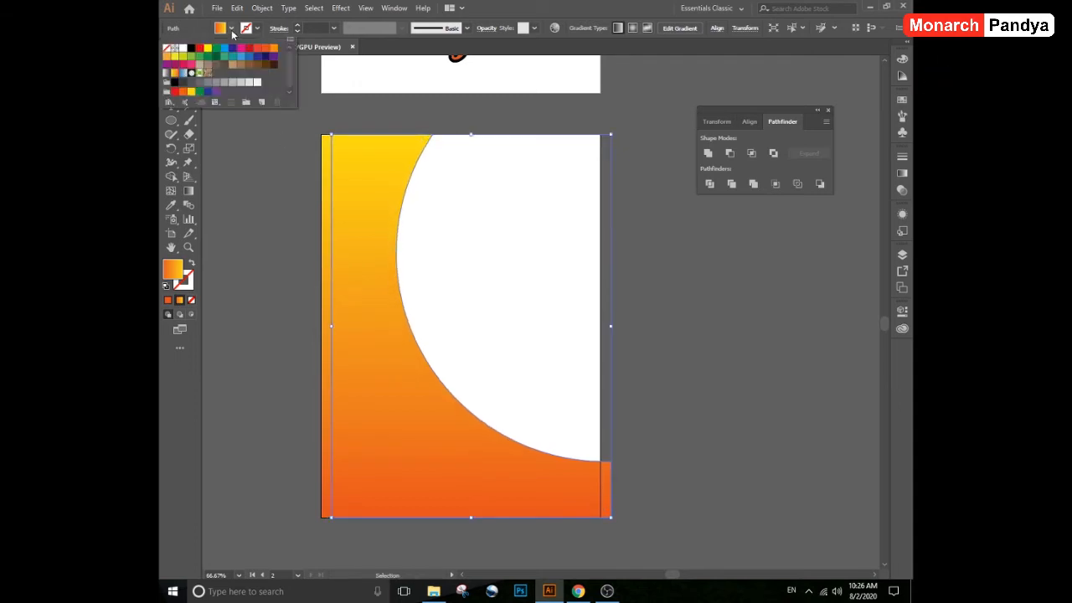
click(209, 75)
click(286, 239)
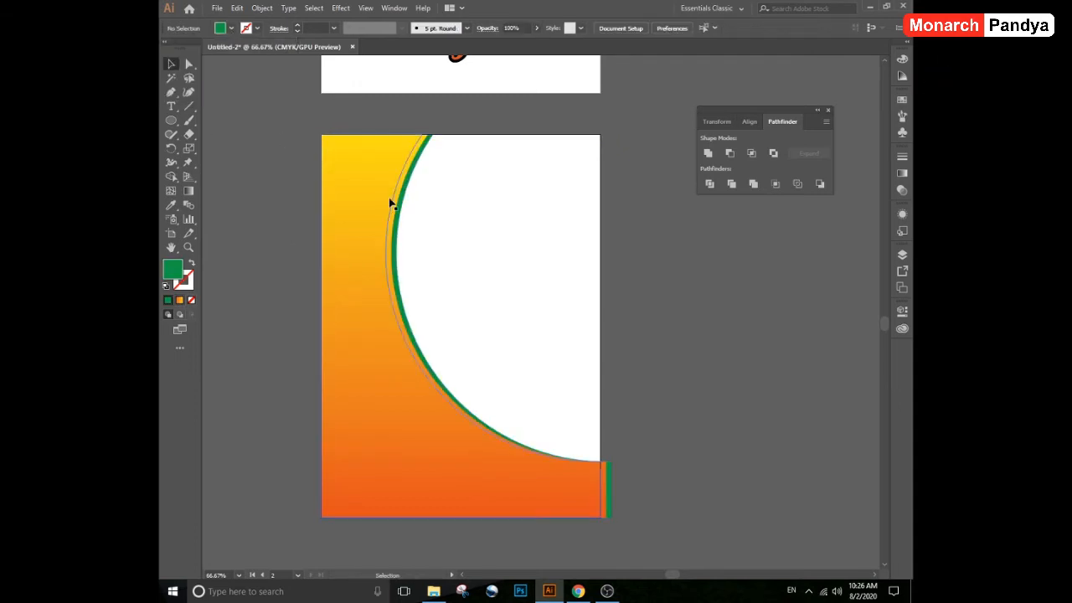
click(360, 160)
click(231, 28)
click(183, 48)
click(275, 185)
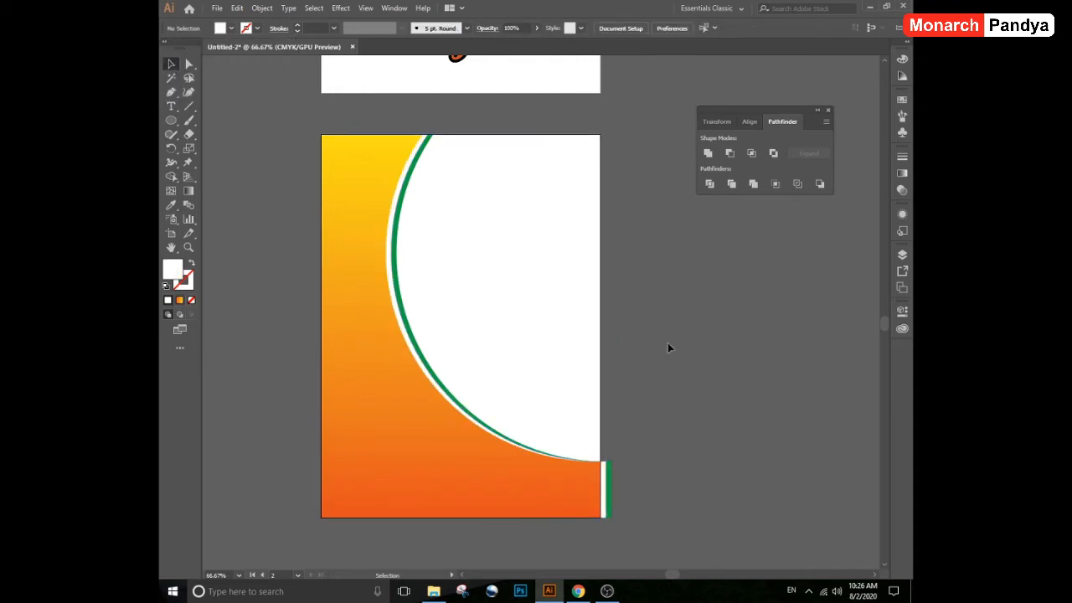
Nudge the green curved shape slightly right and down to widen its band beside the white one.
click(397, 235)
key(Right)
key(Right)
key(Right)
key(Right)
key(Down)
key(Down)
key(Down)
key(Down)
key(Down)
key(Down)
key(Down)
key(Down)
key(Down)
key(Down)
key(Down)
key(Down)
key(Down)
key(Down)
key(Down)
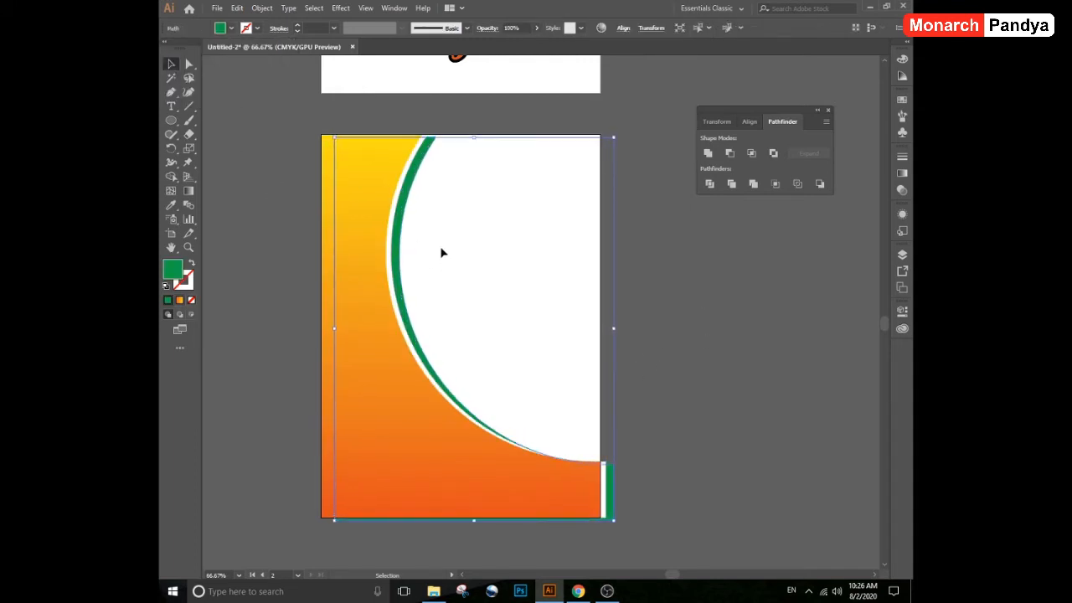
Enlarge the green curved shape slightly, then shift it down and left so its band tapers toward the lower end.
drag(614, 141, 628, 130)
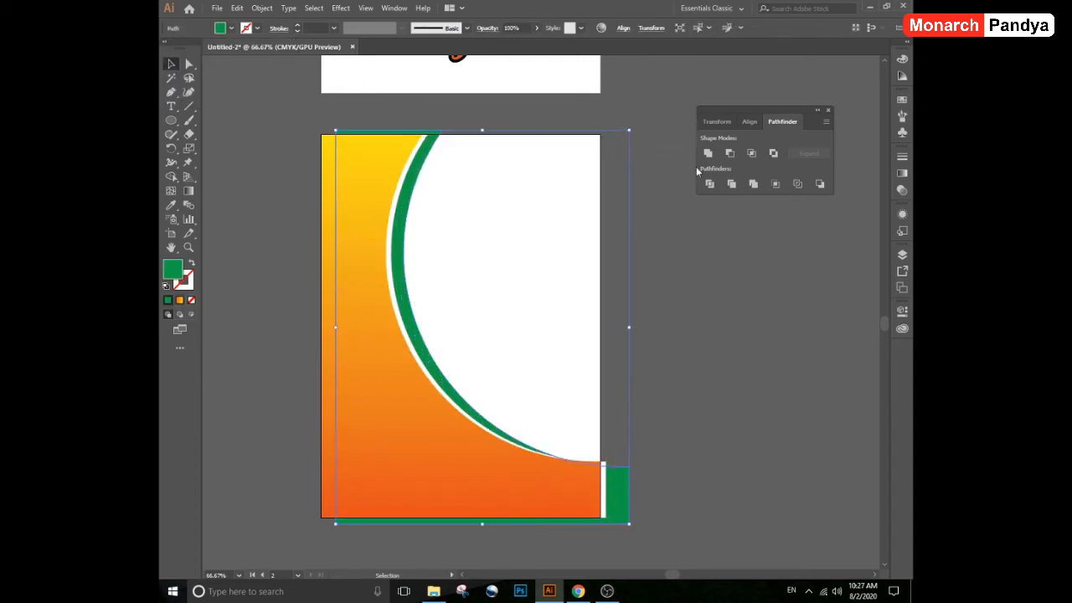
key(Down)
key(Down)
key(Down)
key(Down)
key(Down)
key(Down)
key(Left)
key(Left)
key(Left)
key(Left)
key(Left)
key(Left)
key(Left)
click(732, 253)
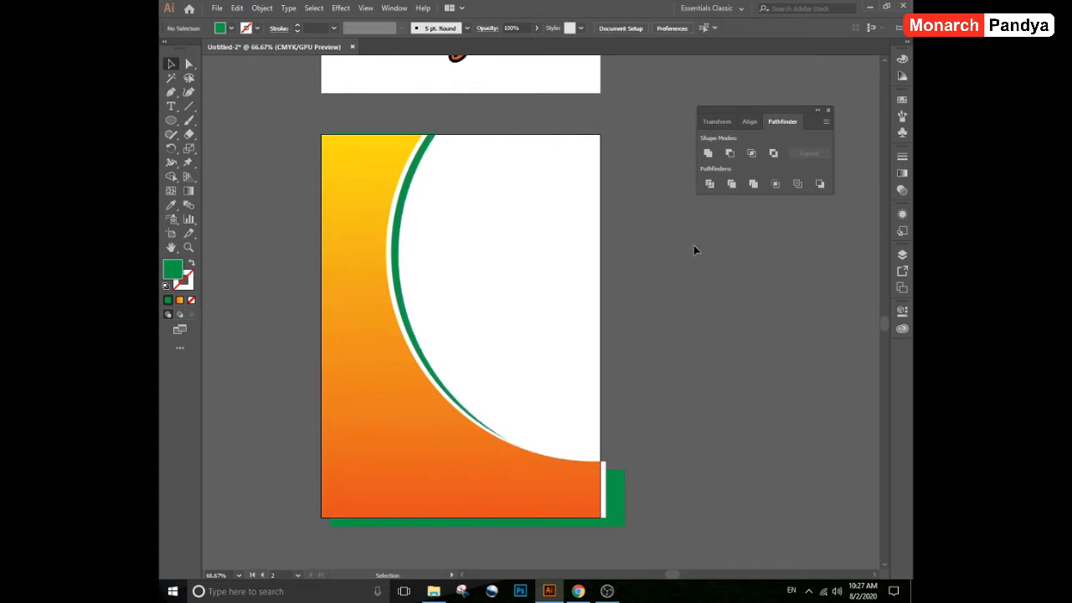
Place a copy of the logo on the white area of the portrait artboard and enlarge it slightly.
drag(612, 123, 614, 212)
drag(479, 105, 520, 320)
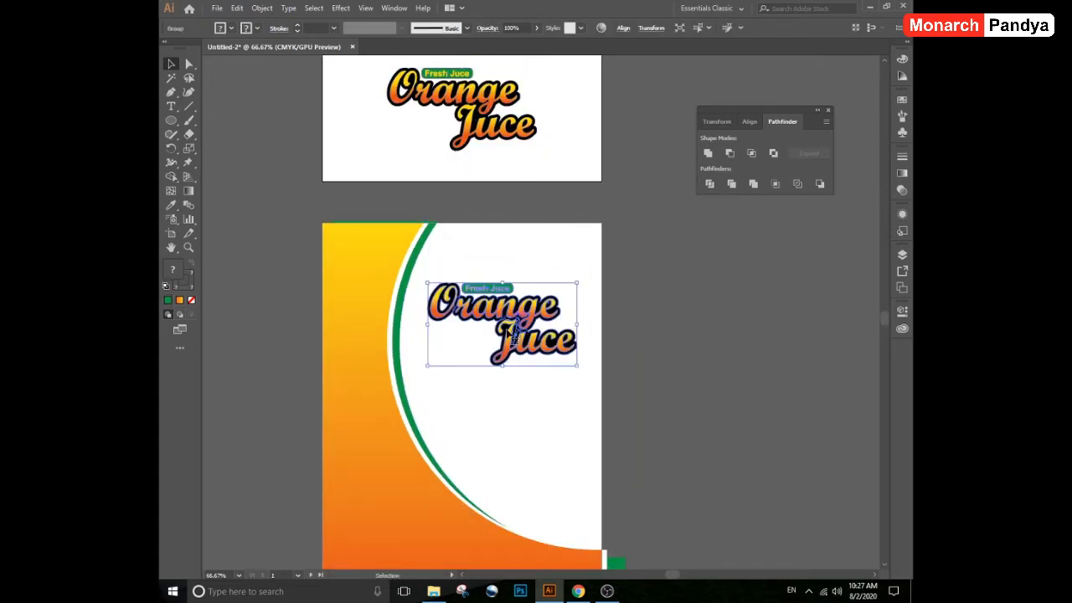
drag(502, 365, 503, 377)
click(717, 250)
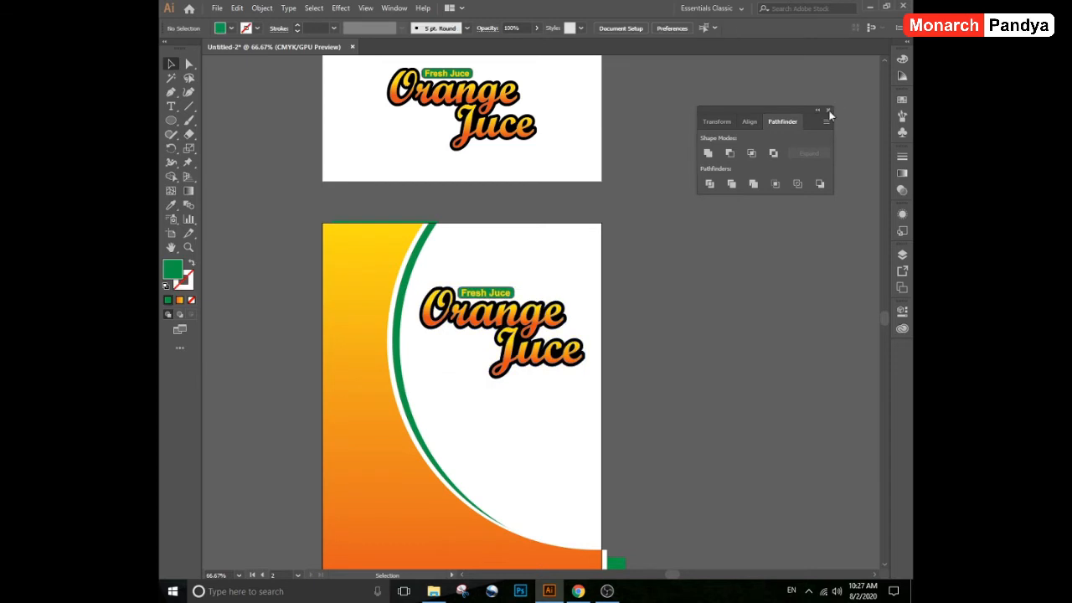
click(827, 110)
scroll(690, 293, down, 2)
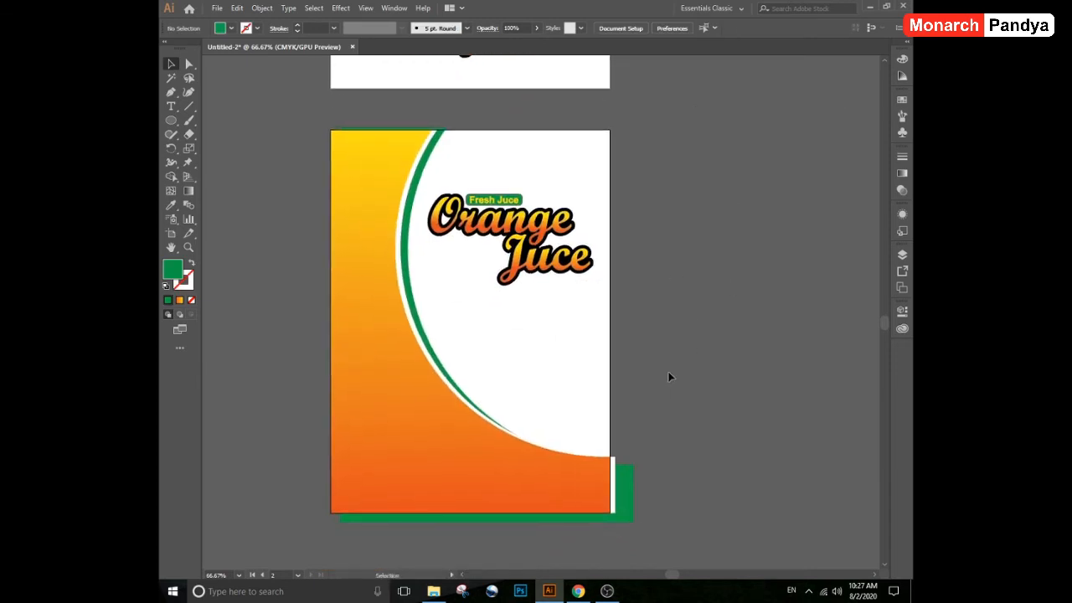
Place the juice splash, organic badge and oranges pictures from the Images folder into the Illustrator document.
key(ctrl+equal)
drag(790, 352, 822, 311)
click(434, 591)
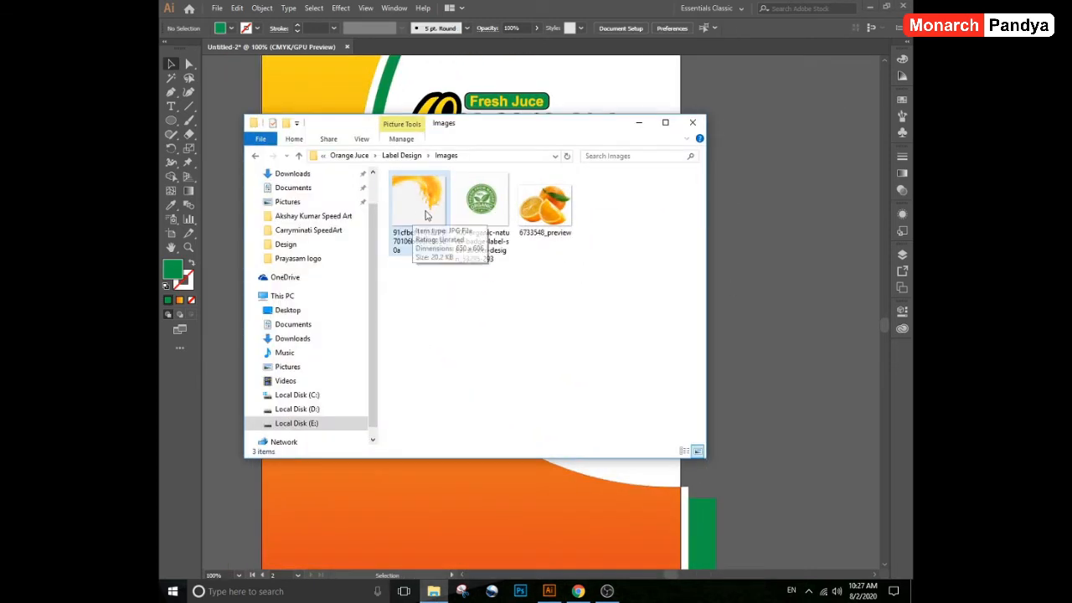
click(424, 219)
ctrl+click(553, 215)
ctrl+click(493, 218)
key(alt+Tab)
drag(479, 205, 546, 306)
scroll(561, 273, down, 2)
click(719, 313)
Move the oranges picture and organic badge off the artboard to its right side and delete the juice splash picture.
drag(663, 310, 371, 323)
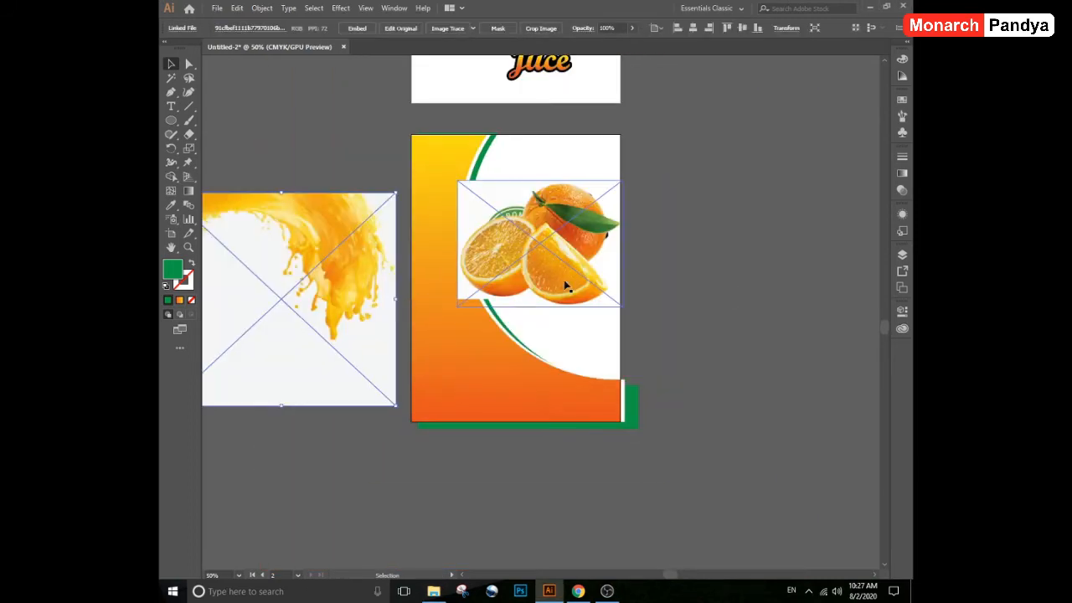
drag(553, 264, 729, 273)
drag(550, 232, 715, 154)
click(354, 279)
key(Delete)
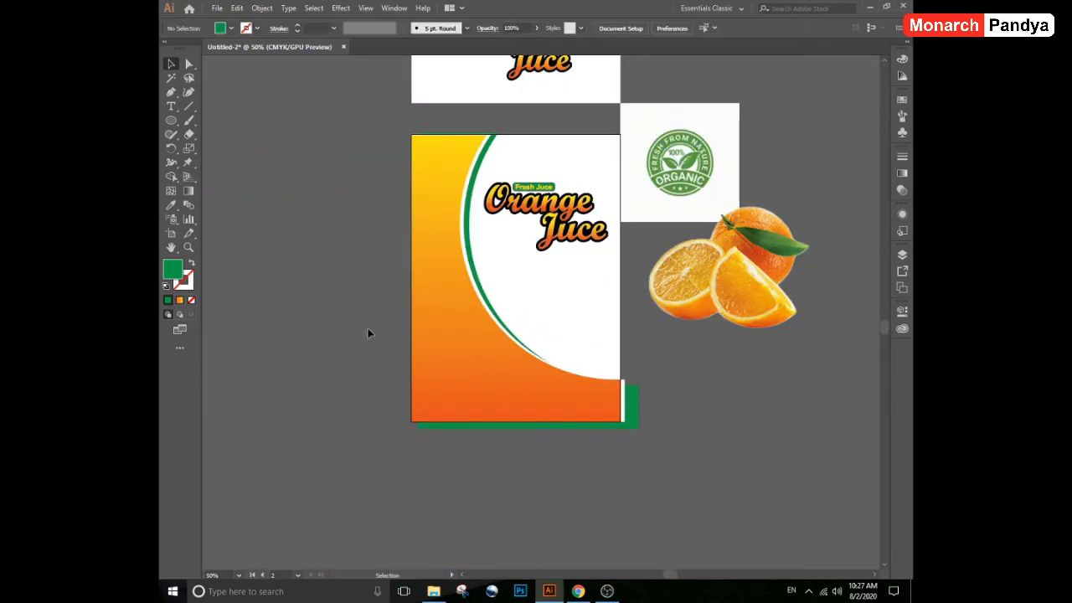
Open the juice splash JPG from the Images folder in Photoshop.
click(434, 591)
click(419, 200)
right_click(424, 196)
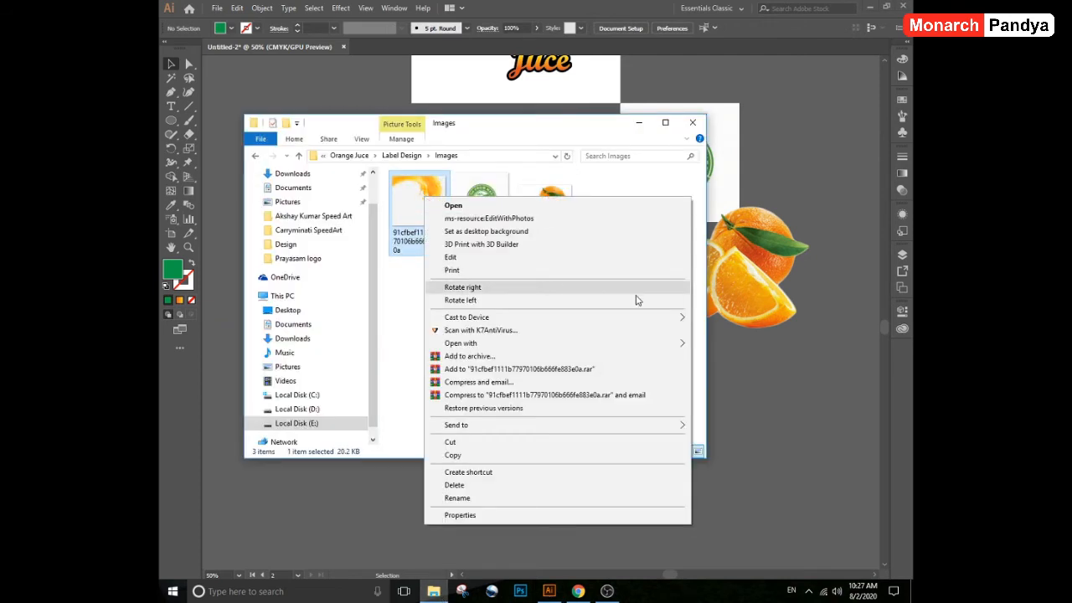
click(727, 359)
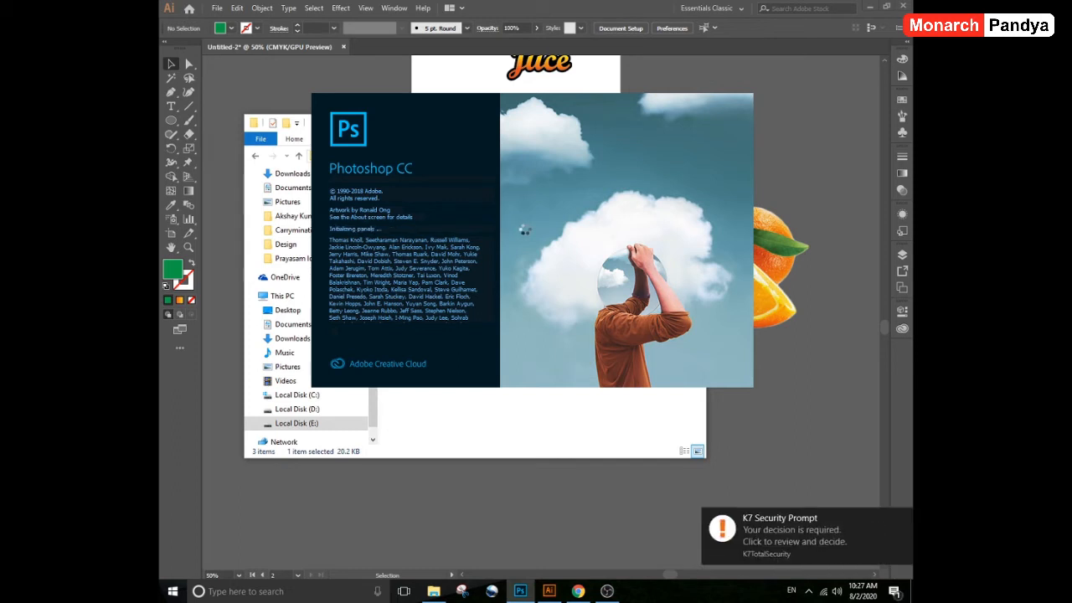
click(903, 518)
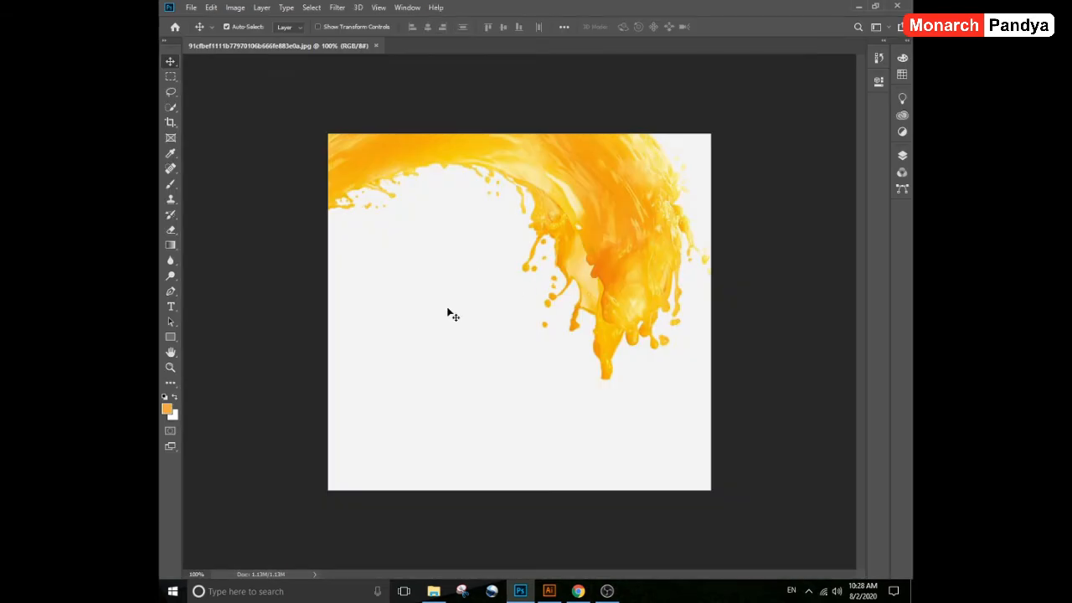
Unlock the Background layer and delete the light area around the juice splash with the Magic Wand.
key(F7)
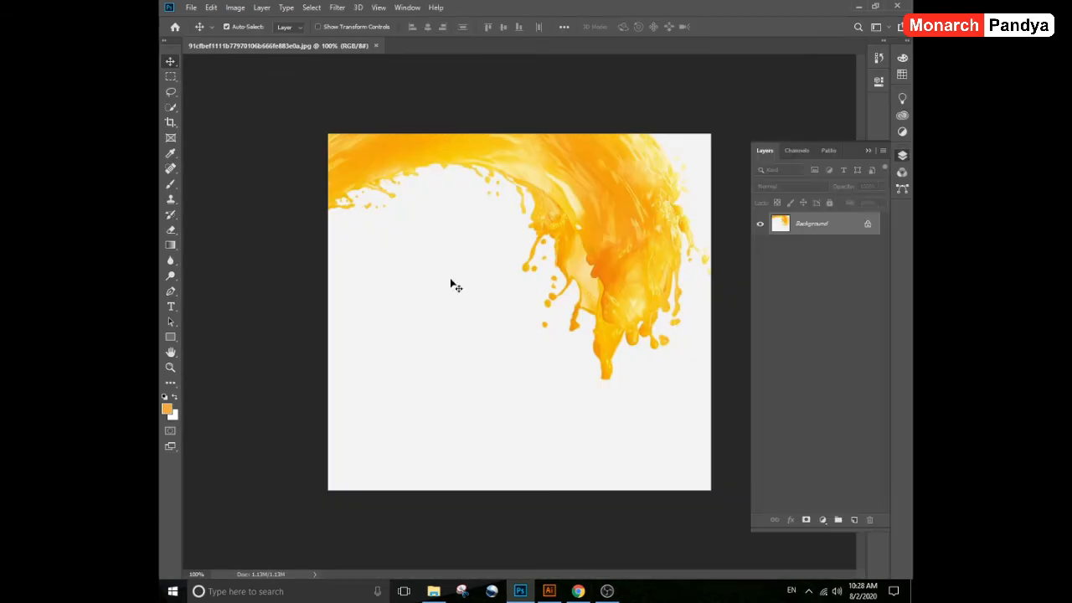
click(867, 225)
click(170, 76)
click(214, 73)
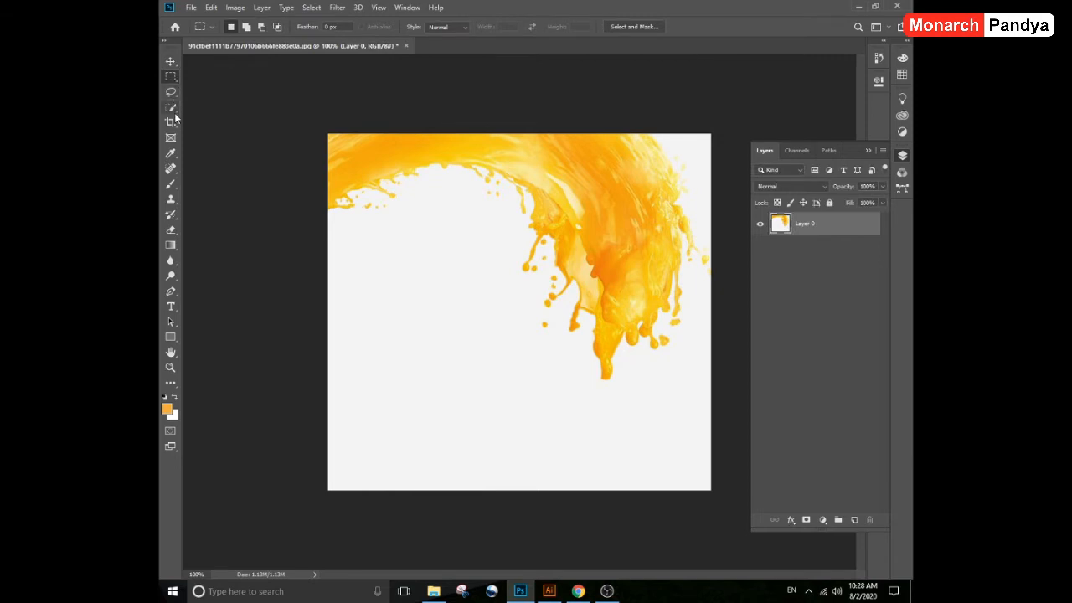
click(171, 107)
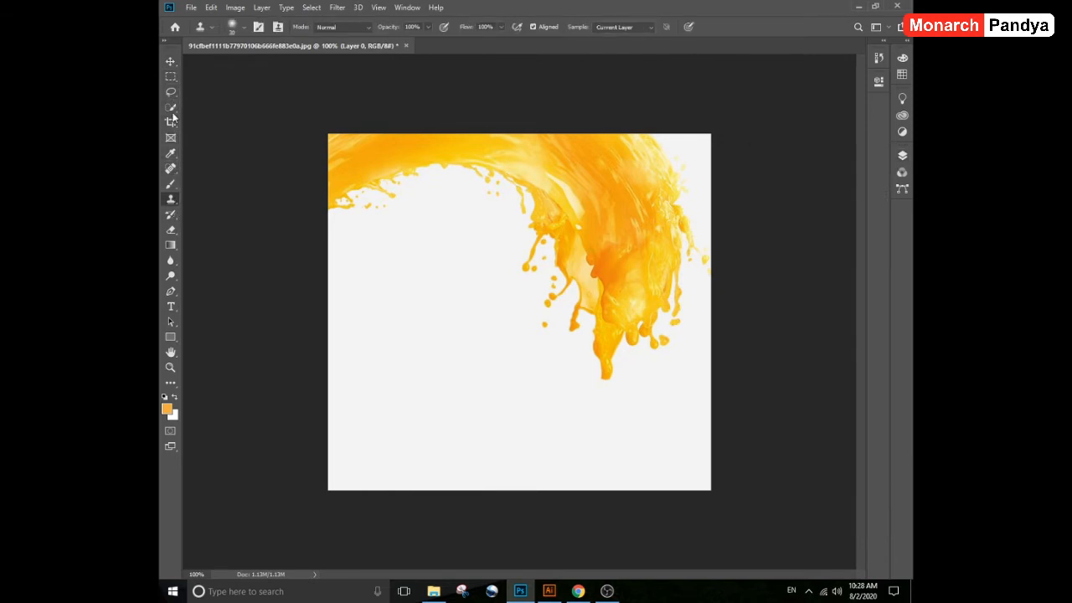
click(213, 117)
click(427, 340)
key(Delete)
key(ctrl+d)
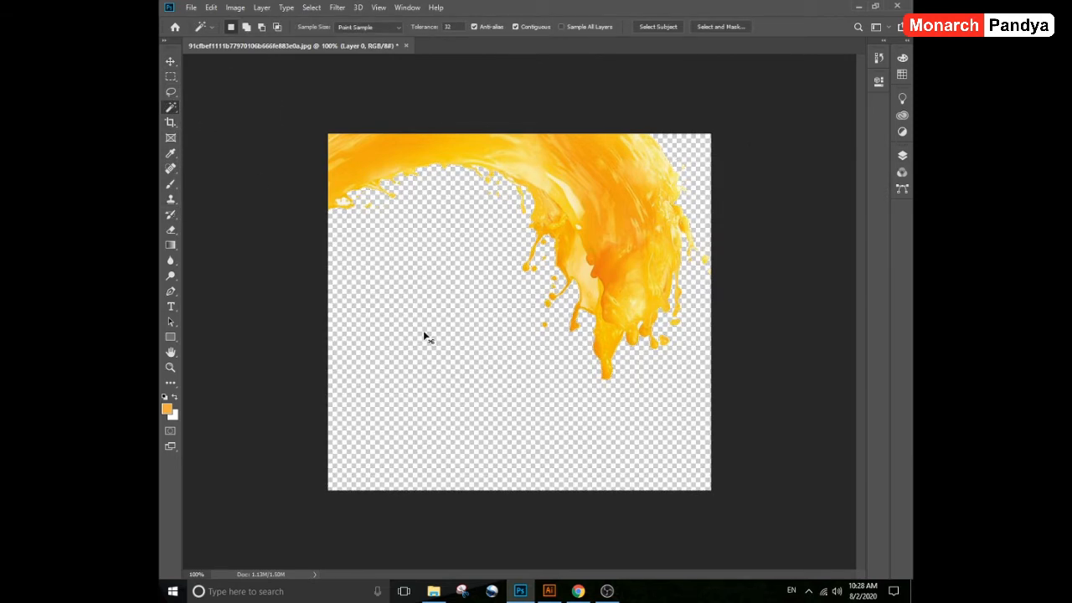
Save the cut-out juice splash as a PNG in the Images folder and close the document without saving its changes.
key(v)
key(alt+f)
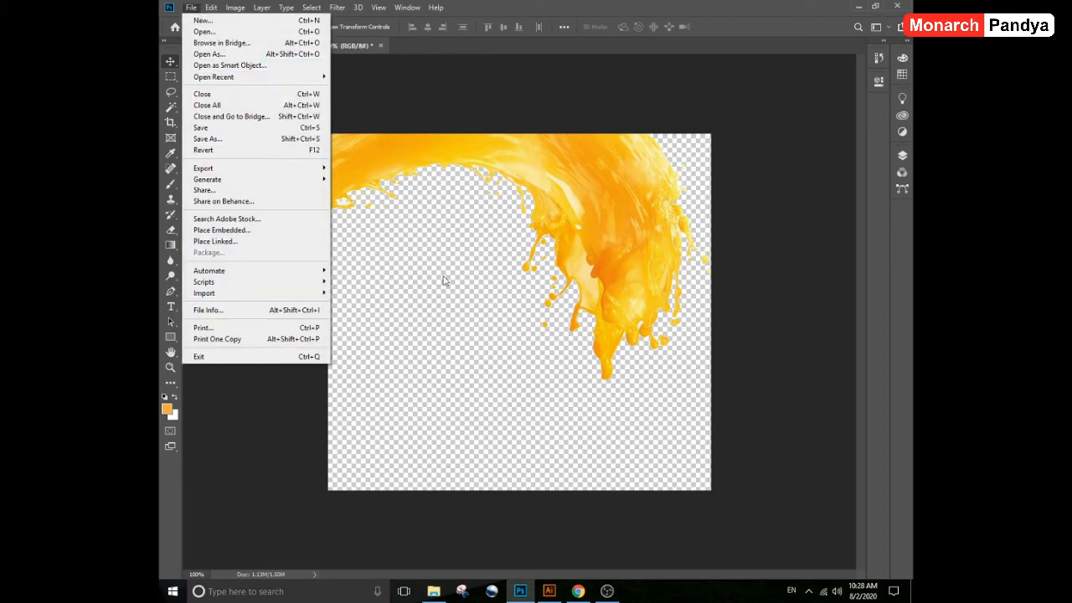
key(a)
click(339, 256)
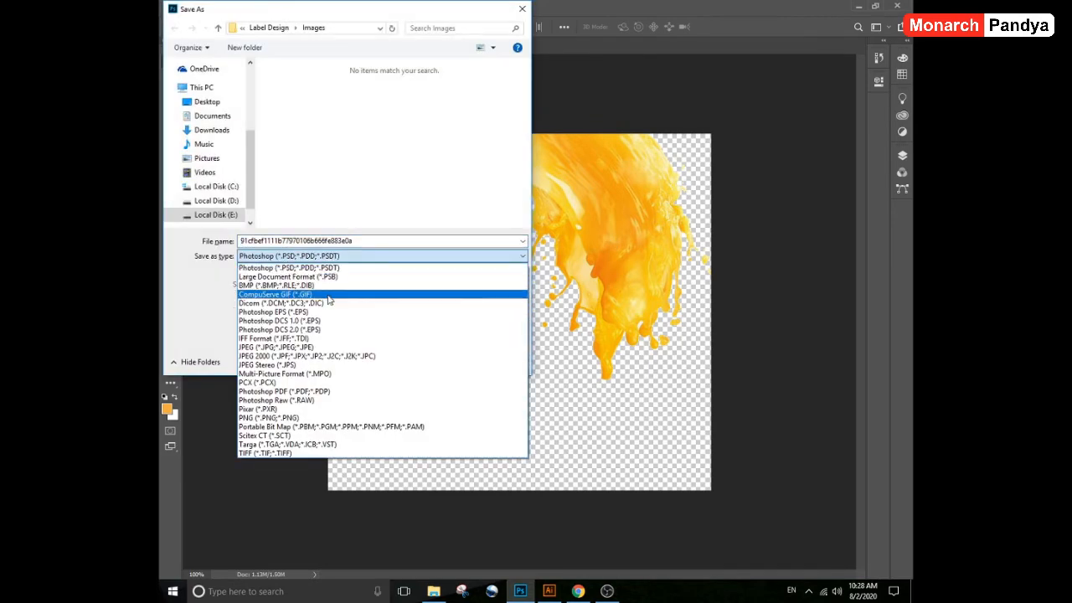
click(310, 422)
click(440, 363)
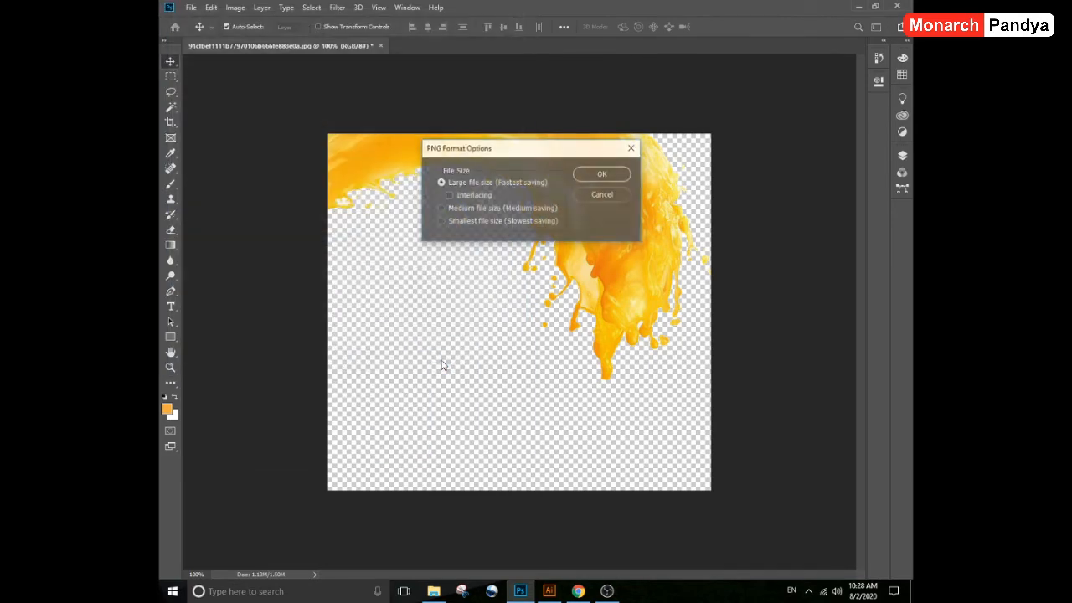
click(602, 176)
click(381, 46)
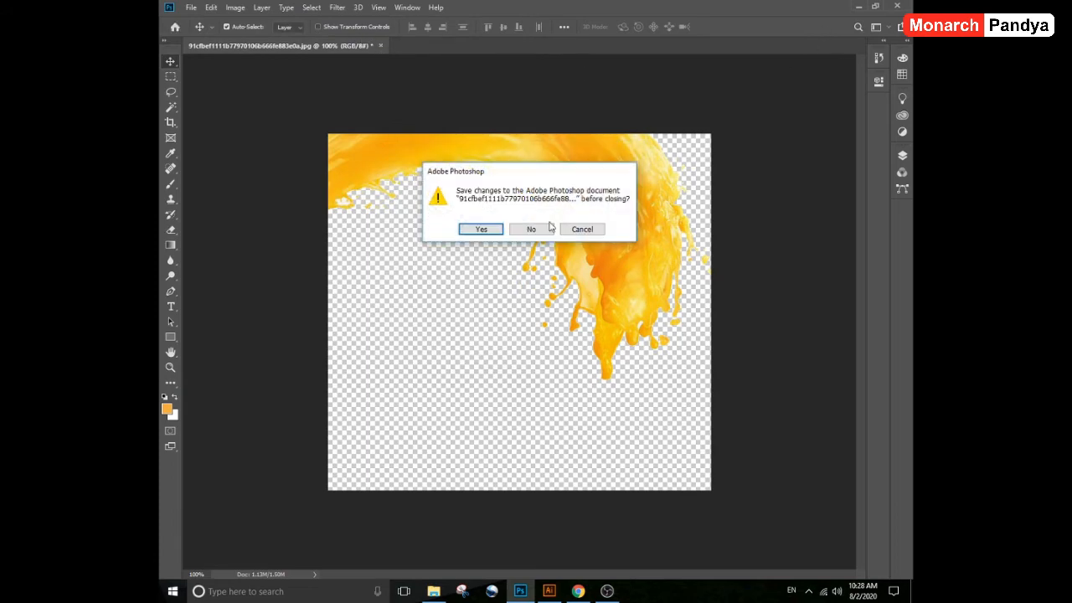
click(525, 227)
Switch to Illustrator with the splash PNG placed and rotate it 180° over the label's lower part.
click(858, 6)
drag(481, 216, 523, 356)
key(alt+Tab)
key(Tab)
drag(642, 468, 459, 222)
scroll(513, 336, up, 1)
scroll(486, 336, down, 1)
Reflect the juice splash across the vertical axis.
right_click(456, 336)
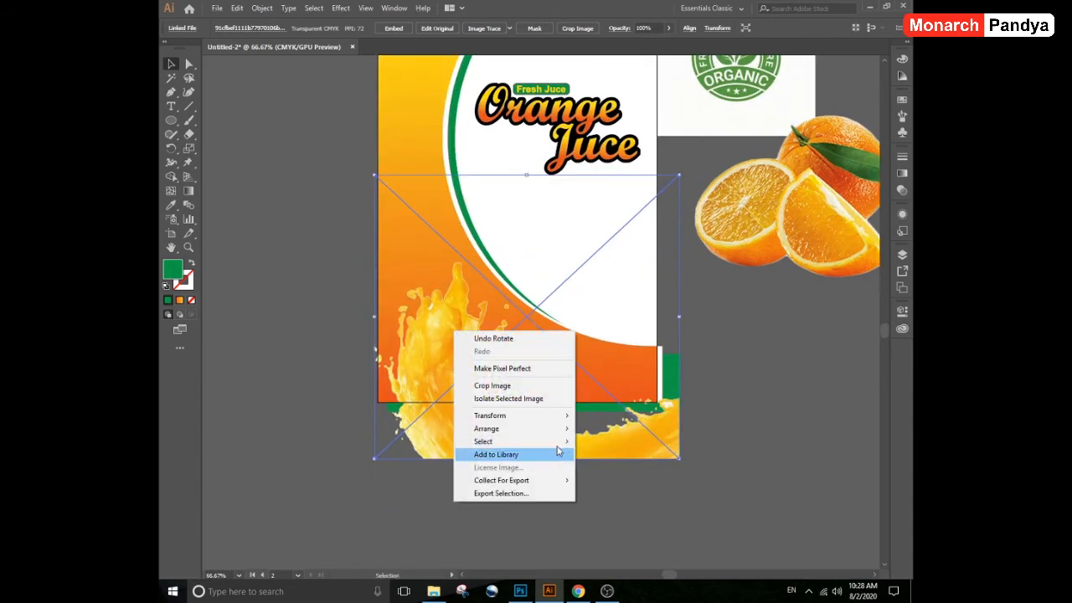
mouse_move(552, 416)
click(624, 458)
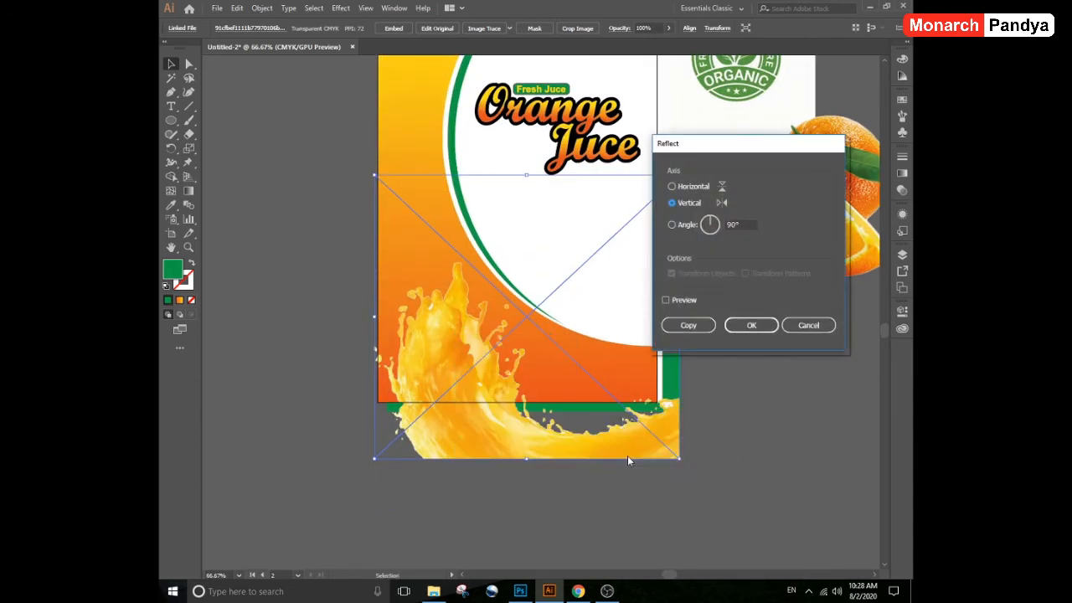
click(762, 330)
click(757, 371)
drag(731, 421, 683, 473)
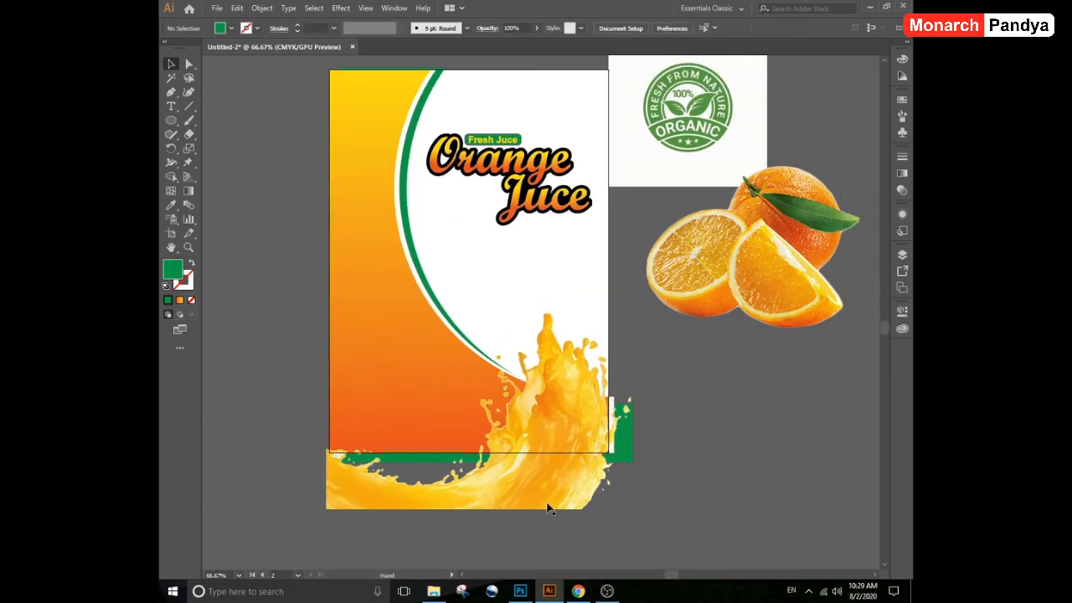
Align the juice splash to the artboard's left and bottom edges, embed it and scale it to about the artboard's width.
drag(547, 505, 589, 418)
click(359, 438)
click(494, 402)
click(689, 28)
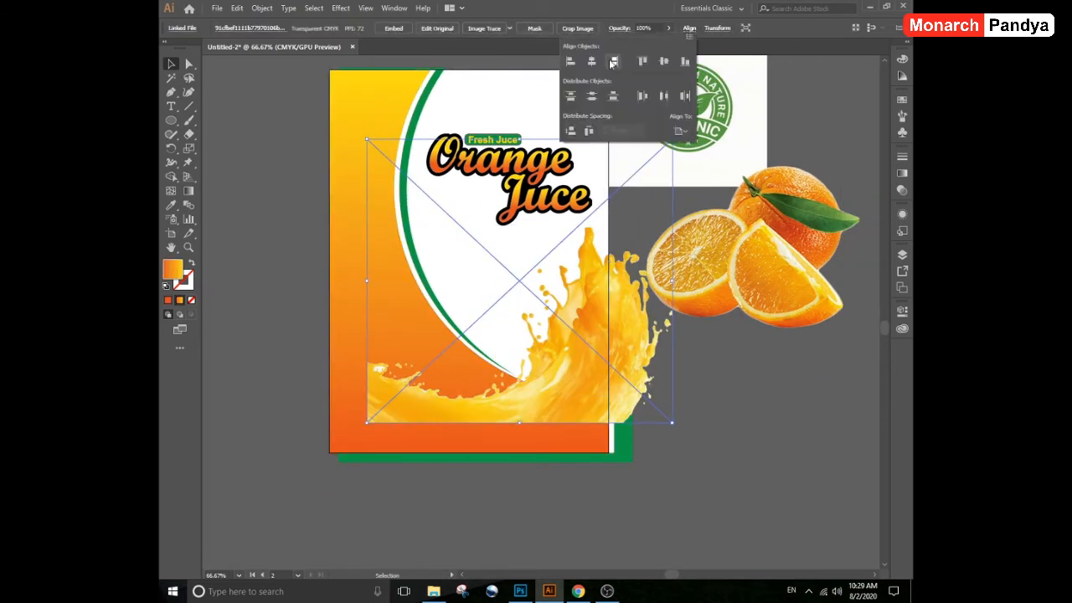
click(570, 57)
click(682, 58)
click(393, 27)
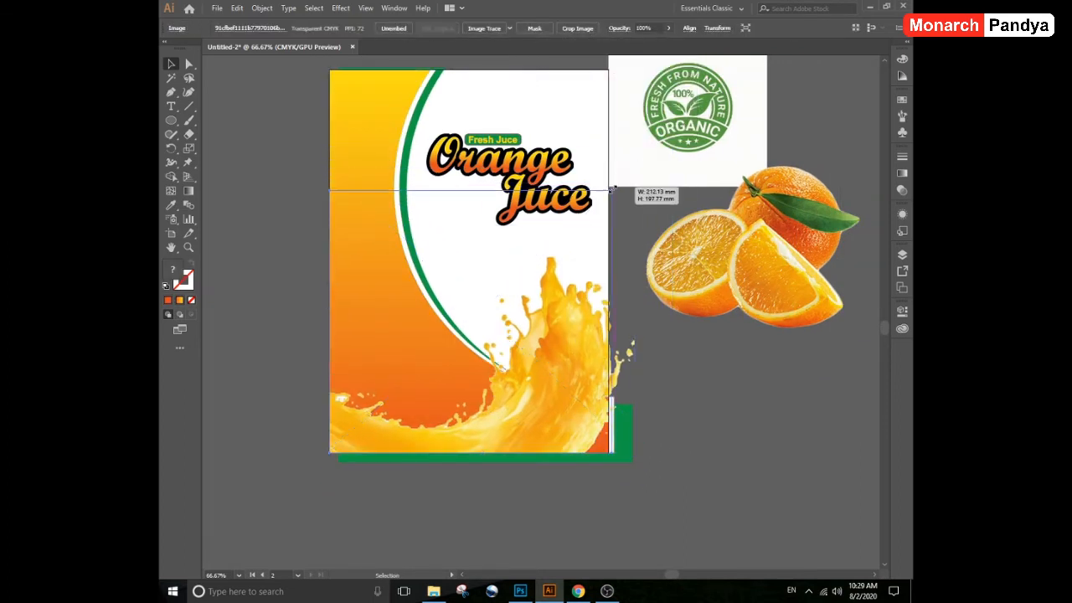
Move the oranges picture in front of the juice splash on the label's lower part and embed it.
click(763, 292)
drag(762, 292, 461, 381)
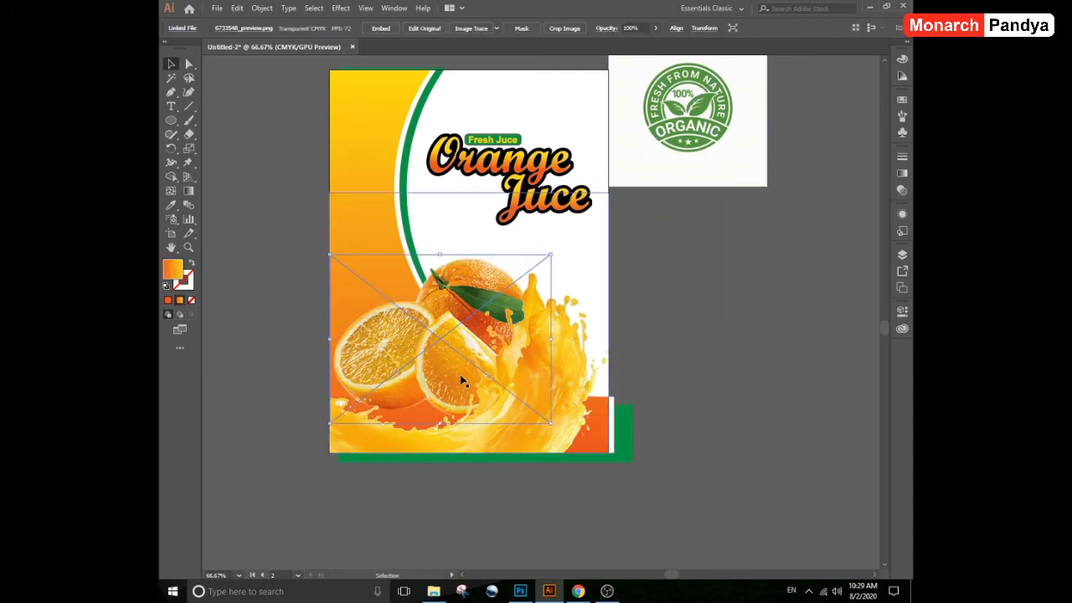
key(ctrl+shift+])
right_click(466, 274)
click(444, 154)
click(382, 29)
Reflect the oranges picture across the vertical axis.
right_click(487, 289)
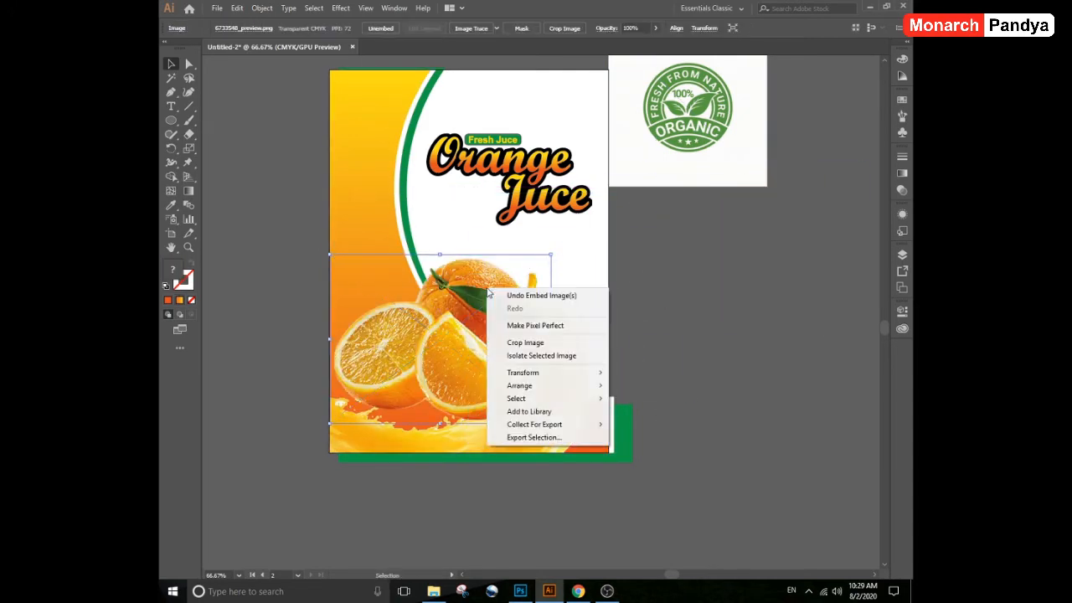
mouse_move(550, 372)
click(639, 414)
click(749, 323)
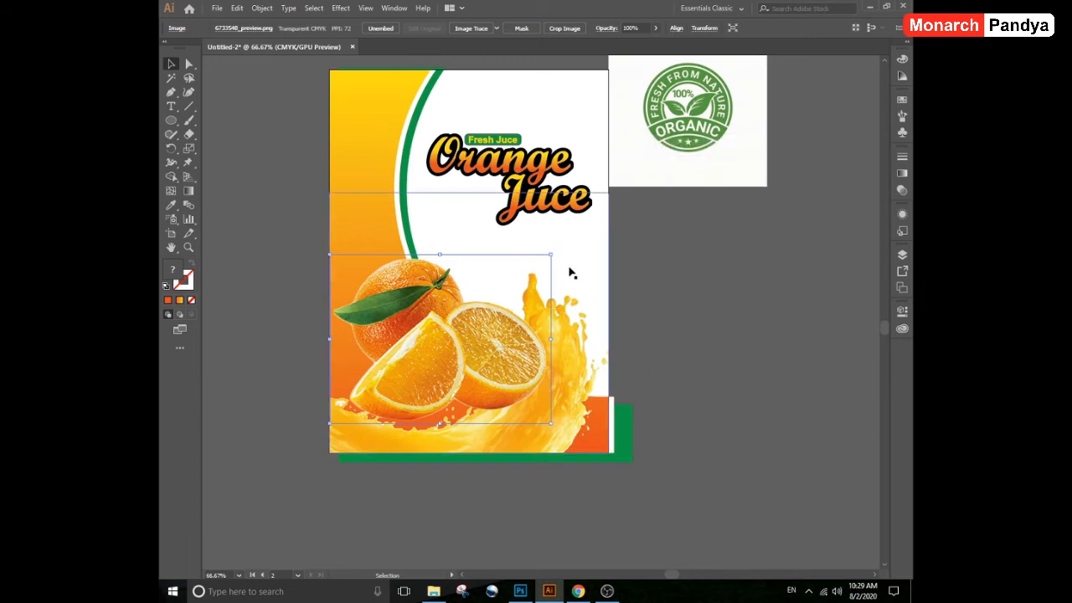
Enlarge the oranges picture slightly and nudge it down and to the right over the juice splash.
drag(551, 255, 576, 236)
key(shift+Down)
key(shift+Down)
key(shift+Down)
key(shift+Down)
key(shift+Right)
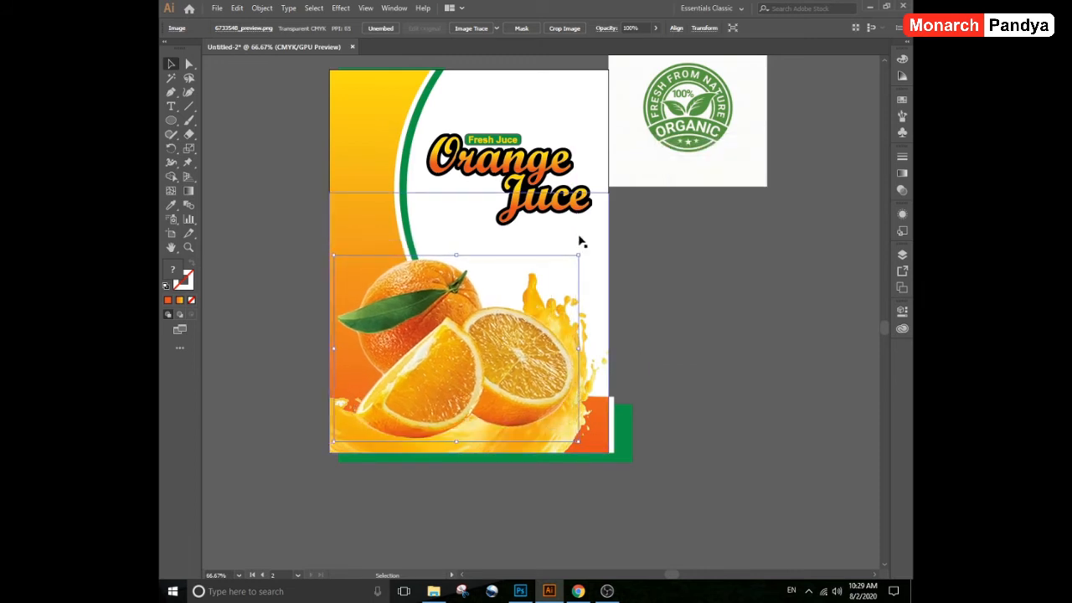
key(Down)
key(Down)
key(Down)
key(Down)
key(Right)
key(Right)
key(Right)
key(Right)
key(Right)
key(Right)
key(Right)
Try enlarging the oranges picture further.
click(578, 241)
click(530, 287)
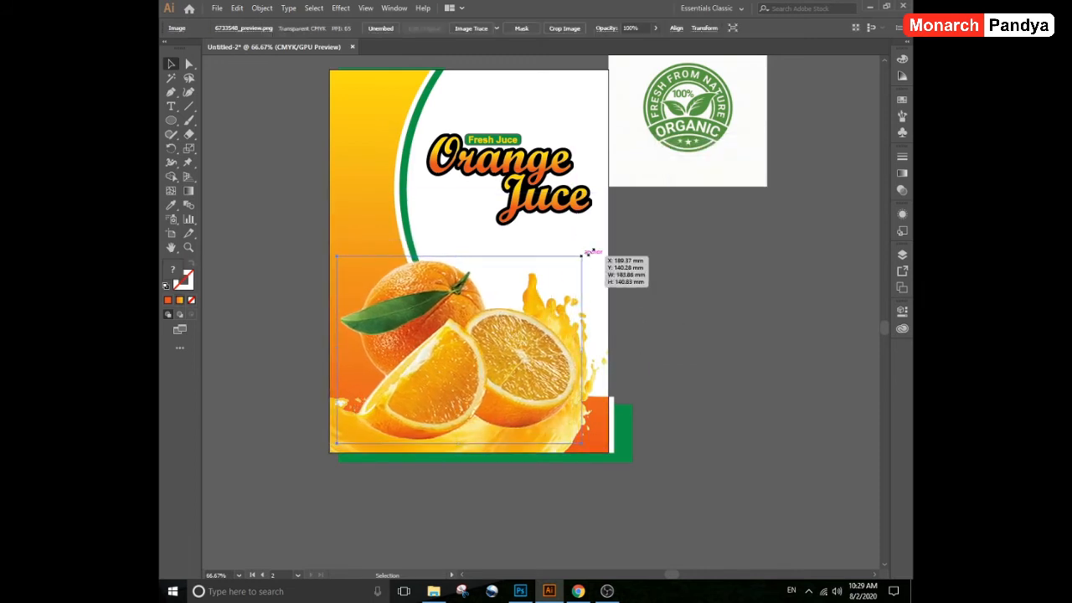
drag(591, 252, 625, 235)
key(ctrl+z)
click(635, 278)
Enlarge the juice splash beyond the artboard's width and shift it left so it overhangs both side edges.
click(572, 449)
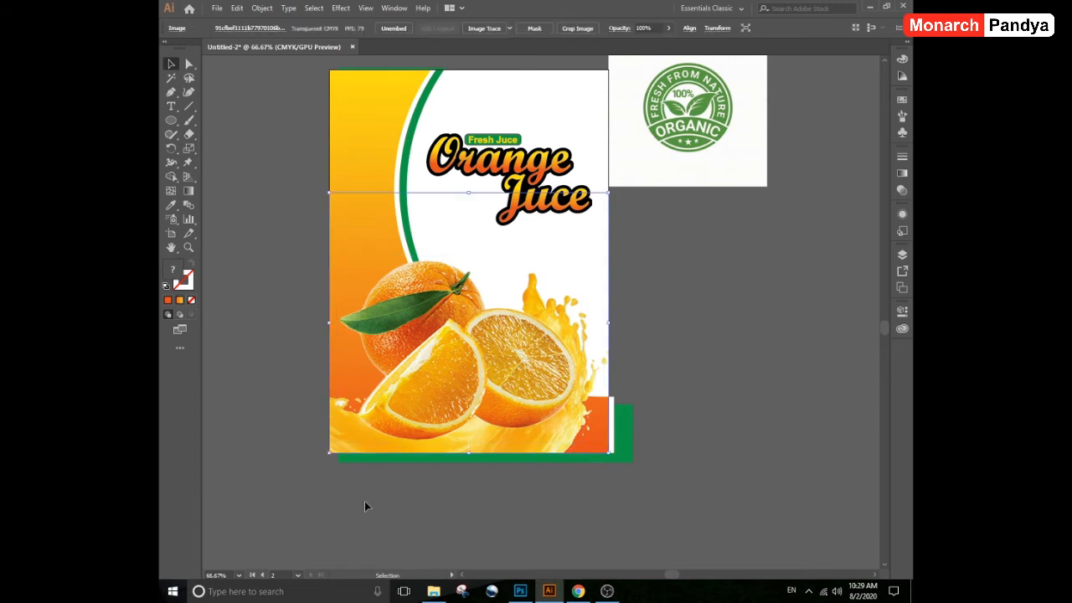
click(364, 506)
click(333, 449)
drag(609, 192, 662, 162)
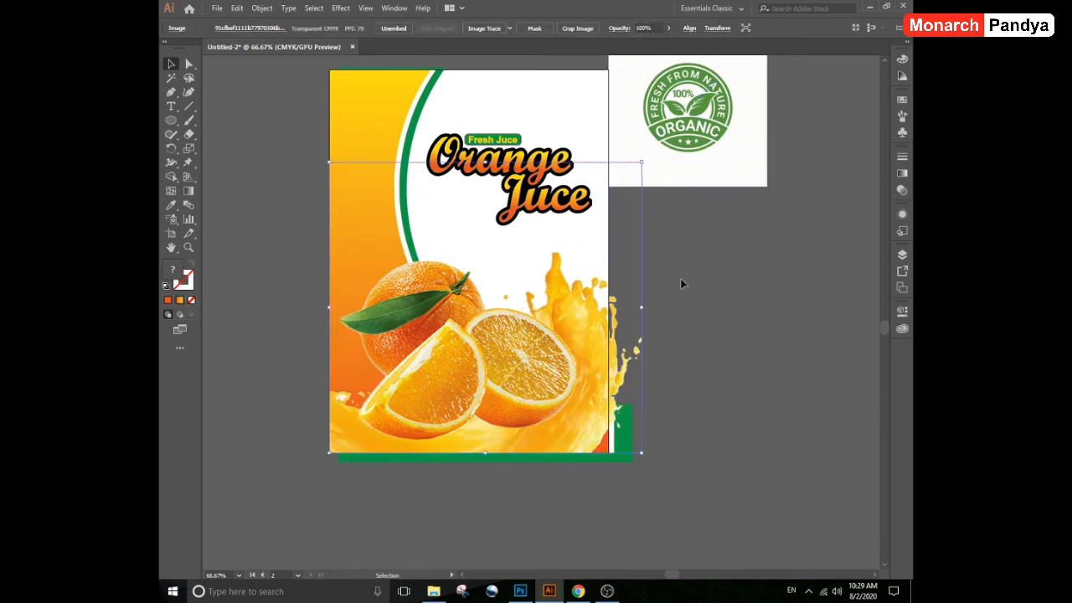
key(shift+Left)
key(shift+Left)
key(shift+Left)
key(shift+Left)
key(shift+Left)
key(shift+Left)
key(shift+Left)
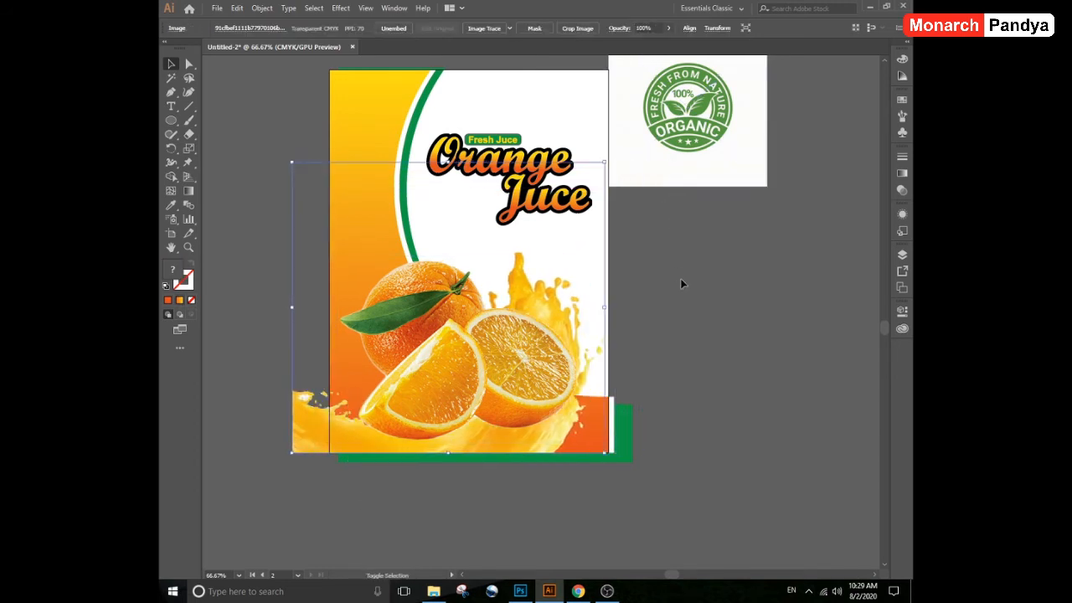
key(shift+Right)
key(shift+Right)
key(shift+Right)
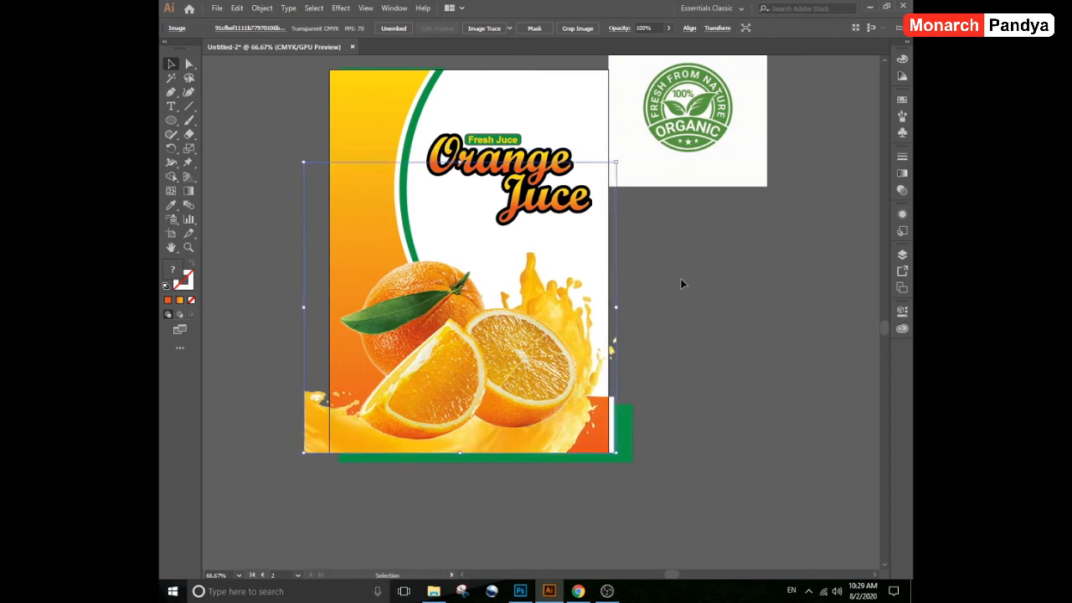
Place a smaller organic badge in the label's upper right corner and move the Orange Juce logo down below it.
click(533, 342)
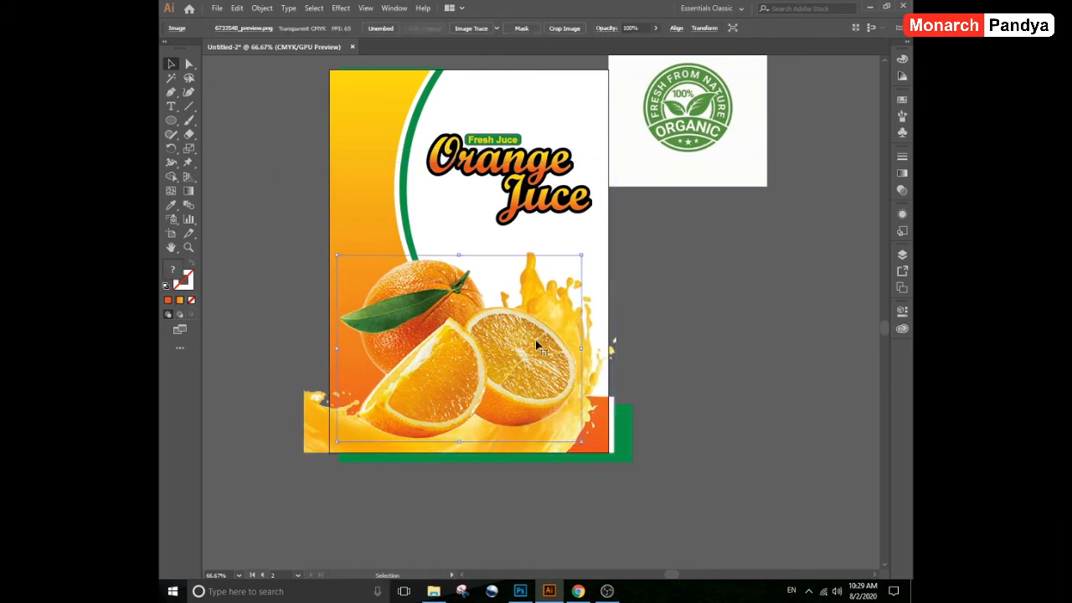
click(731, 361)
scroll(662, 308, up, 3)
drag(742, 204, 729, 257)
drag(718, 270, 612, 203)
click(510, 221)
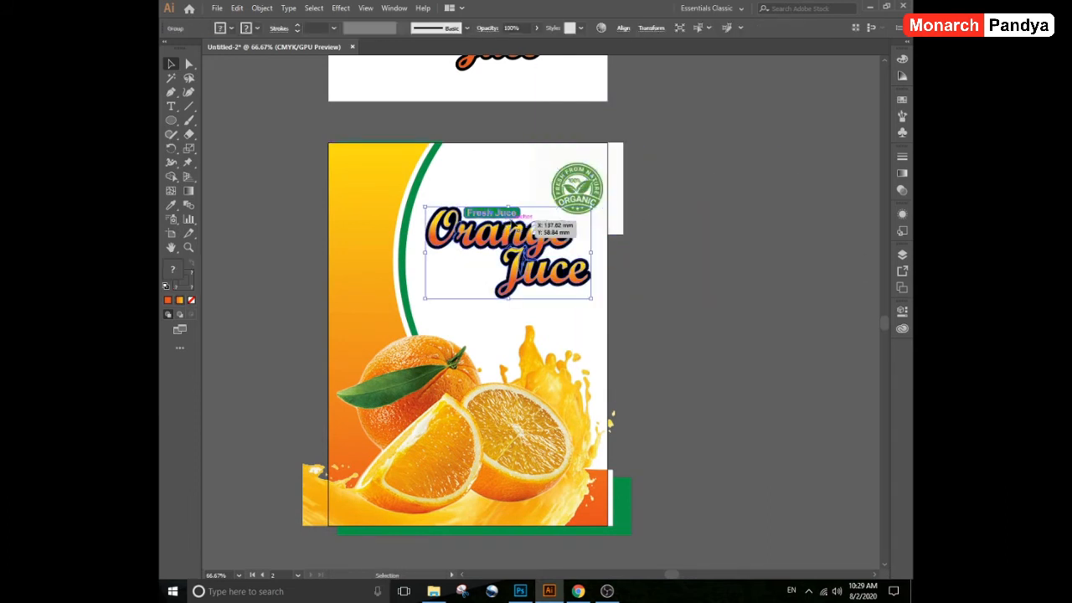
drag(521, 255, 520, 282)
Enlarge the organic badge slightly above the logo and embed it in the document.
click(554, 196)
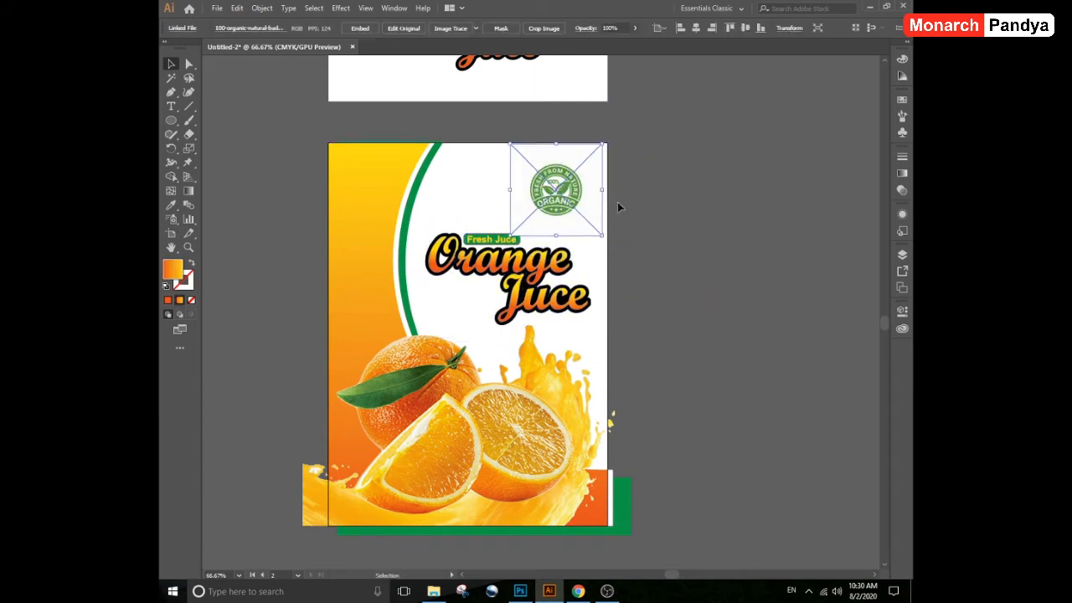
drag(602, 145, 621, 128)
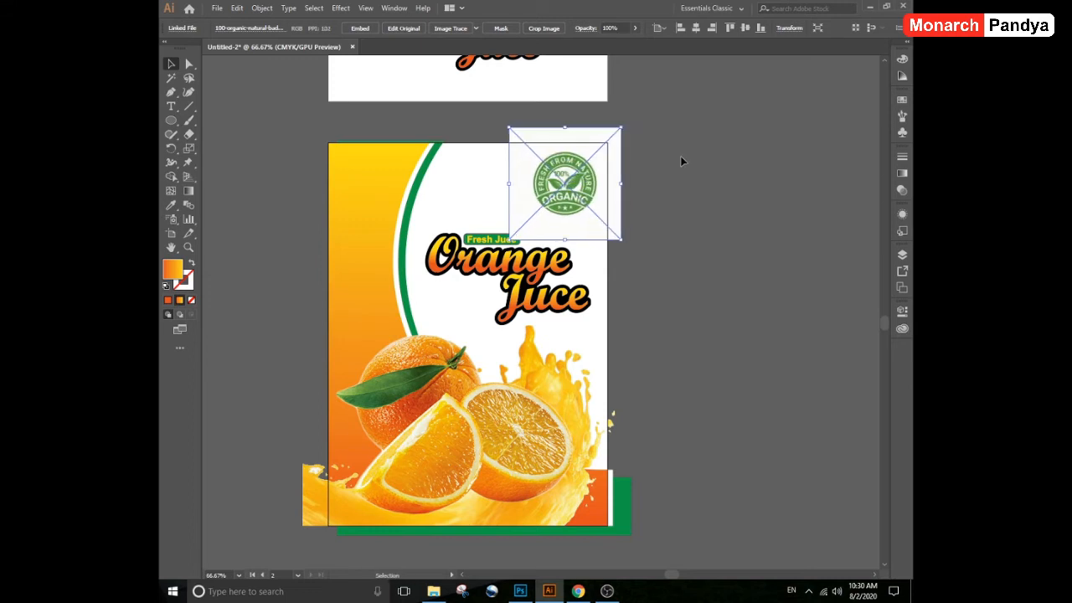
key(a)
click(366, 27)
click(666, 316)
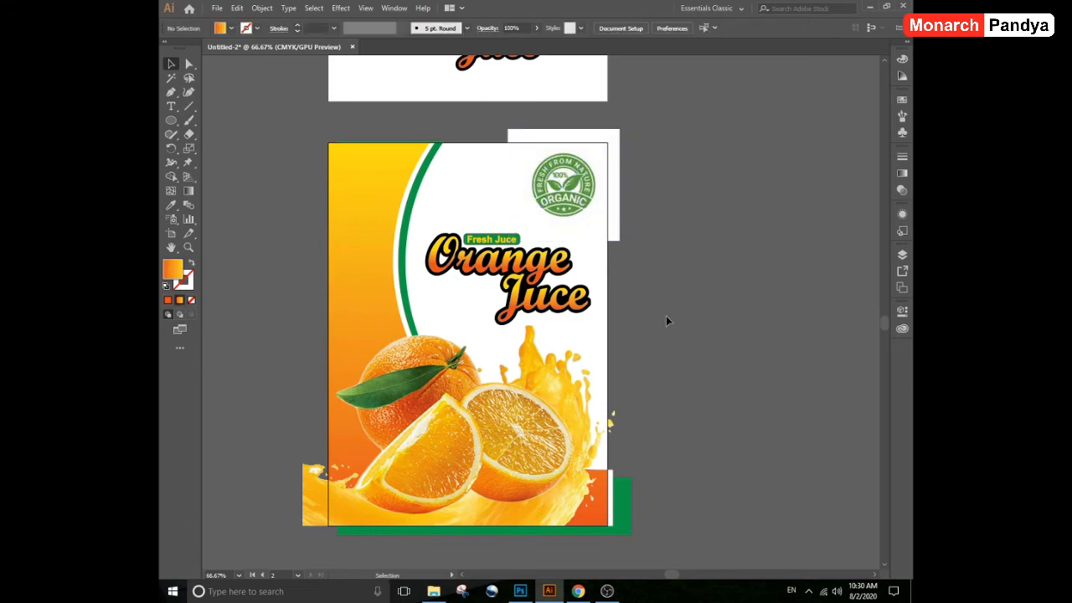
Add the text "NET WT" in Arial Bold beside the artboard, enlarged to about 40 pt.
drag(669, 318, 569, 301)
scroll(536, 251, up, 1)
key(t)
click(574, 276)
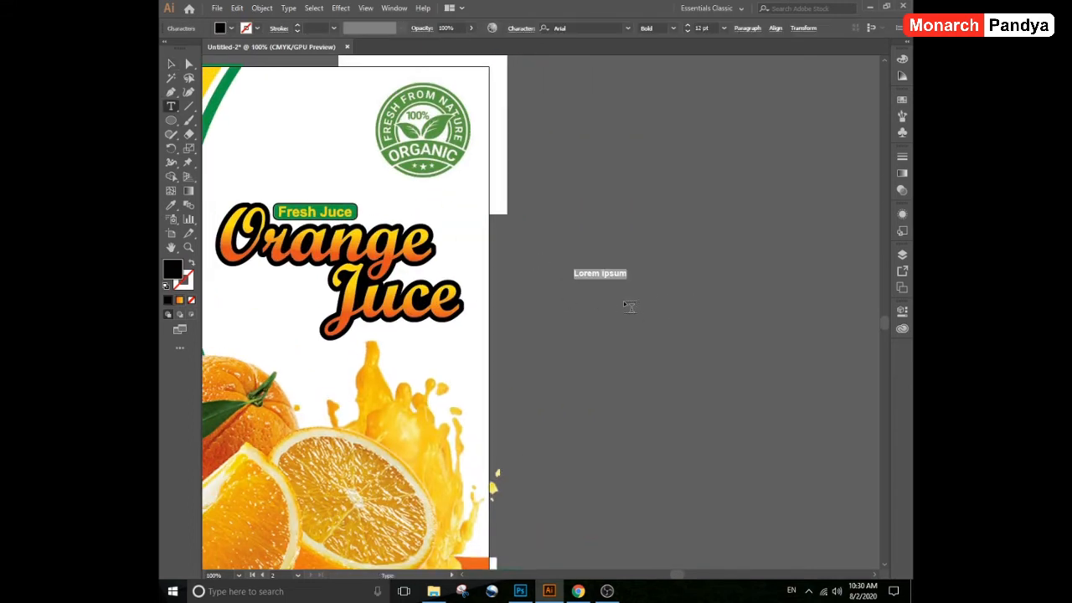
text(NET WT)
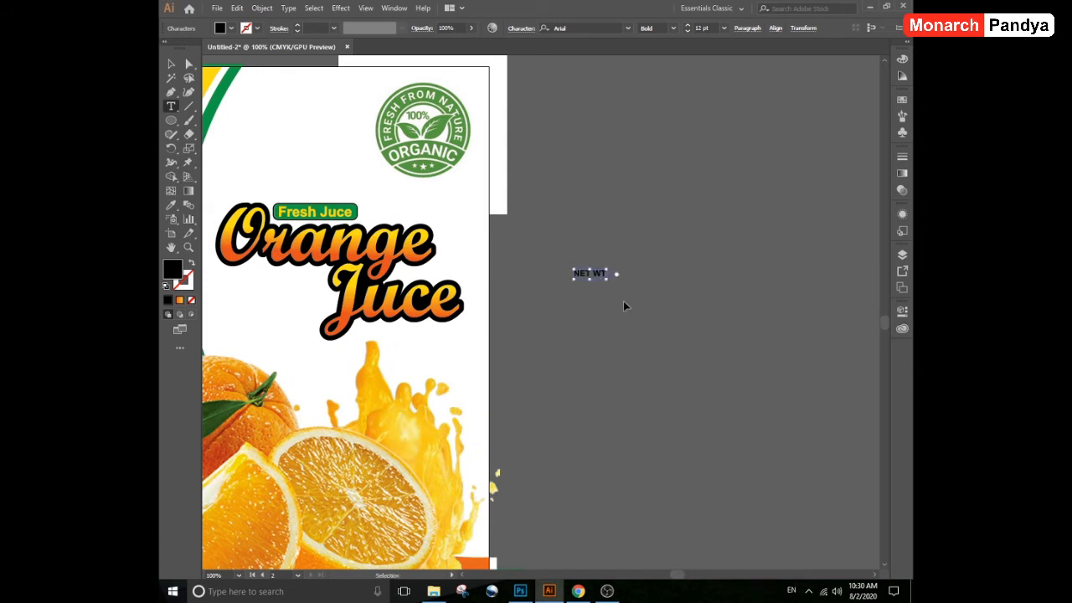
drag(655, 348, 645, 340)
Change the text copy below "NET WT" to "250" and enlarge it to about the same width, directly underneath.
triple_click(643, 336)
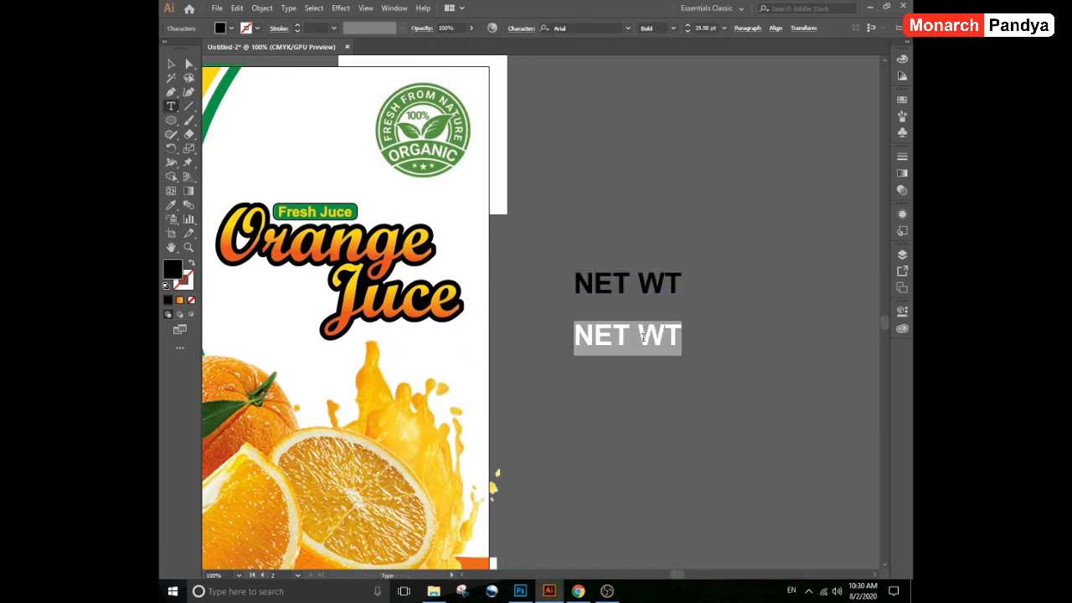
text(250)
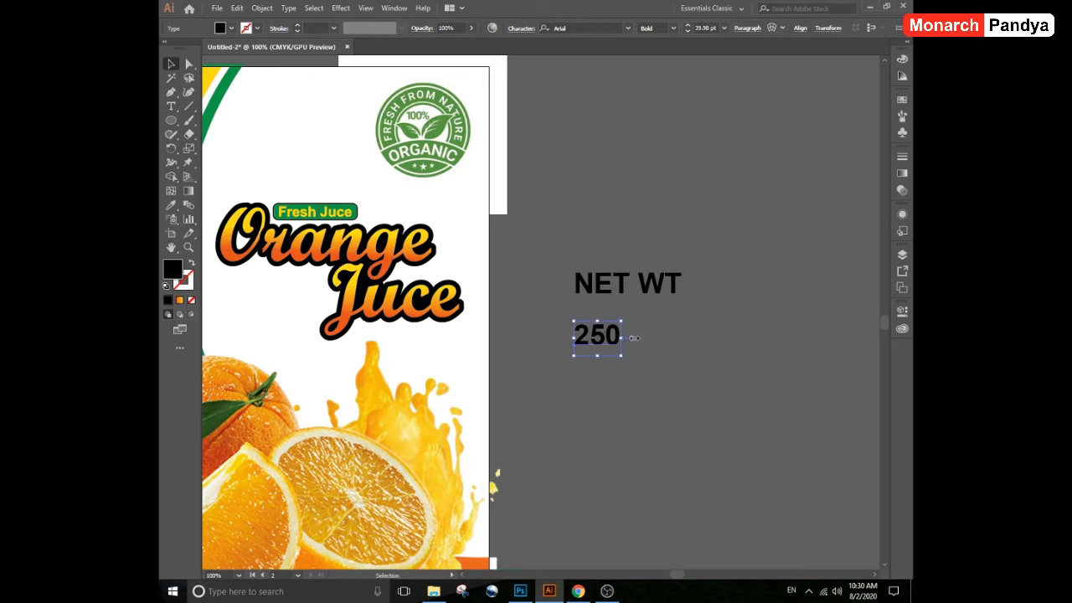
drag(633, 337, 682, 344)
Duplicate "NET WT" below "250", change the copy to "ml" and nudge it up close under the number.
drag(674, 290, 675, 372)
triple_click(670, 368)
text(ml)
click(663, 375)
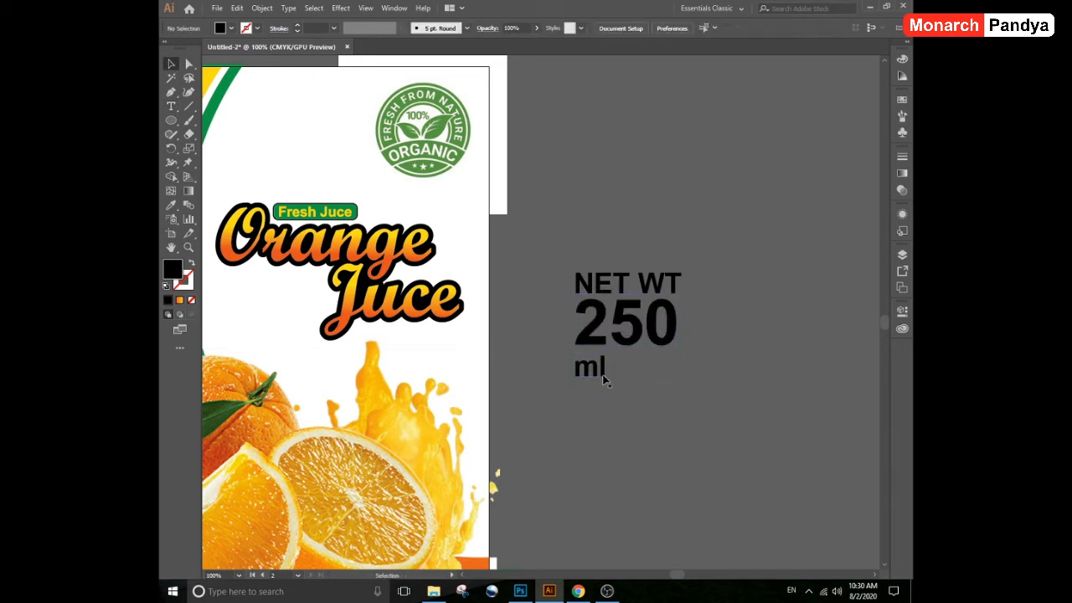
click(602, 373)
key(Up)
key(Up)
key(Up)
key(Up)
key(Right)
click(652, 410)
click(645, 341)
click(737, 338)
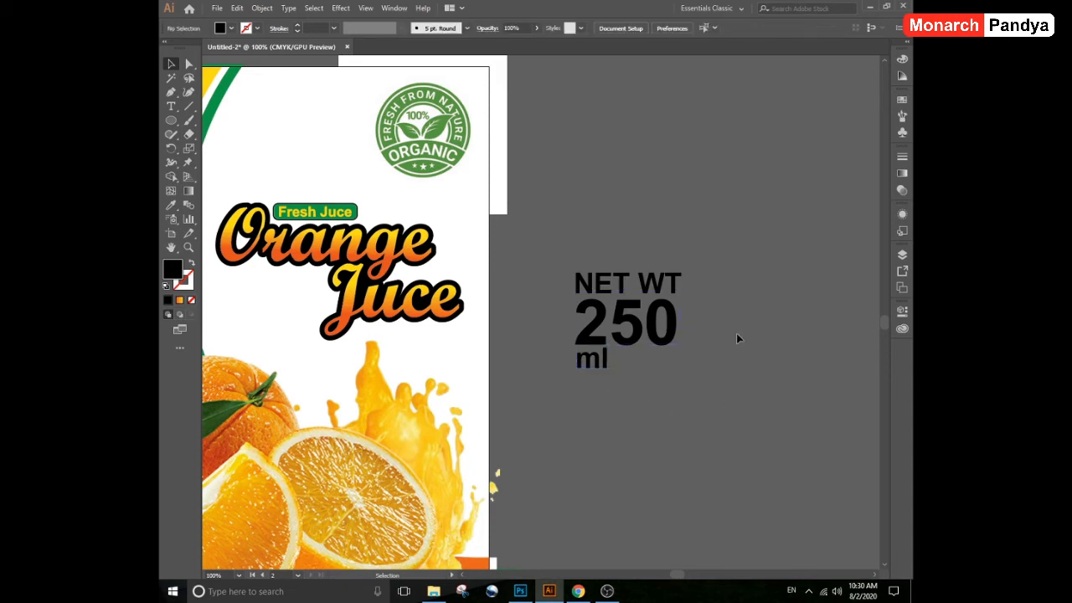
Draw a rounded rectangle that covers the three lines of net weight text with a small margin.
drag(172, 121, 226, 130)
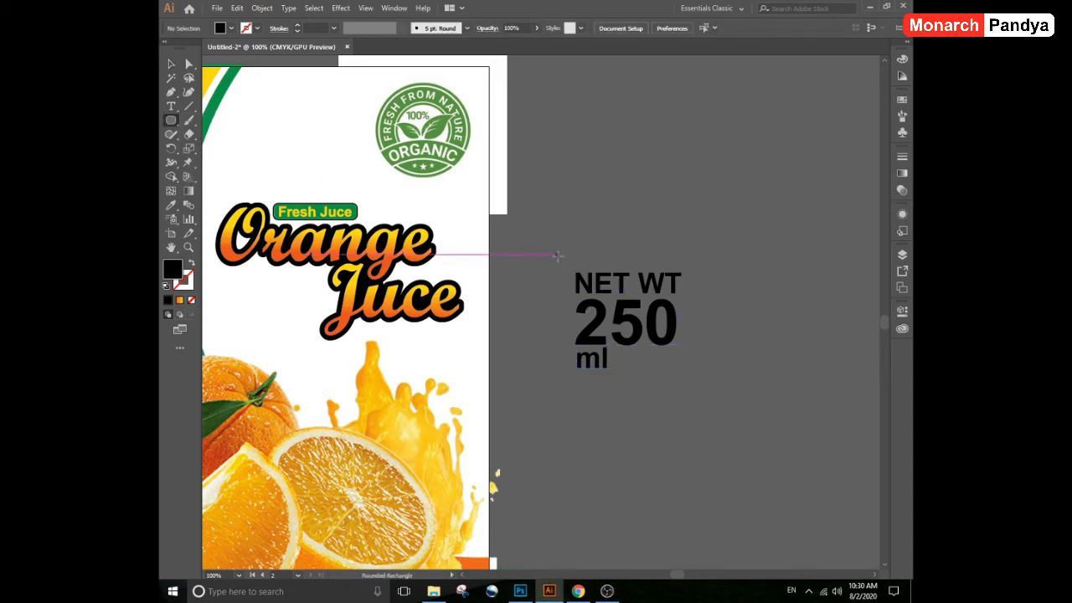
drag(565, 264, 694, 375)
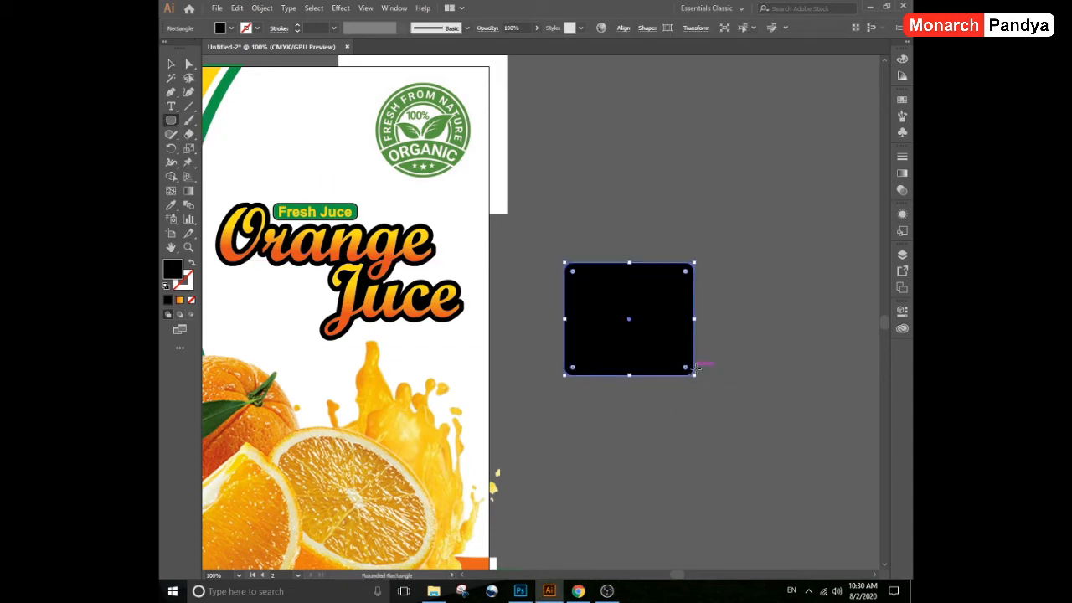
scroll(516, 303, up, 3)
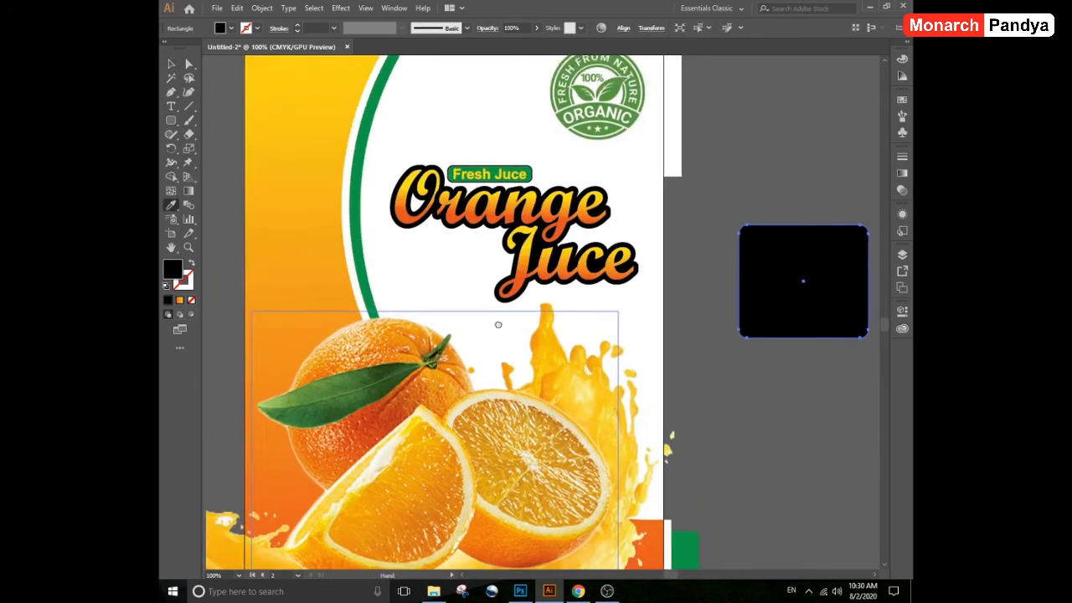
Fill the rounded rectangle with the green of the label's curve, send it behind the text and select the whole net weight block.
key(i)
click(338, 195)
scroll(686, 304, right, 2)
scroll(686, 304, up, 1)
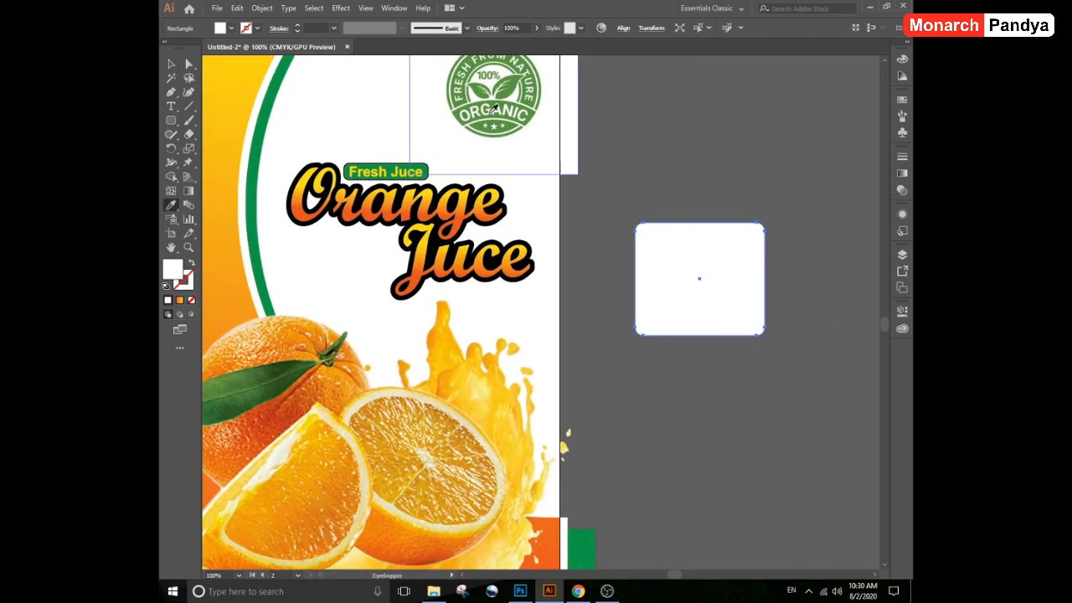
click(272, 118)
key(ctrl+shift+[)
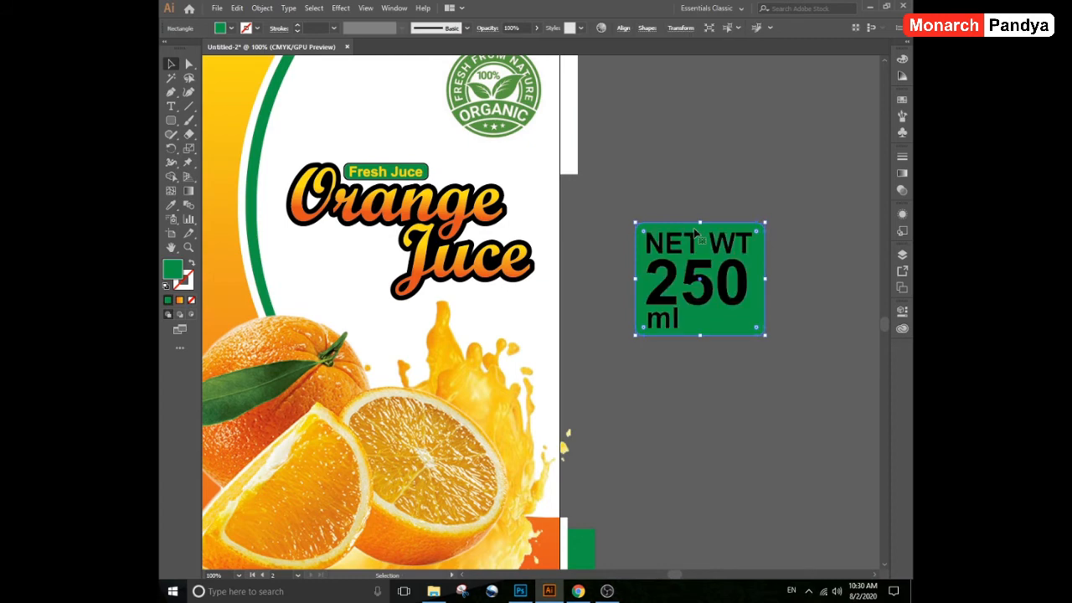
drag(631, 201, 789, 350)
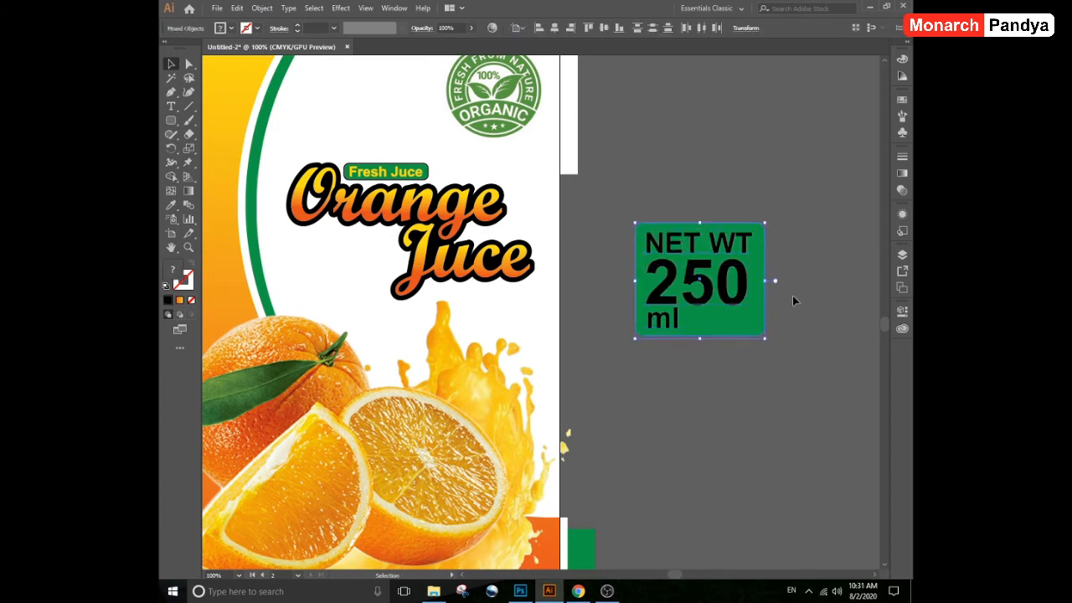
Group the net weight block, shrink it to about half size and place it in the label's upper-left corner on the yellow area.
key(ctrl+g)
drag(765, 282, 348, 154)
click(271, 185)
drag(489, 299, 481, 280)
Recolour the "NET WT", "250" and "ml" texts inside the net weight group white and leave the group.
double_click(361, 125)
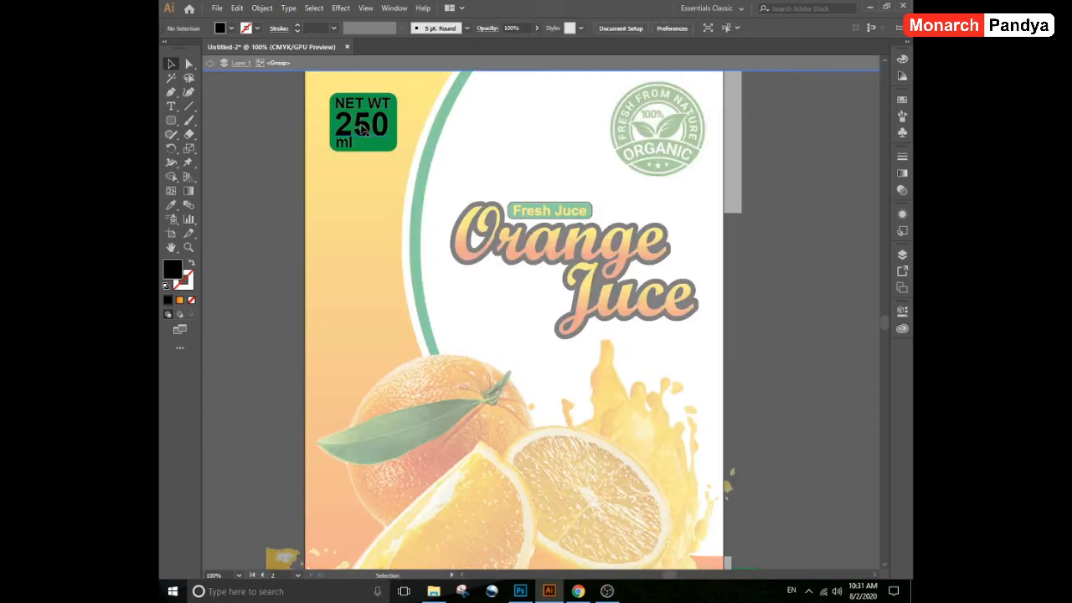
click(361, 124)
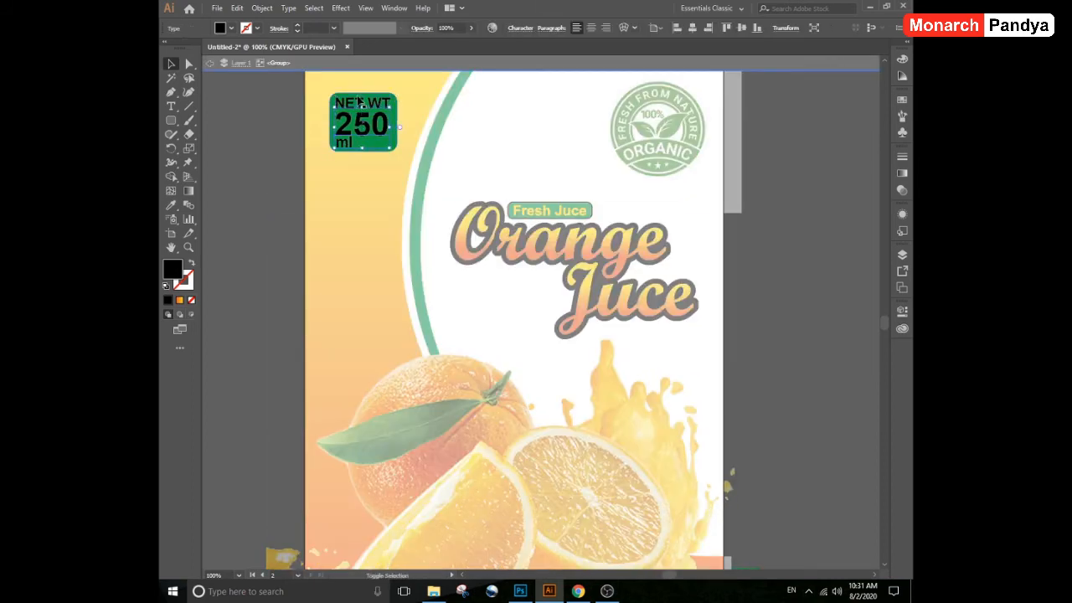
click(231, 28)
click(177, 51)
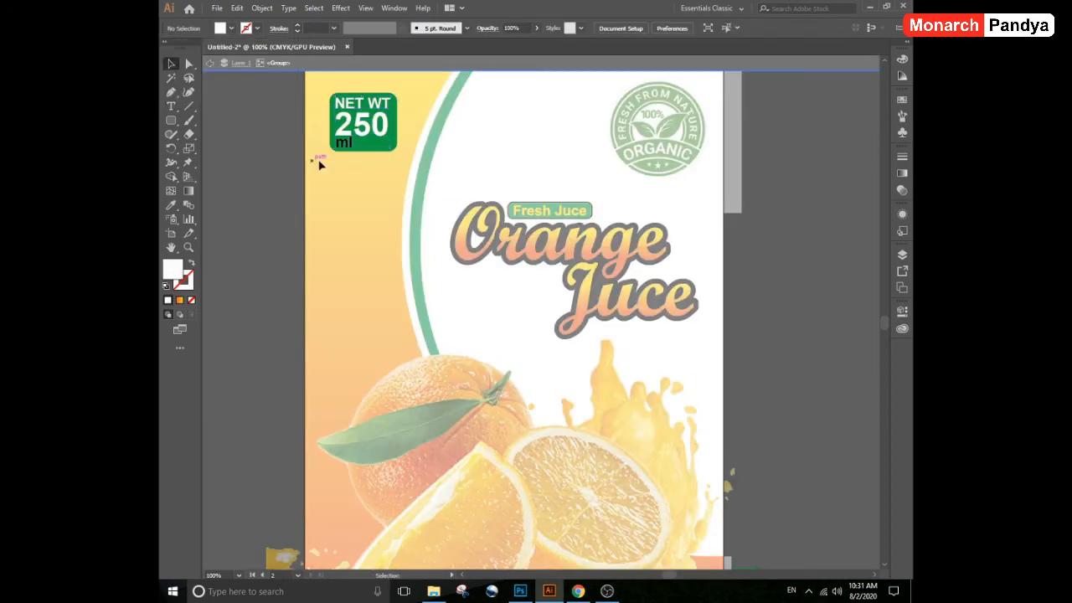
click(231, 28)
click(177, 50)
click(259, 142)
double_click(259, 143)
key(ctrl+minus)
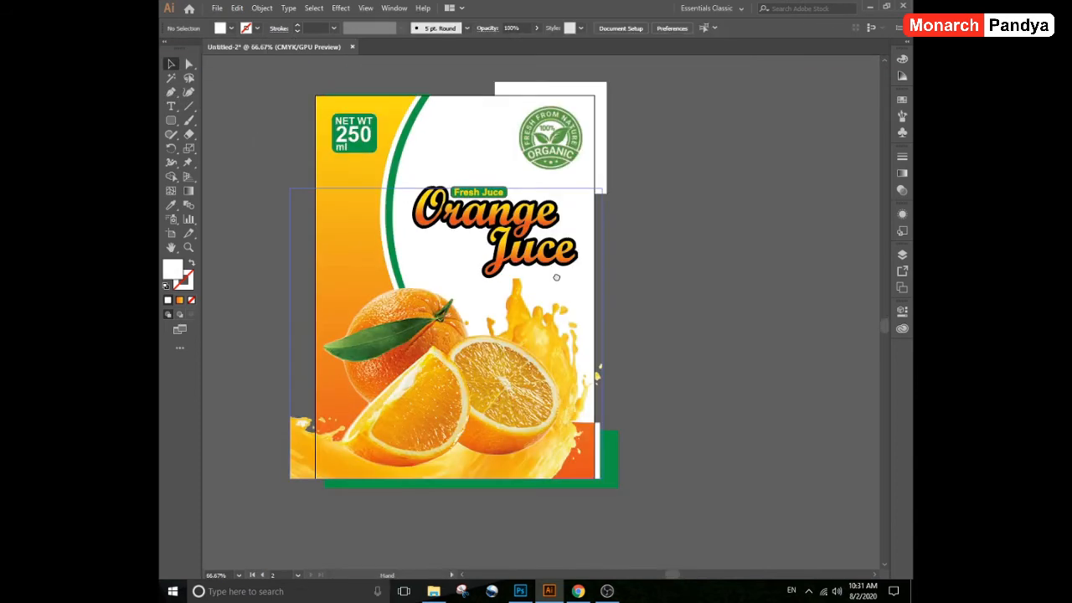
Enlarge the "Orange Juce" logo slightly and move it up, and nudge the oranges image up a little.
click(540, 252)
click(468, 189)
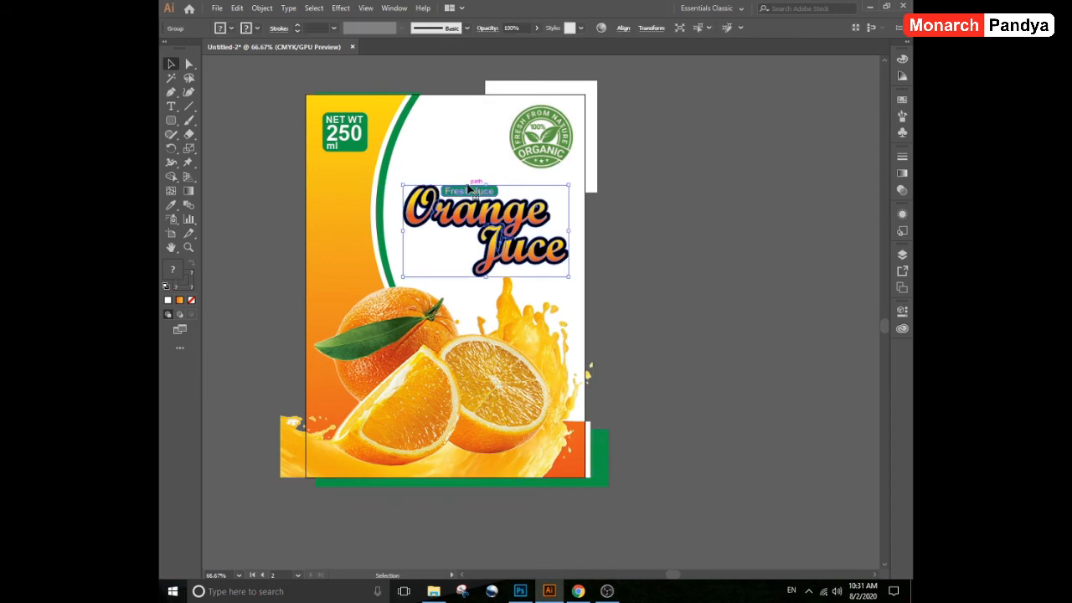
mouse_move(402, 230)
mouse_down()
mouse_move(360, 230)
mouse_move(396, 237)
mouse_up()
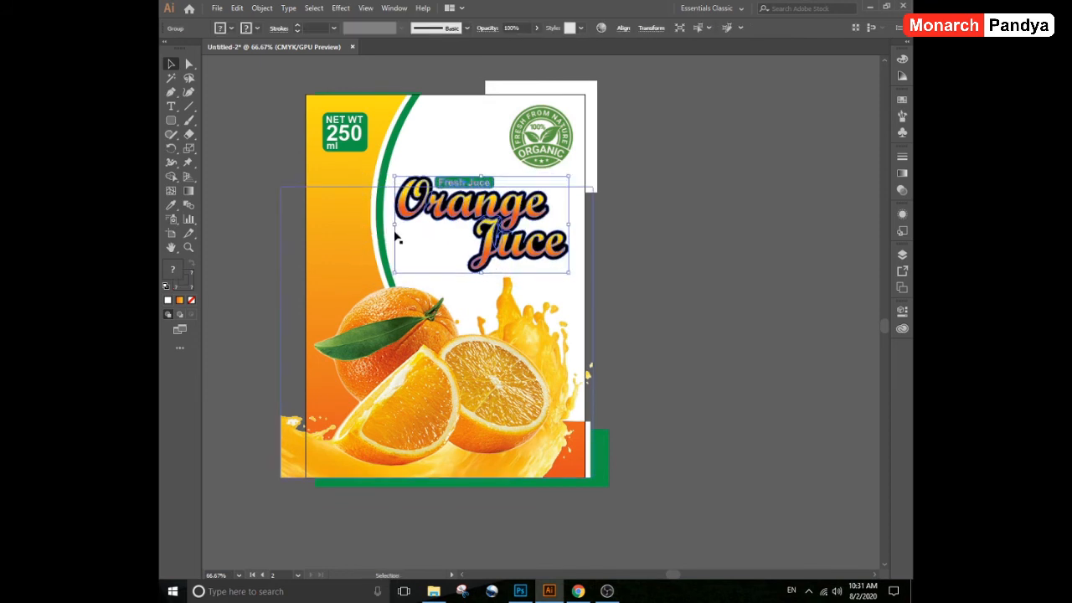
click(504, 361)
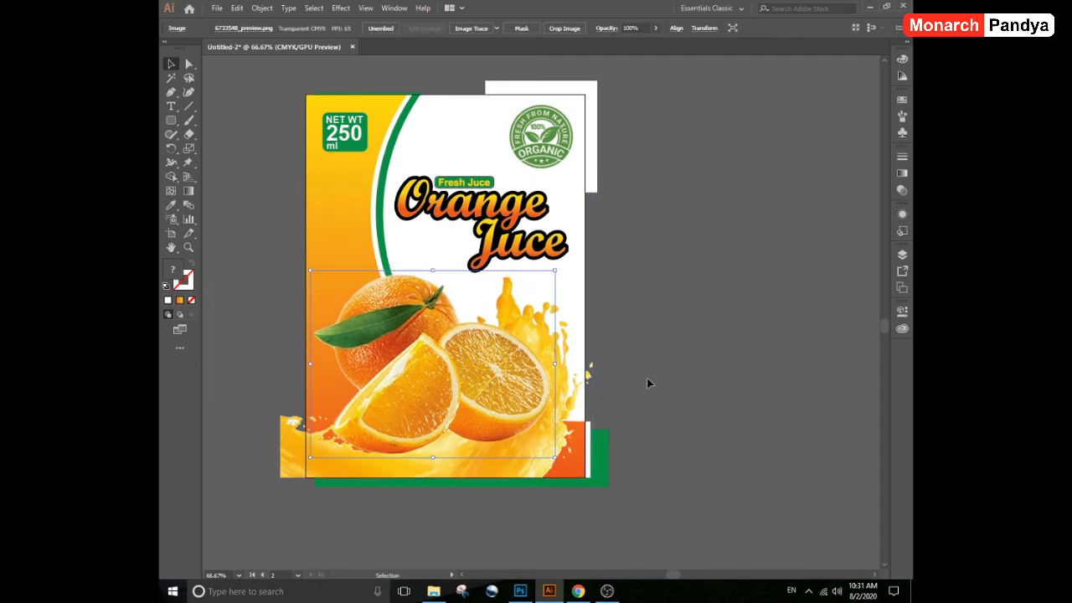
click(665, 244)
drag(635, 267, 642, 301)
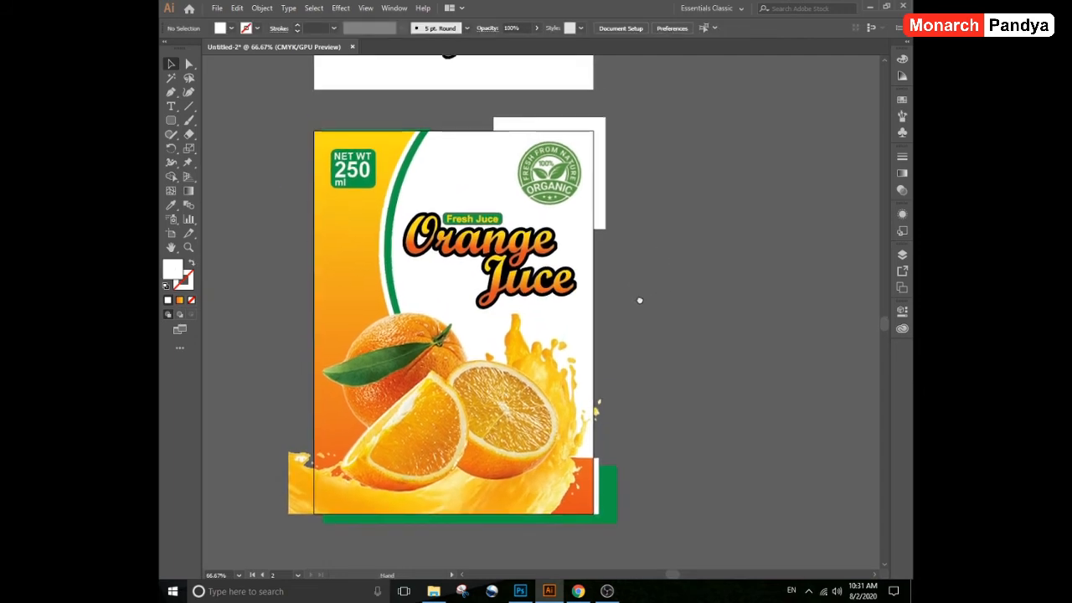
key(ctrl+0)
key(ctrl+minus)
key(ctrl+s)
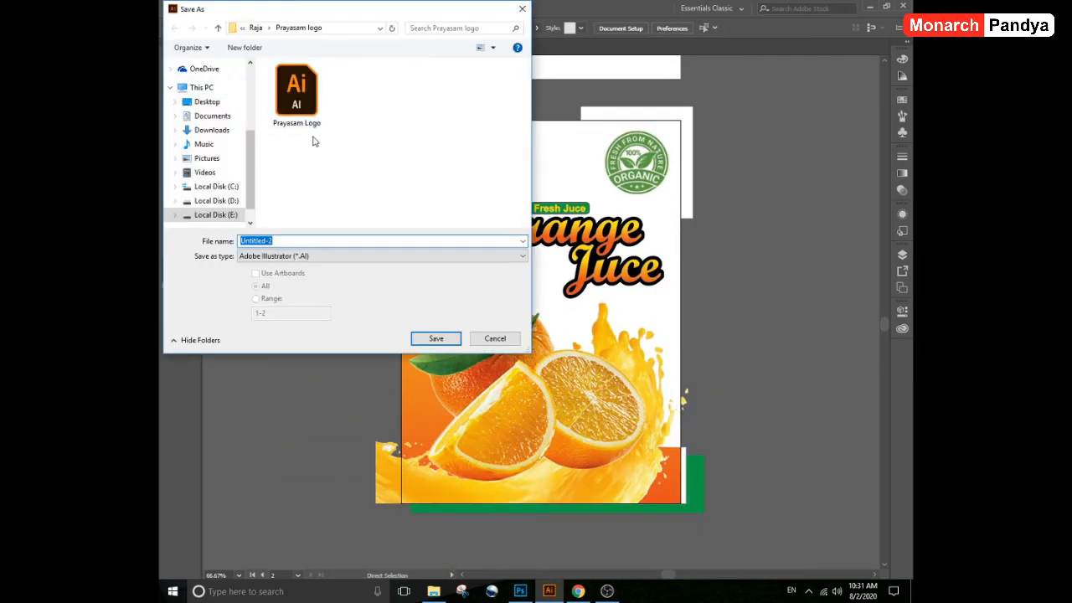
key(Escape)
Start a JPEG export of the label and browse to the Design folder inside Orange Juce > Label Design.
click(217, 8)
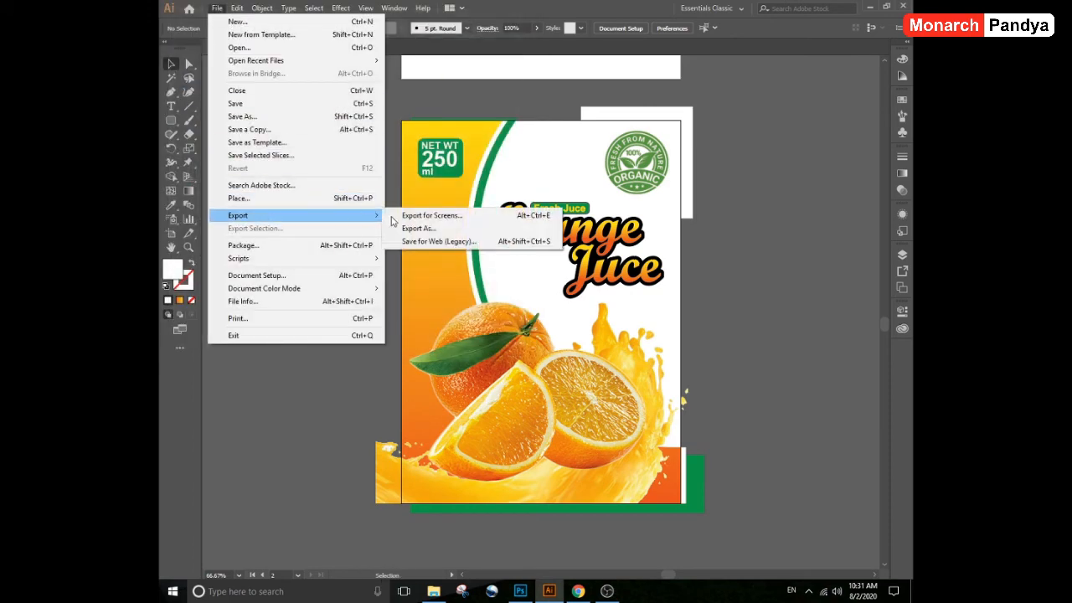
click(415, 228)
click(322, 159)
key(BackSpace)
key(BackSpace)
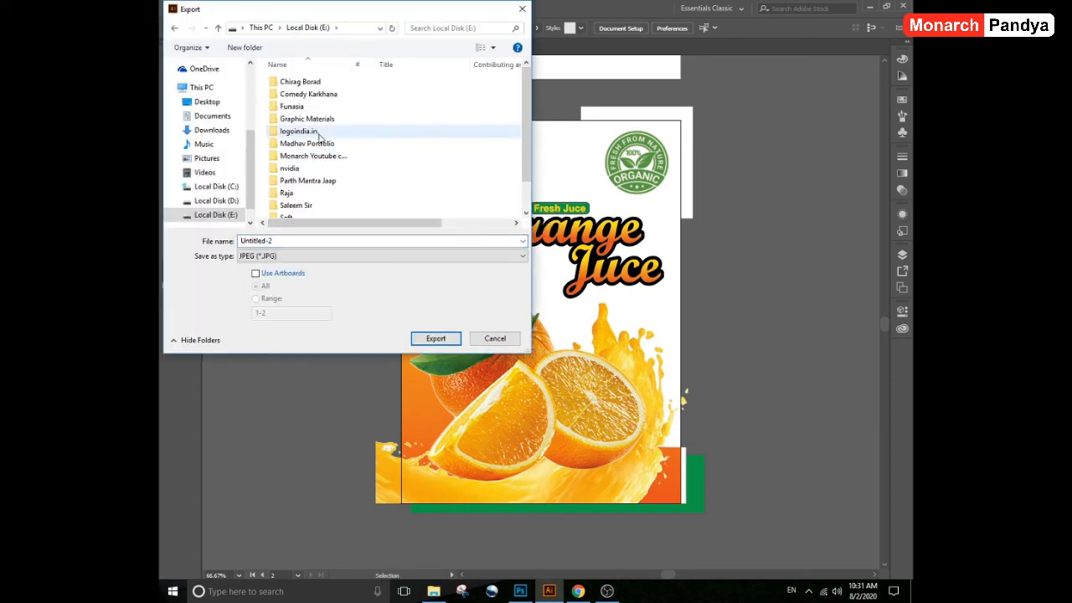
double_click(318, 155)
double_click(312, 156)
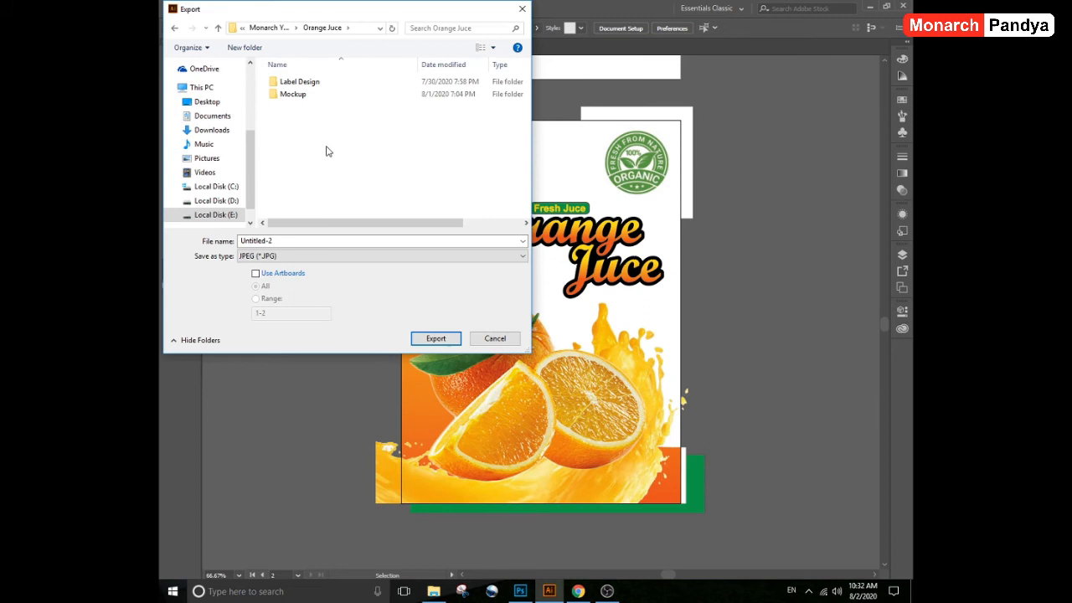
double_click(323, 83)
Name the export "Orange Juce", use all artboards and export the JPEG files.
click(299, 241)
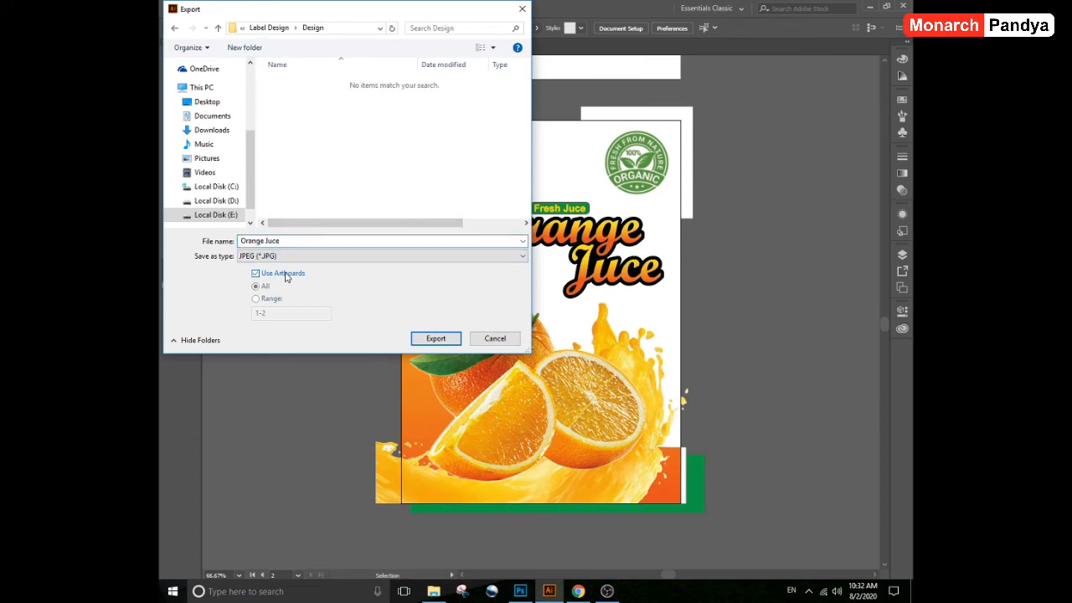
click(436, 339)
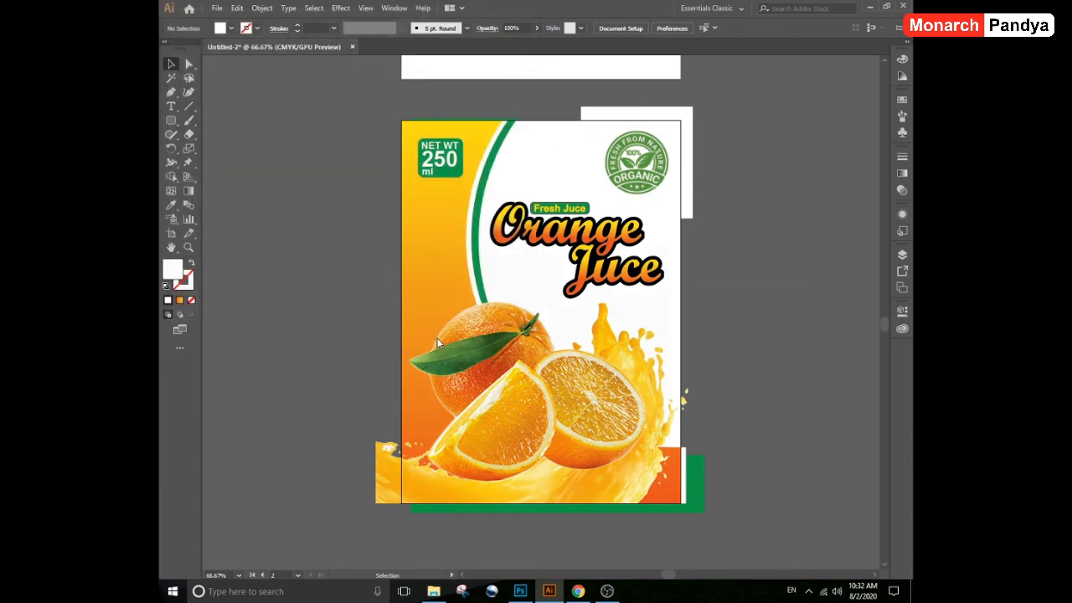
click(587, 456)
Add the text "Now we will see how to prepare mockup for juce bottle" beside the label, enlarge it and delete it.
key(alt+Tab)
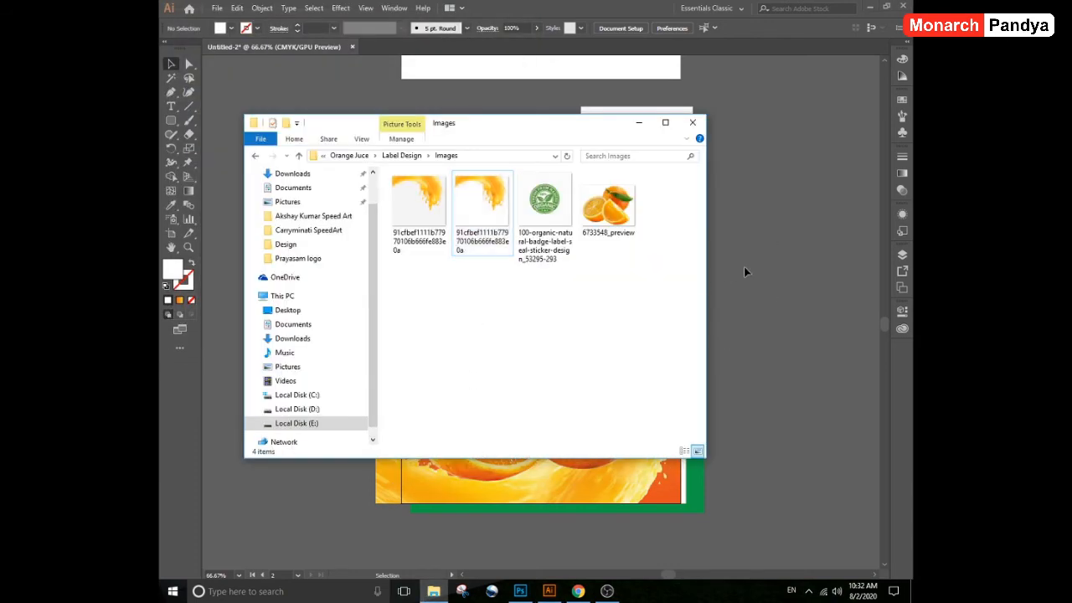
click(744, 270)
drag(744, 270, 541, 276)
key(t)
click(558, 266)
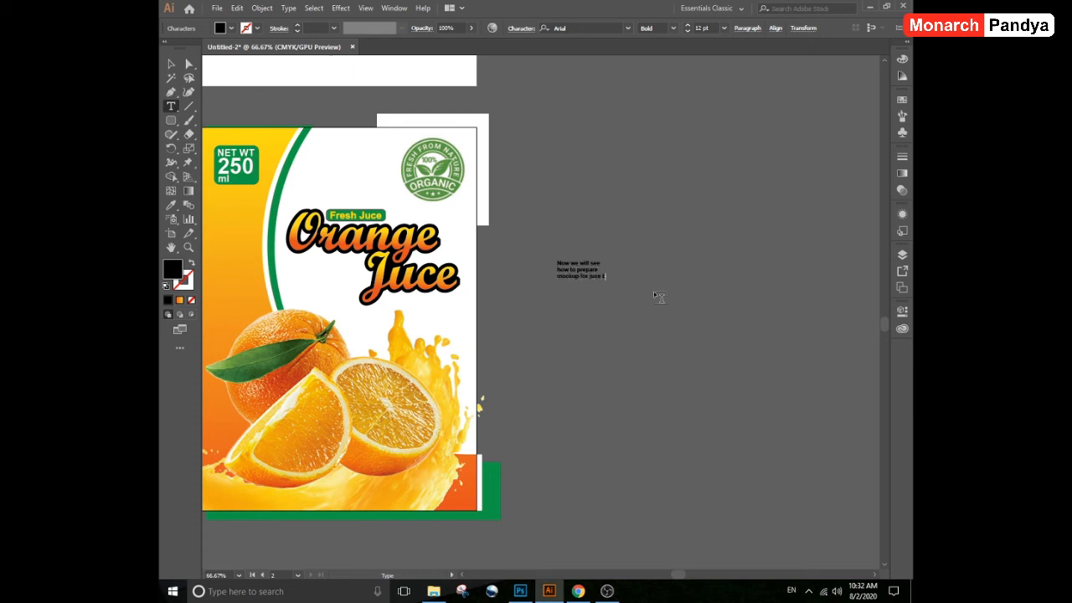
drag(558, 271, 485, 272)
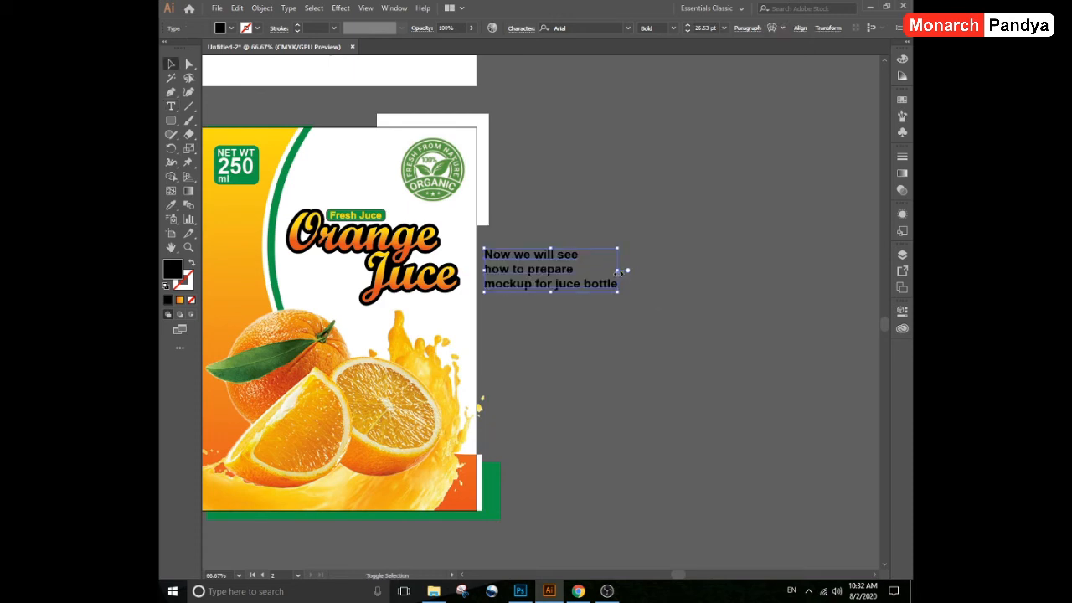
drag(618, 271, 802, 260)
drag(676, 306, 693, 351)
click(667, 376)
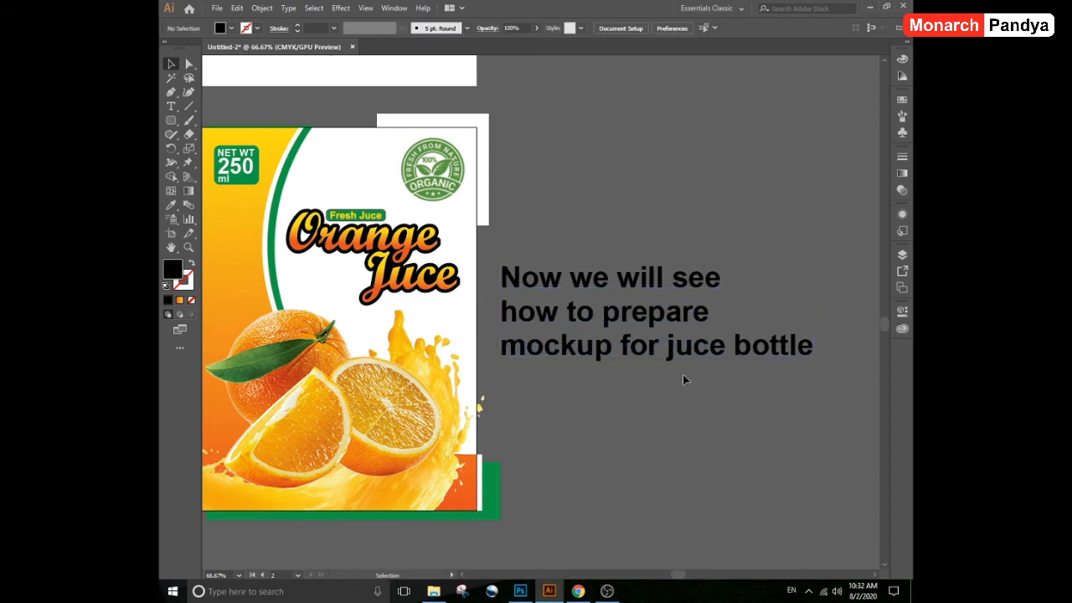
key(Delete)
drag(620, 340, 786, 323)
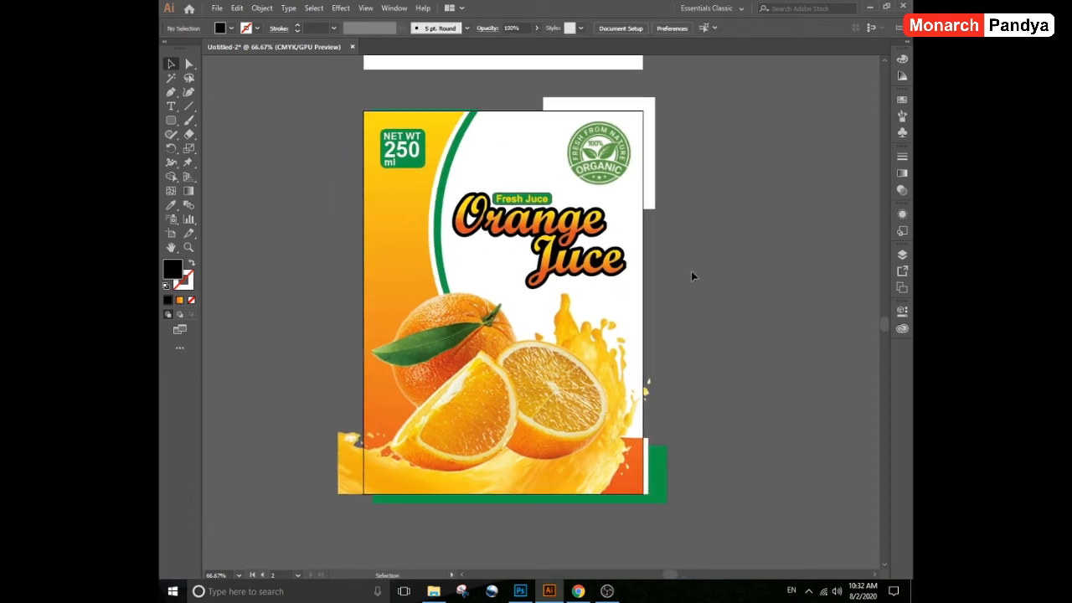
Open Juice-Bottle-Mockup from the Orange Juce > Mockup folder in Photoshop and show its layers.
click(434, 591)
key(BackSpace)
key(BackSpace)
double_click(430, 207)
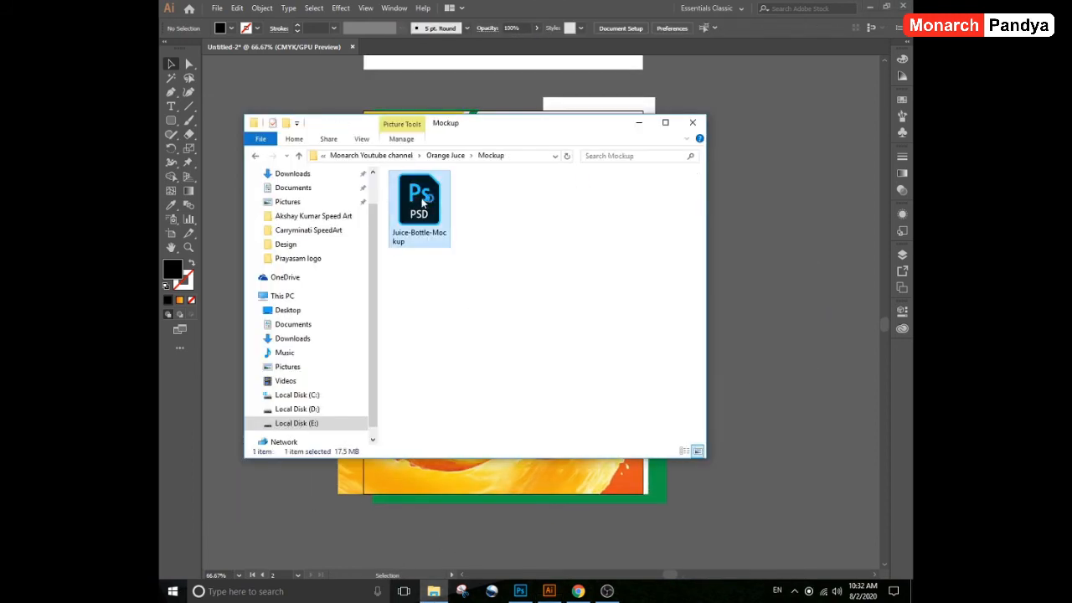
double_click(423, 201)
key(ctrl+plus)
key(F7)
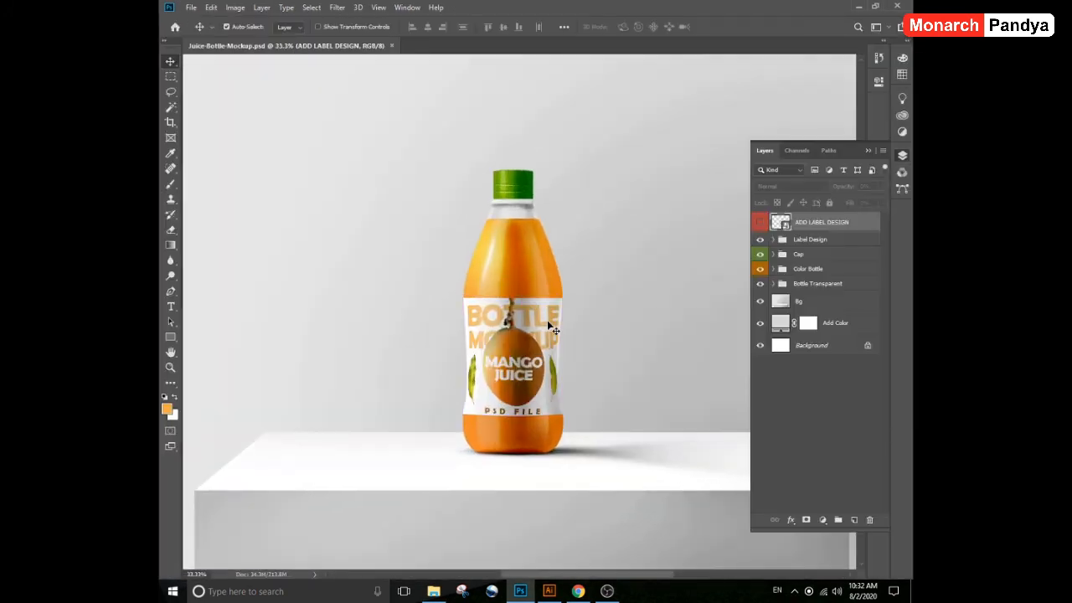
Hide the mockup's Bg and Add Color layers and check the ADD LABEL DESIGN layer by toggling its visibility.
click(761, 302)
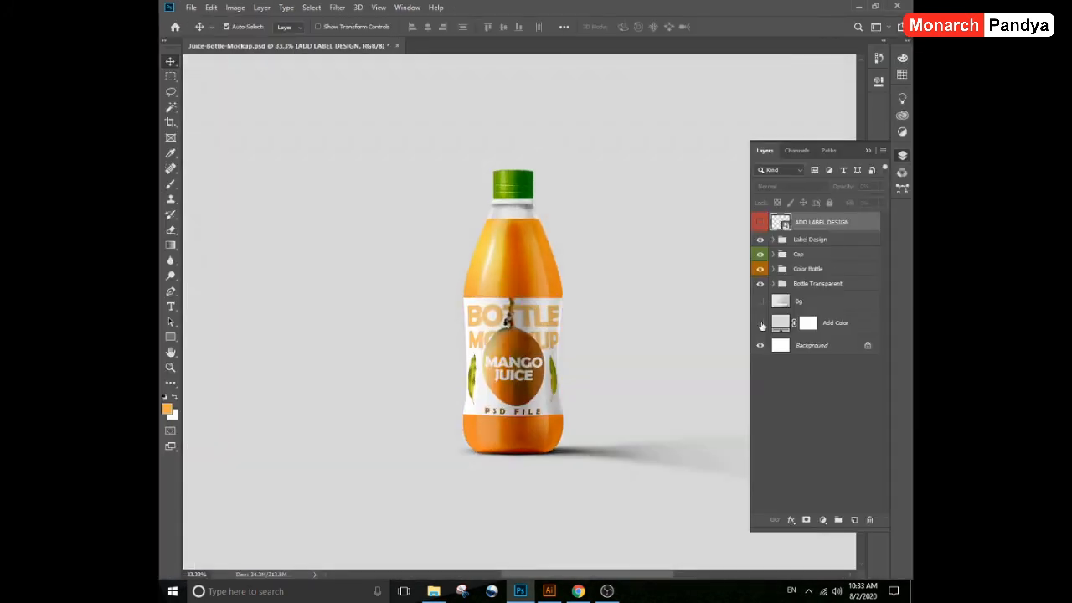
click(760, 323)
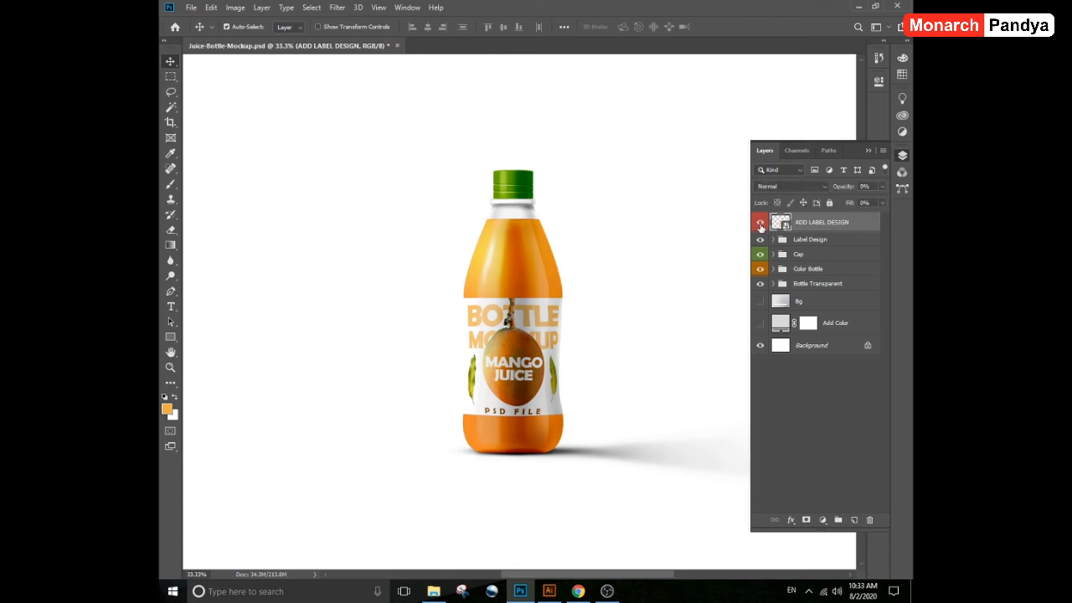
key(ctrl+0)
click(760, 224)
click(760, 224)
click(761, 225)
Enlarge the four bottle groups, from Label Design to Bottle Transparent, to fill most of the canvas height, and hide the Background layer.
click(805, 240)
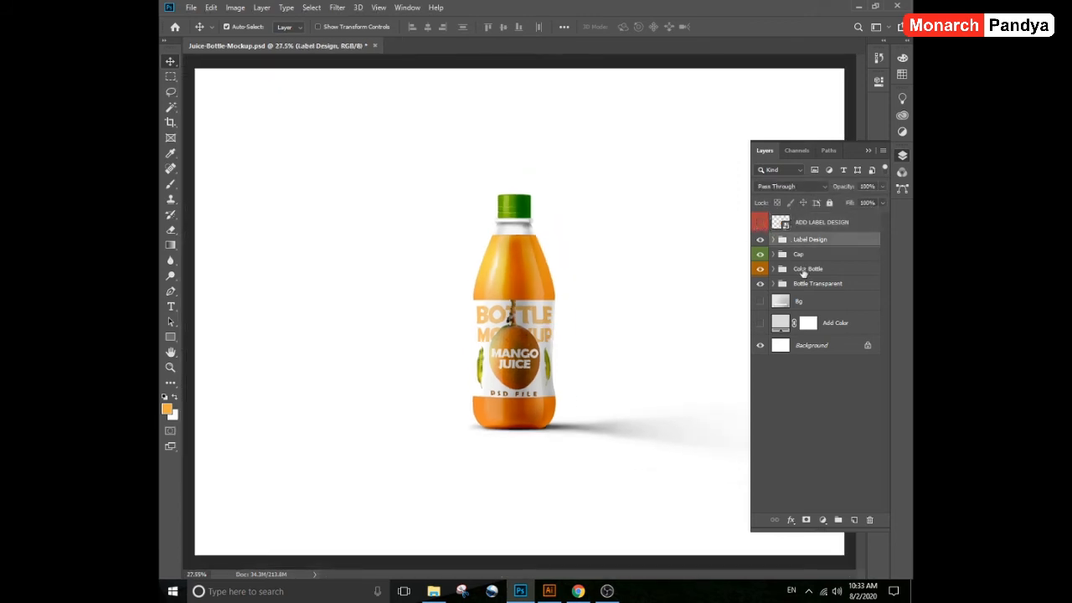
shift+click(805, 284)
key(ctrl+t)
drag(457, 196, 300, 75)
drag(383, 183, 487, 235)
drag(430, 137, 391, 108)
drag(478, 230, 495, 247)
key(Return)
click(759, 344)
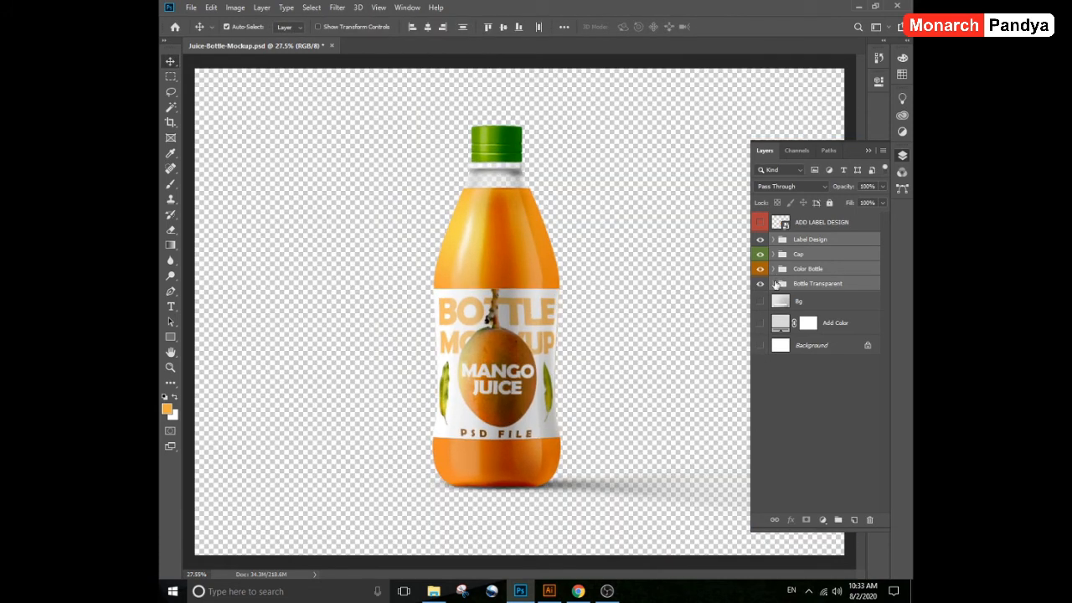
Open the label smart object in the Label Design group for editing and hide its Add Design Here layer.
click(775, 284)
click(774, 283)
click(778, 240)
click(772, 239)
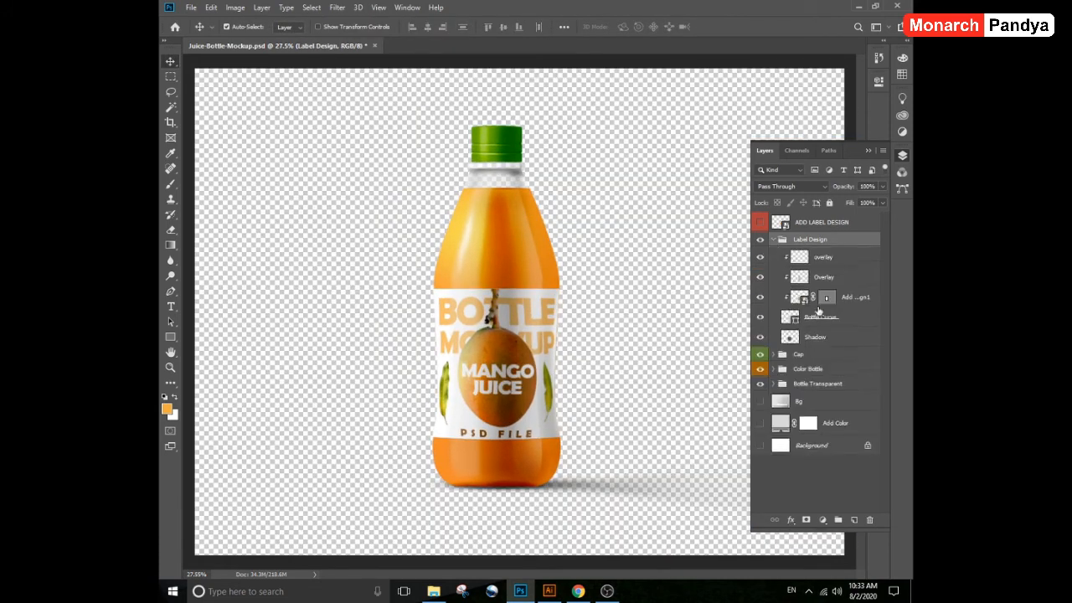
double_click(797, 297)
click(759, 225)
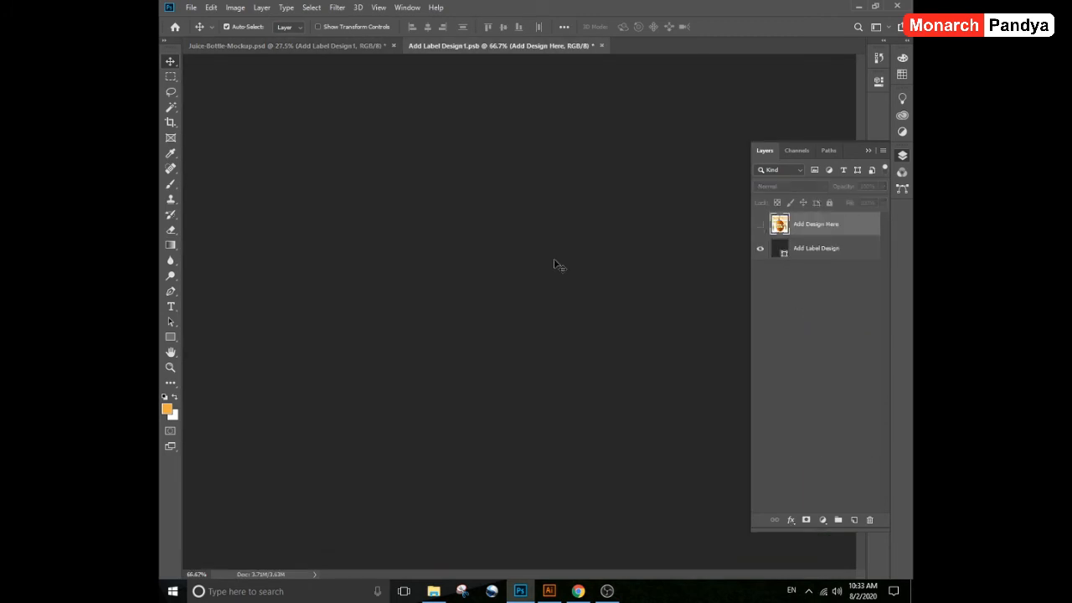
Apply a white (ffffff) Color Overlay to the Add Label Design layer.
double_click(838, 249)
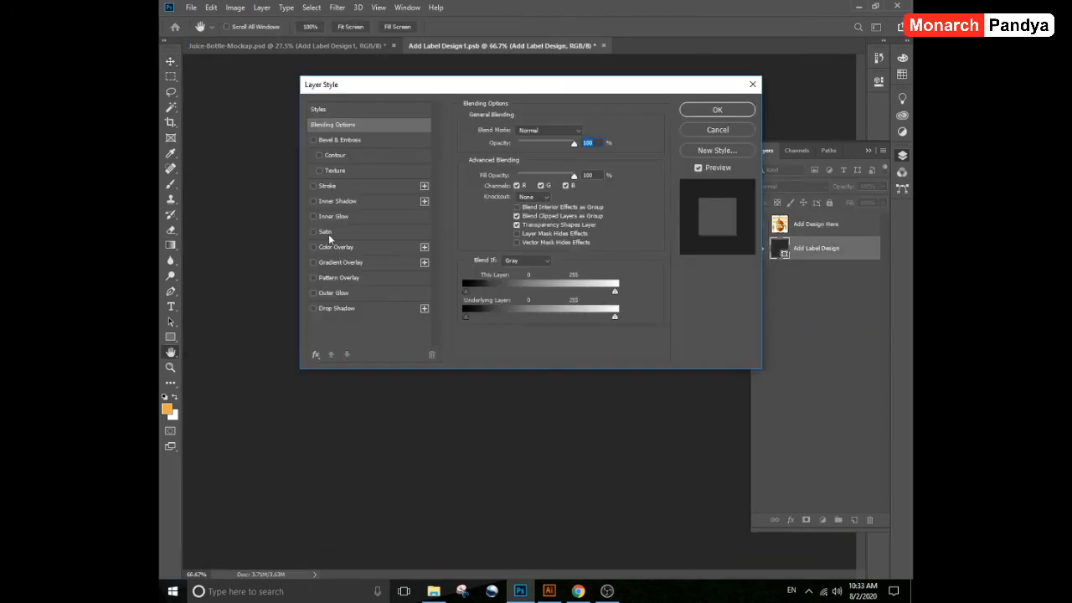
click(327, 248)
click(590, 132)
text(ffffff)
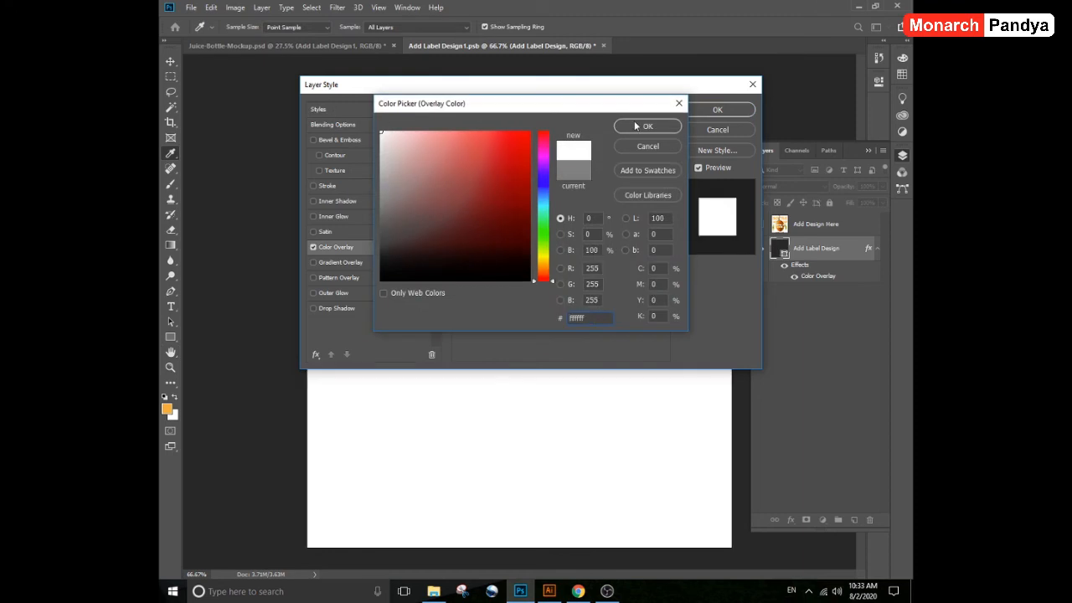
click(638, 126)
click(710, 111)
scroll(527, 239, down, 2)
Place the exported Orange Juce-02 image into the label document and enlarge it to the full canvas height.
click(433, 591)
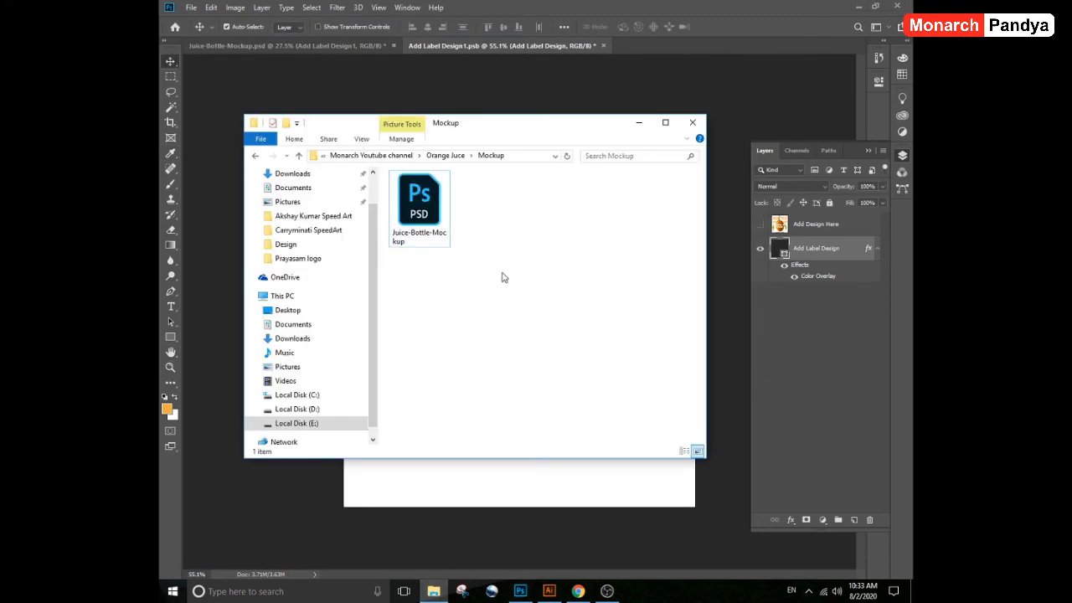
key(alt+Up)
double_click(431, 190)
double_click(431, 191)
drag(432, 193, 509, 261)
key(alt+Tab)
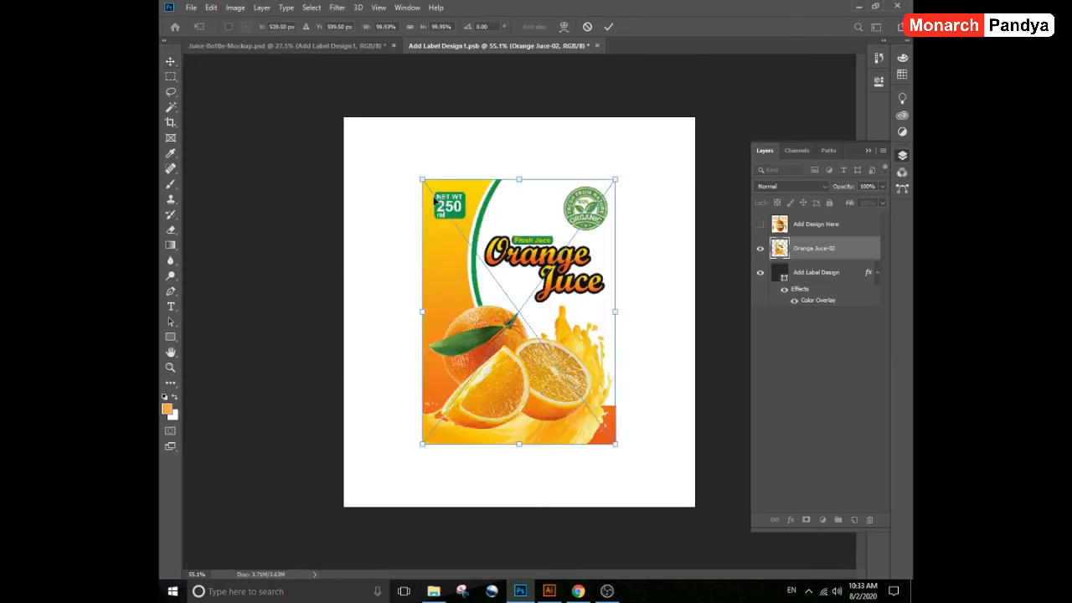
drag(421, 175, 366, 120)
drag(616, 444, 684, 492)
key(Return)
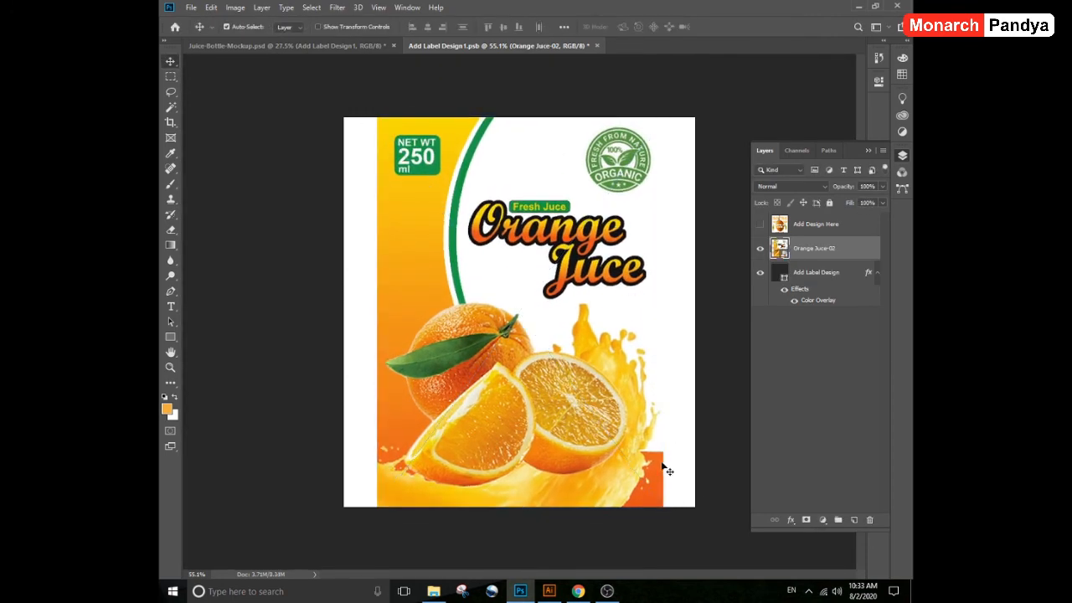
Extend the lower-right orange block to the label's edge by filling the blank area with its sampled colour f26629 on a new layer.
right_click(170, 76)
click(214, 75)
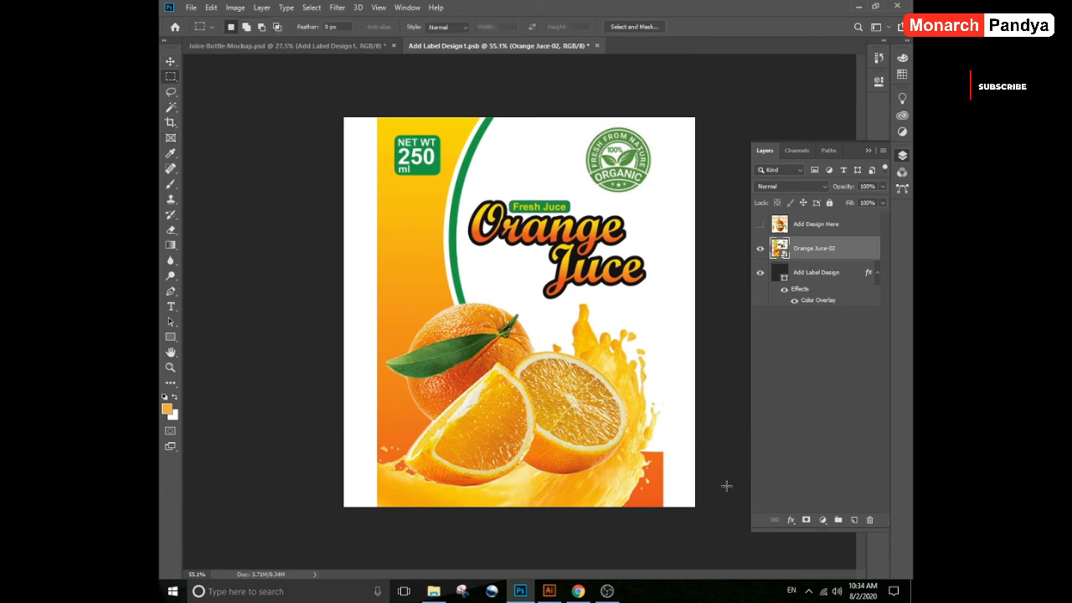
drag(663, 453, 713, 510)
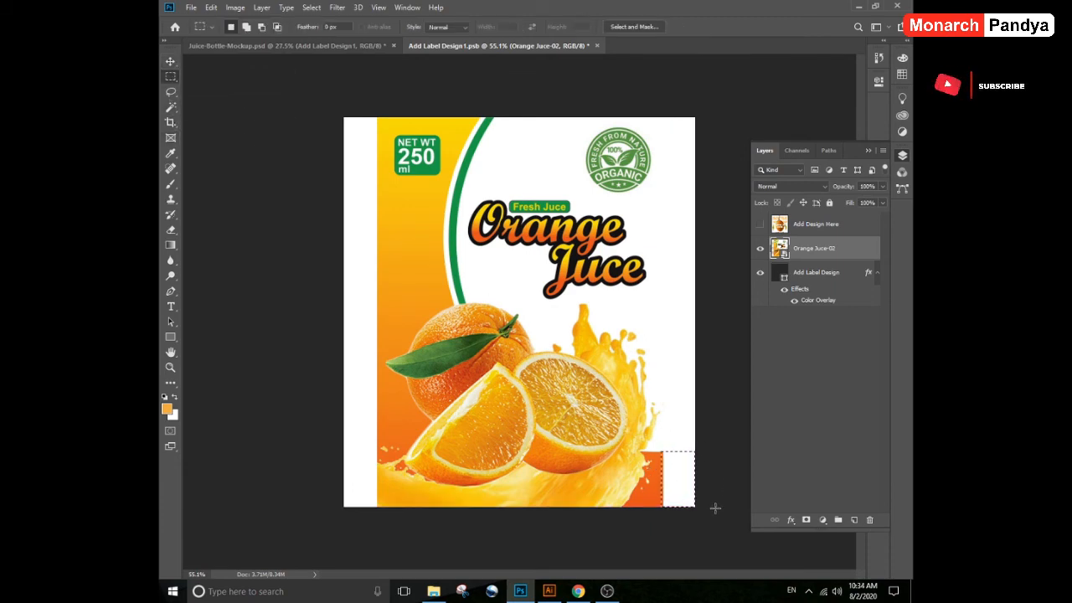
click(167, 408)
click(657, 473)
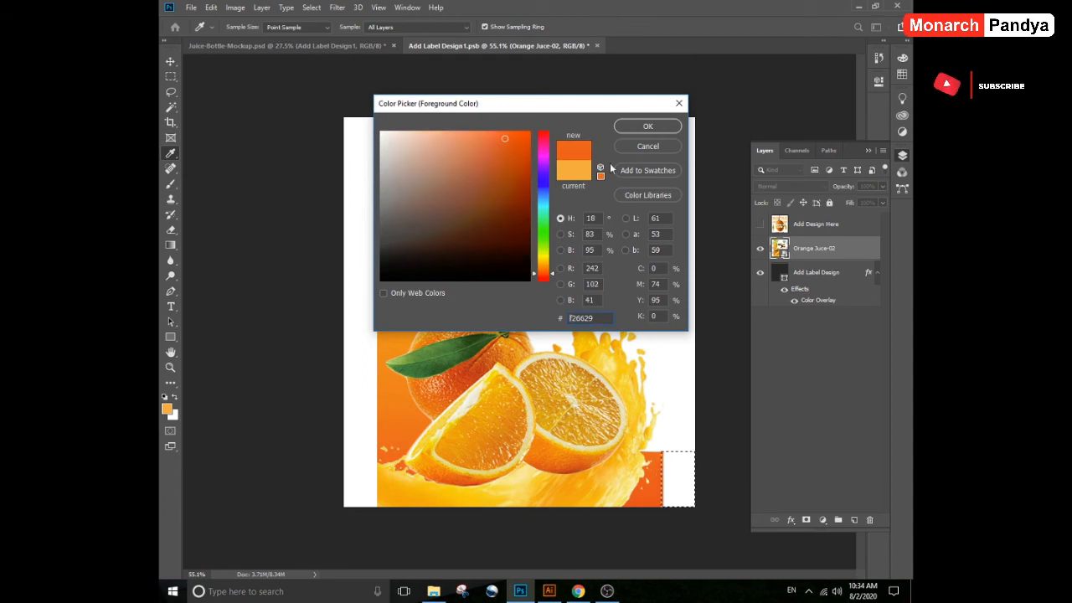
click(630, 126)
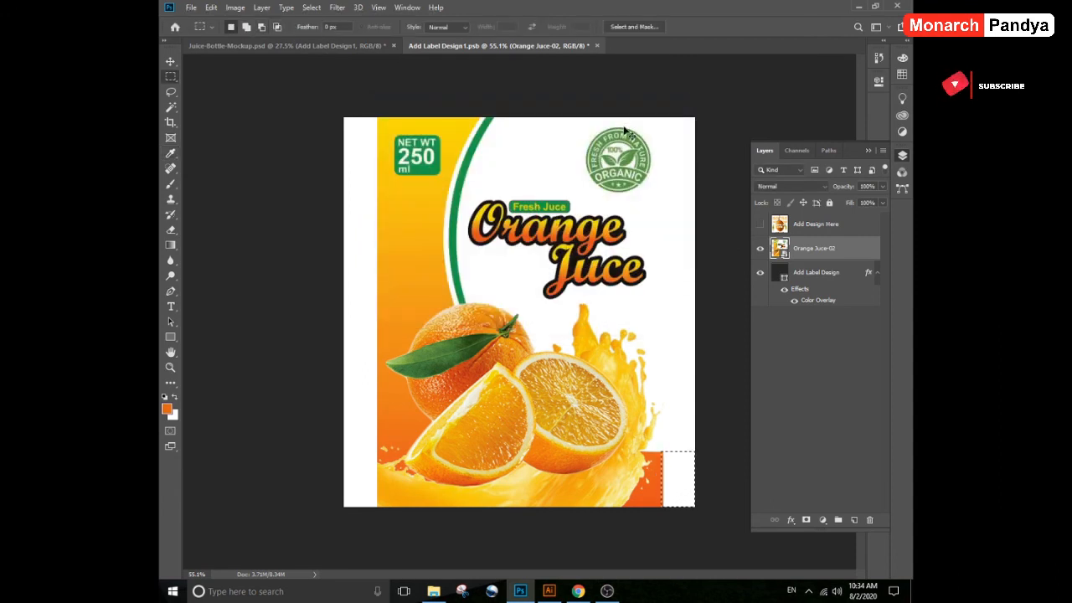
key(ctrl+shift+n)
key(Return)
key(alt+BackSpace)
key(ctrl+d)
key(v)
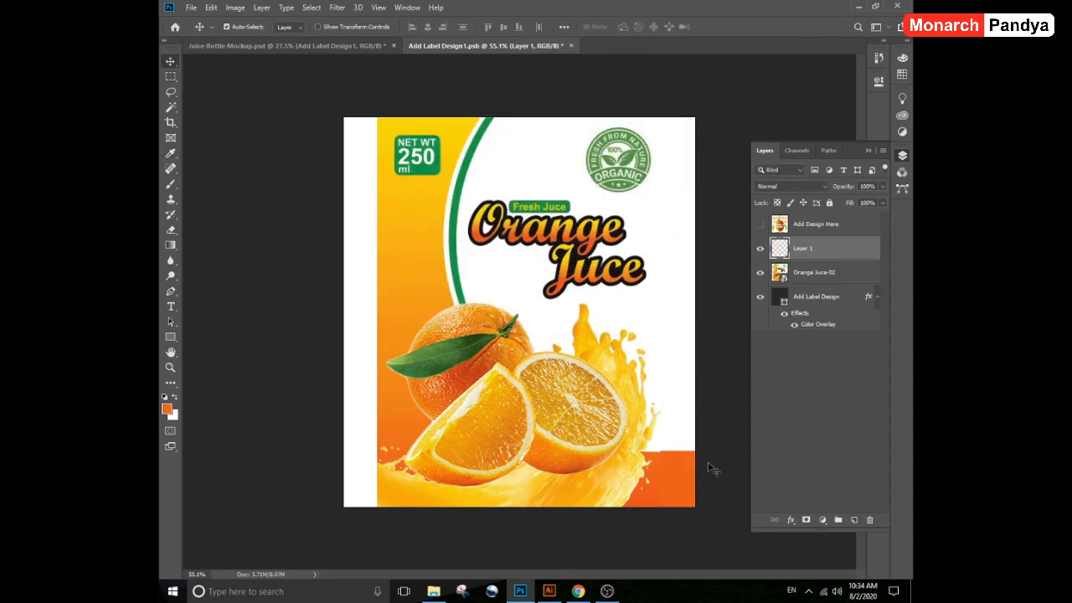
Rasterize the Orange Juce-02 layer and fill the blank strip along its left side with matching background artwork.
click(389, 250)
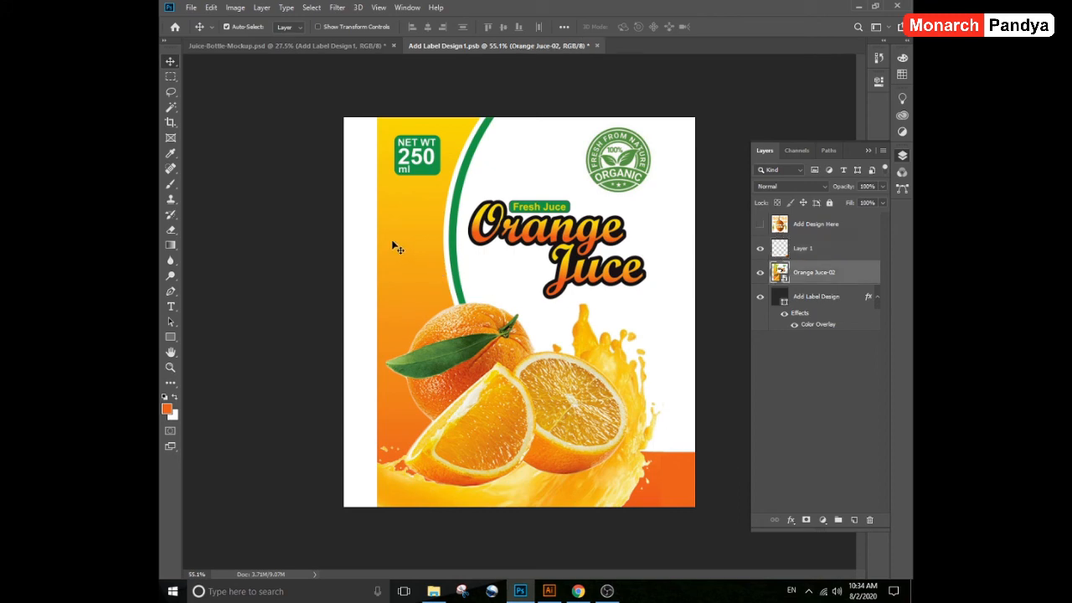
key(m)
drag(382, 115, 287, 516)
key(Delete)
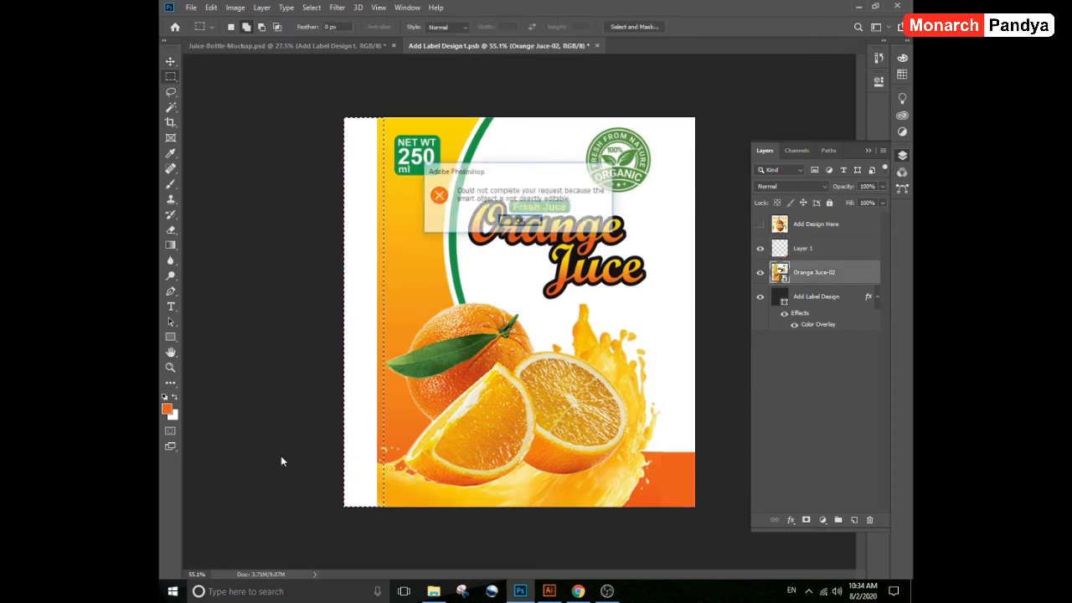
key(Return)
right_click(804, 275)
click(742, 286)
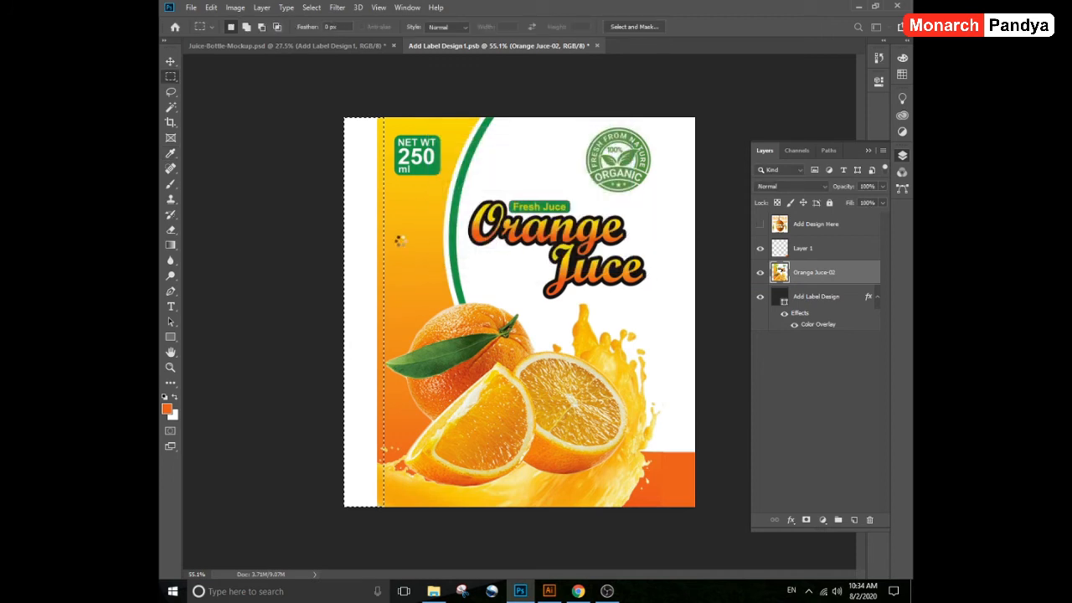
key(v)
key(ctrl+d)
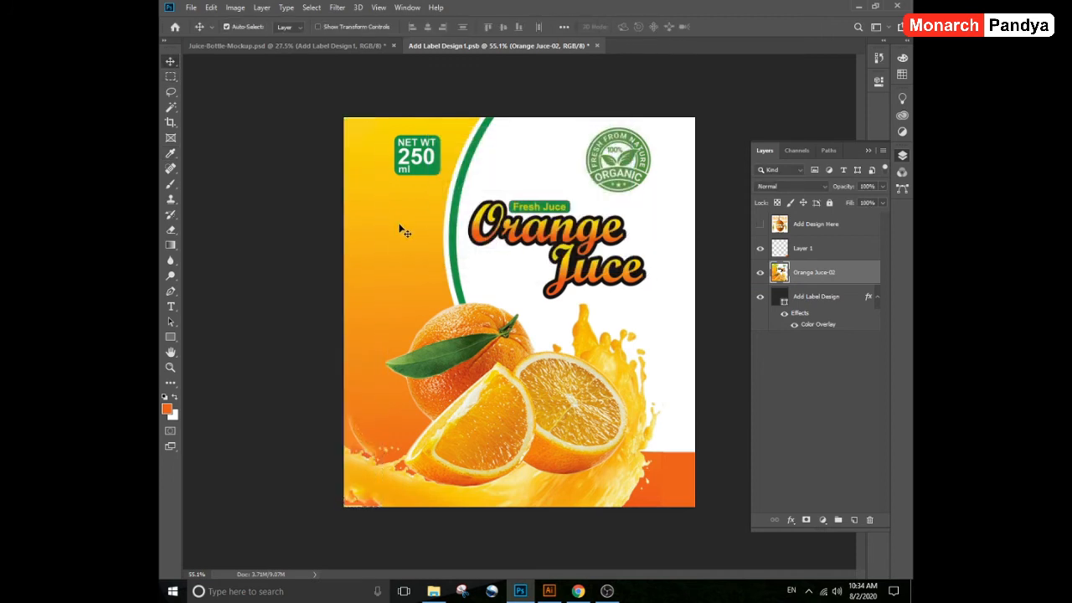
Save the label document and check the updated label on the bottle mockup.
key(ctrl+s)
click(311, 46)
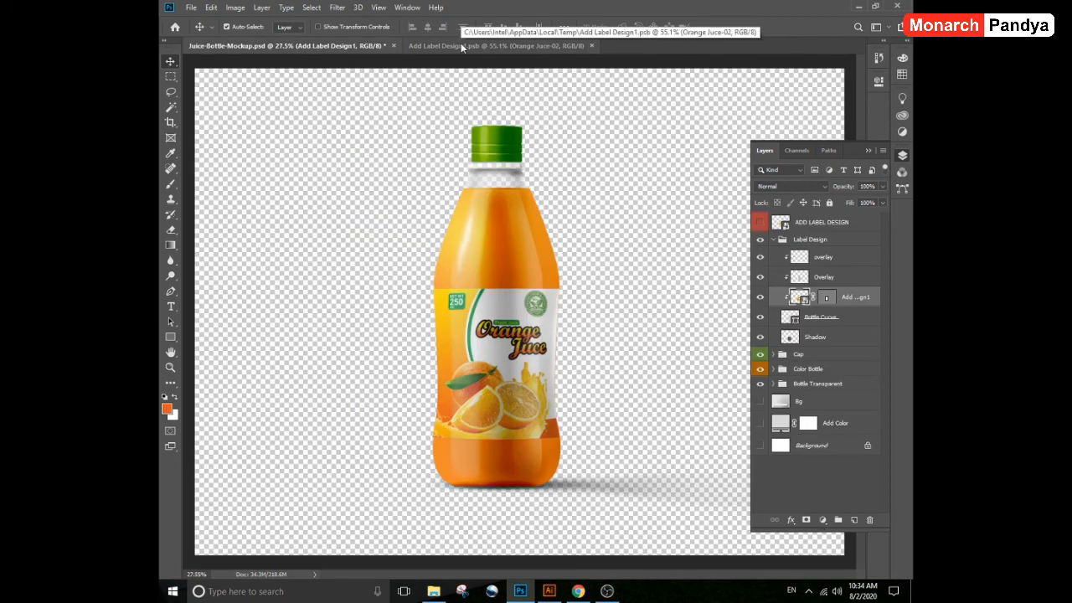
click(495, 46)
Copy the NET WT 250 ml badge onto its own layer and shift the copy toward the label's left edge.
key(m)
drag(389, 129, 416, 168)
key(ctrl+j)
key(v)
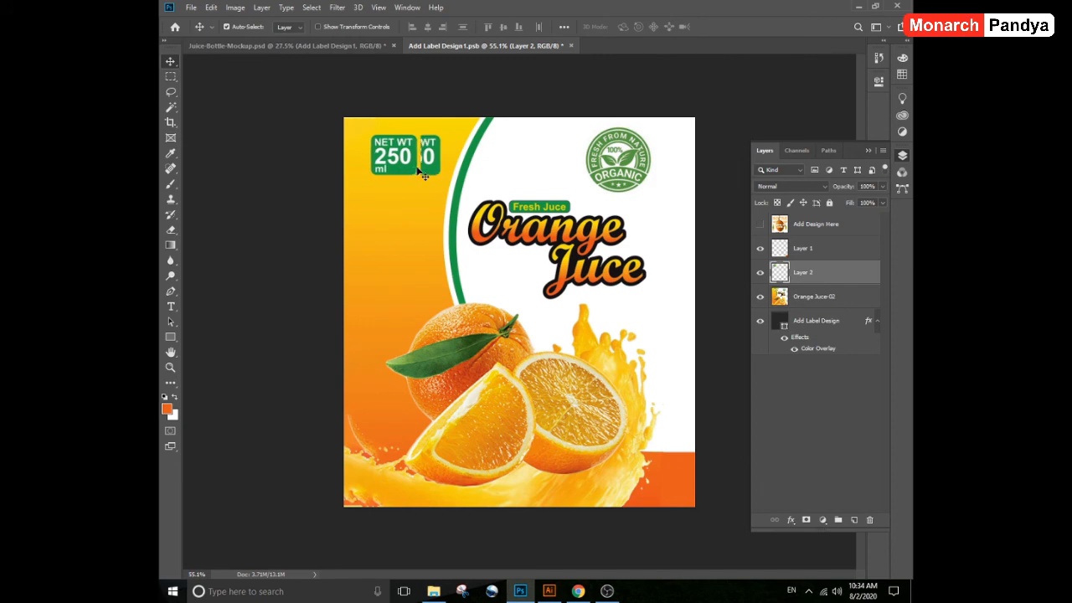
Remove the original NET WT badge from the Orange Juce-02 layer, filling its area with the orange background.
click(405, 214)
key(m)
drag(444, 129, 381, 181)
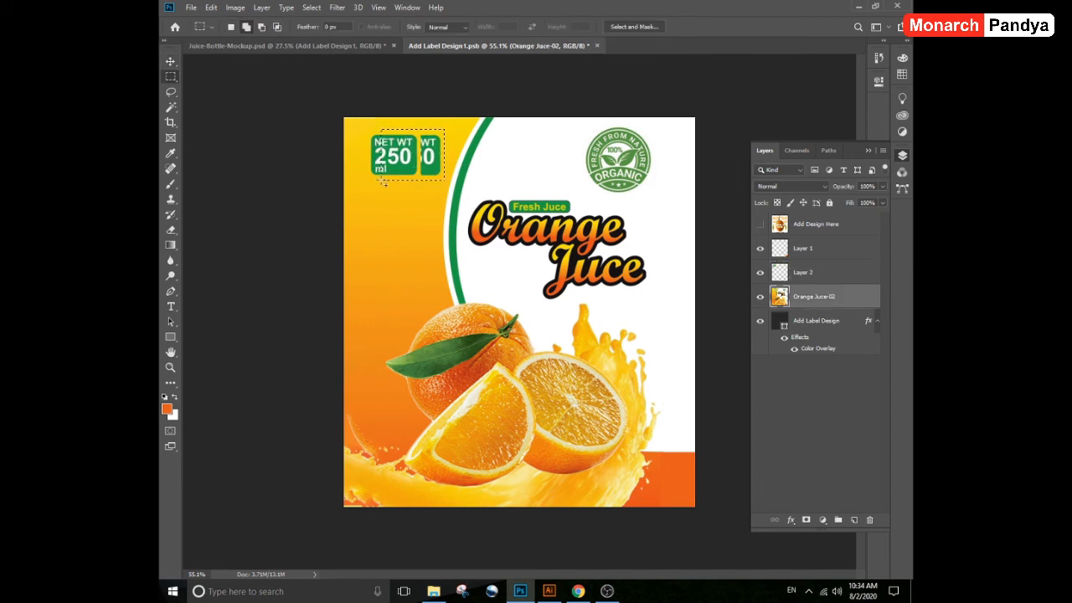
key(Delete)
key(v)
Nudge the copied NET WT badge slightly to the right and save the label document.
click(407, 173)
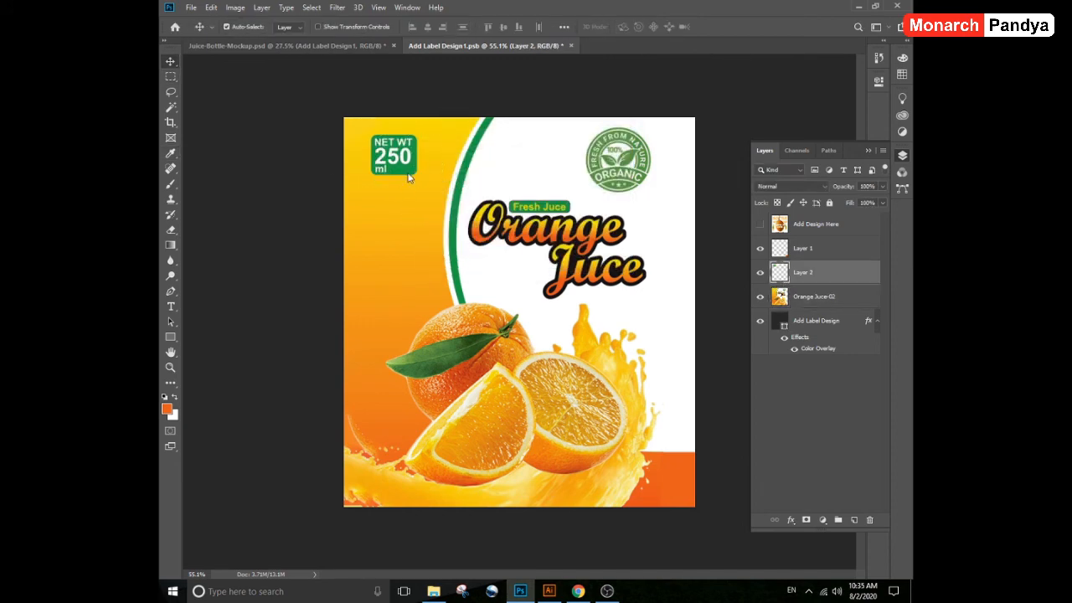
key(Right)
key(Right)
key(Right)
key(Right)
key(Right)
key(Right)
key(Right)
key(Right)
key(Right)
key(Right)
key(Right)
key(Right)
key(Right)
key(Right)
key(Right)
key(ctrl+s)
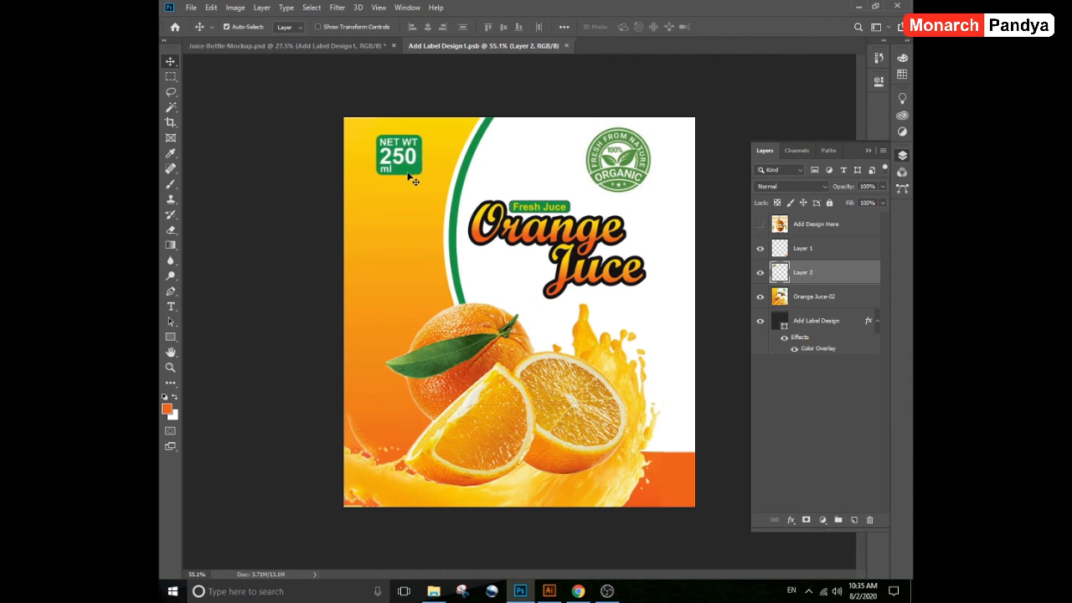
Enlarge and reposition the NET WT badge in the label's upper-left area, and save the label to update the bottle mockup.
click(364, 44)
drag(408, 155, 443, 218)
key(ctrl+t)
drag(425, 194, 416, 187)
key(Return)
key(Up)
key(Up)
key(Up)
key(Up)
key(Up)
key(Up)
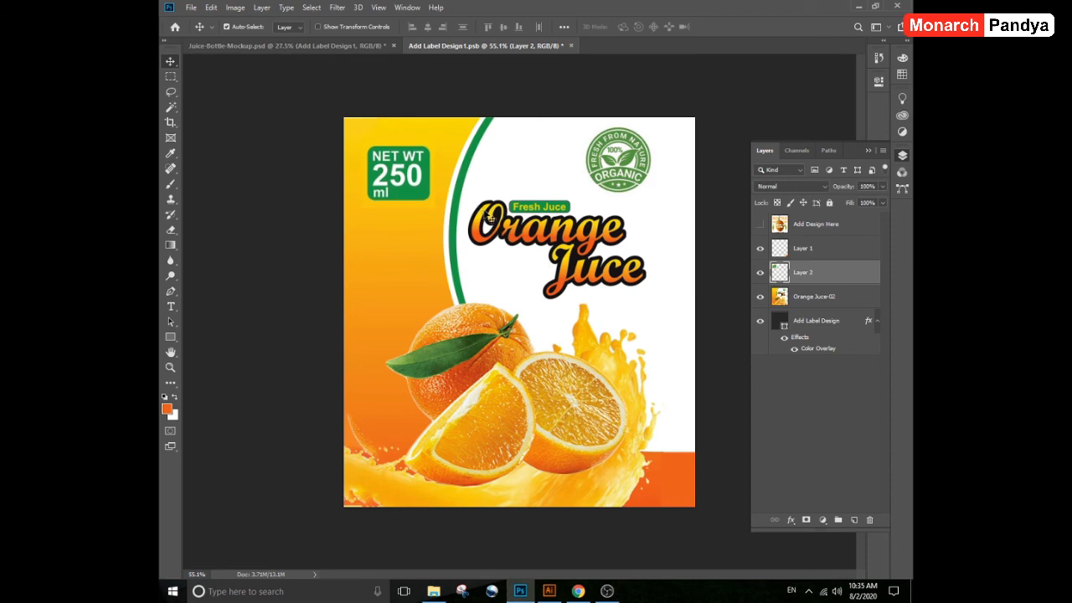
click(578, 172)
click(354, 48)
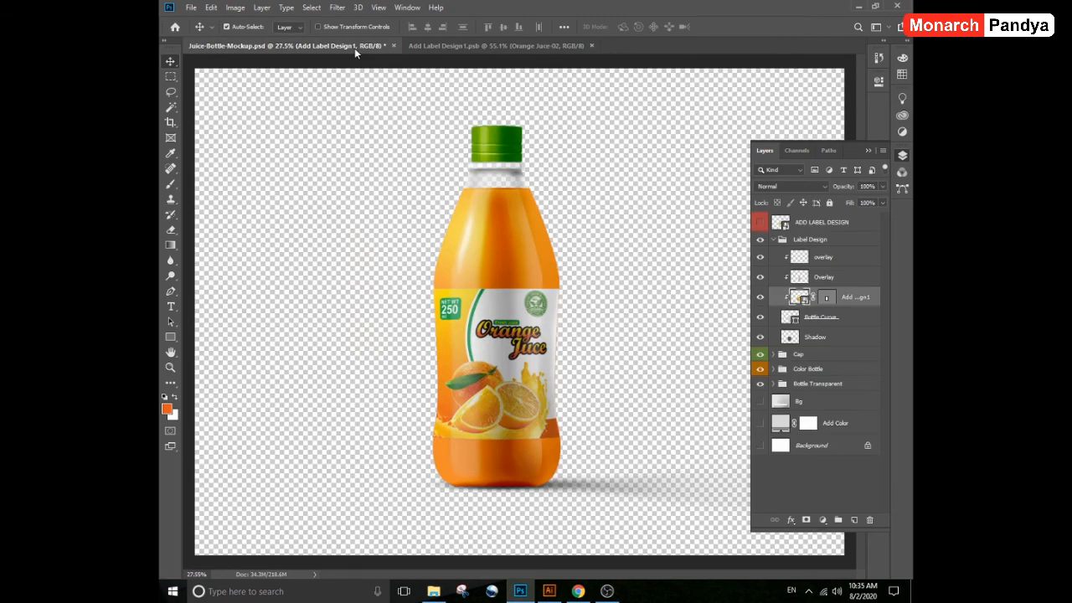
Save the mockup as a PNG named Juice-Bottle-Mockup in the Mockup folder and close both open documents.
click(191, 8)
click(261, 141)
click(400, 256)
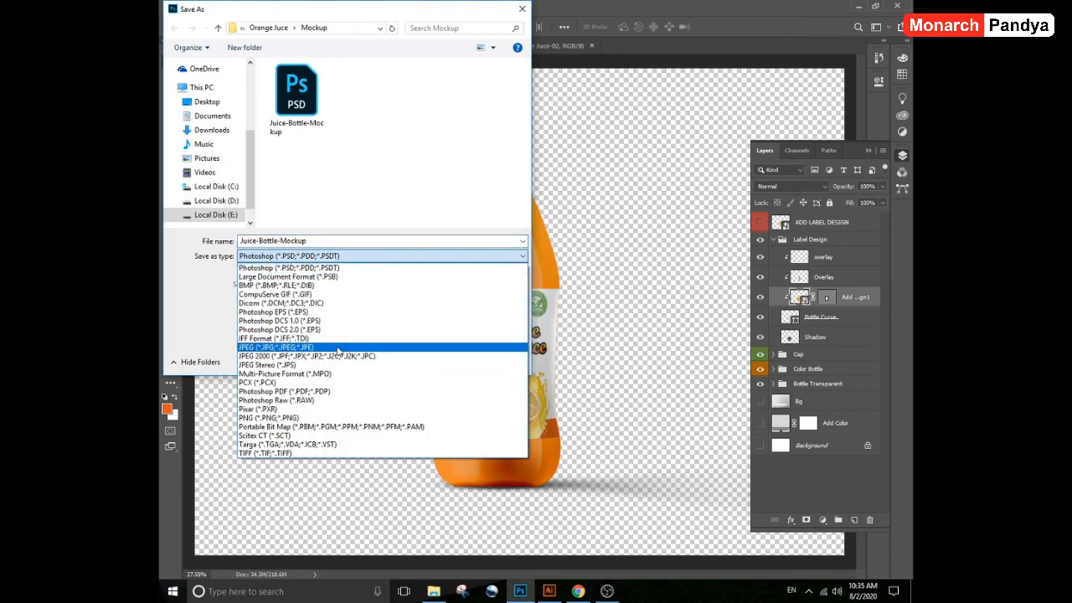
click(337, 418)
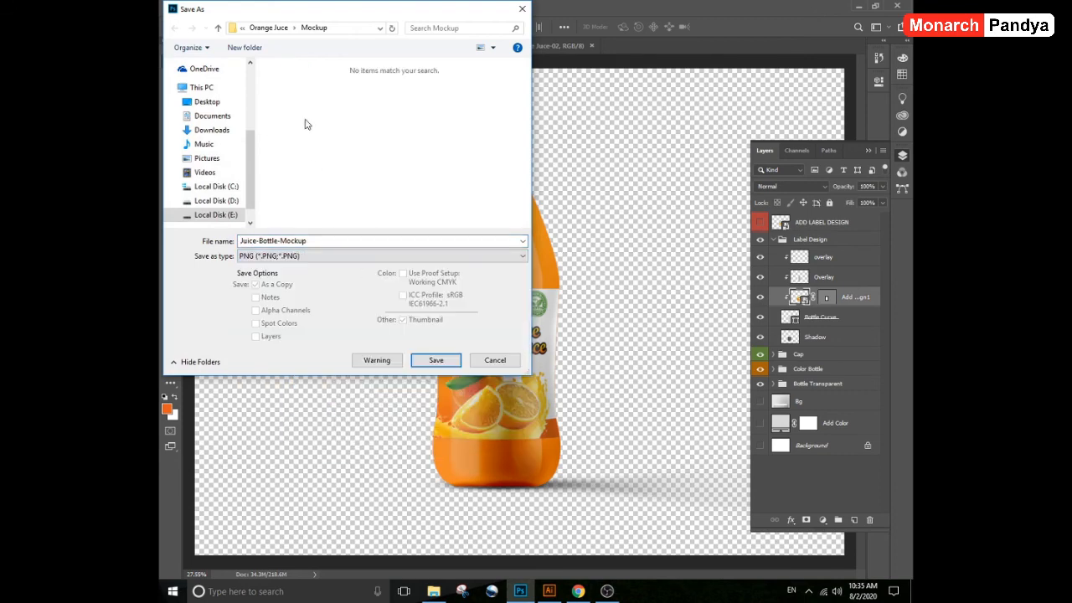
click(451, 358)
click(598, 177)
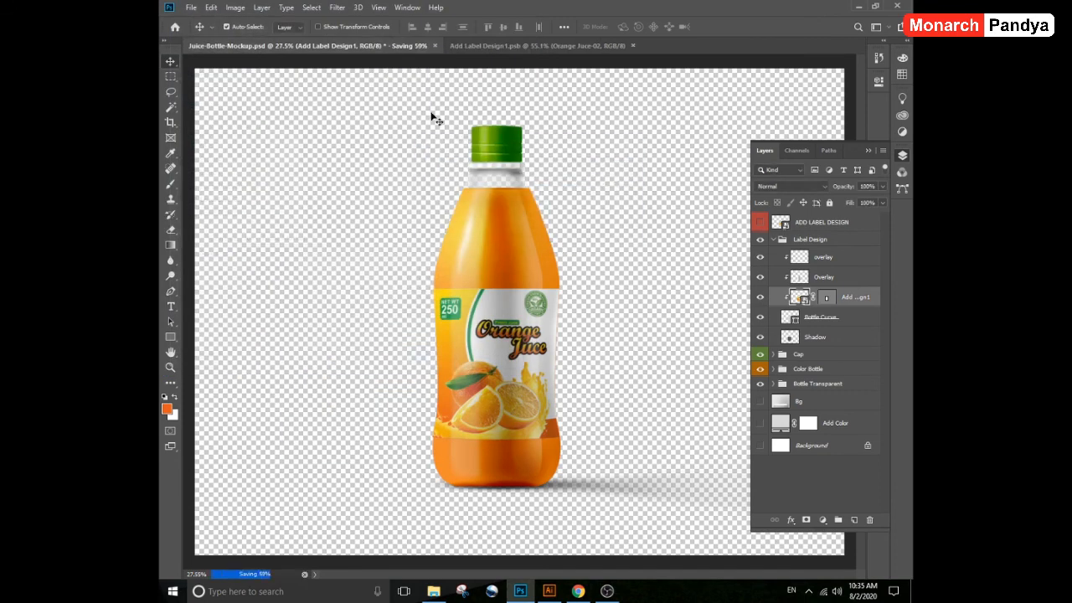
click(393, 45)
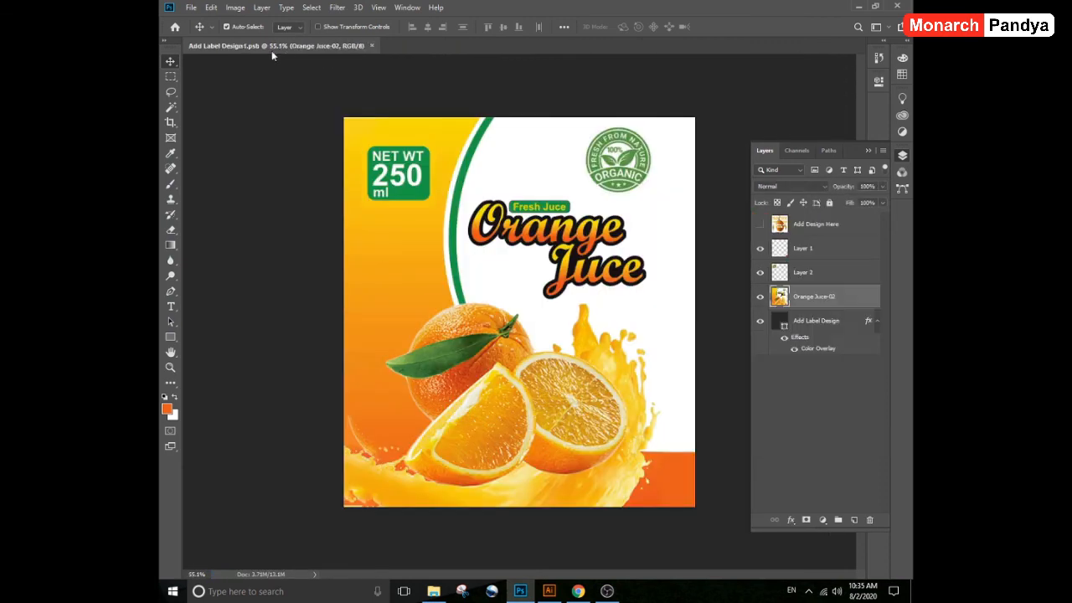
click(373, 45)
Switch to File Explorer and view the exported Juice-Bottle-Mockup PNG from the Orange Juce project's Mockup folder.
click(434, 591)
key(alt+Up)
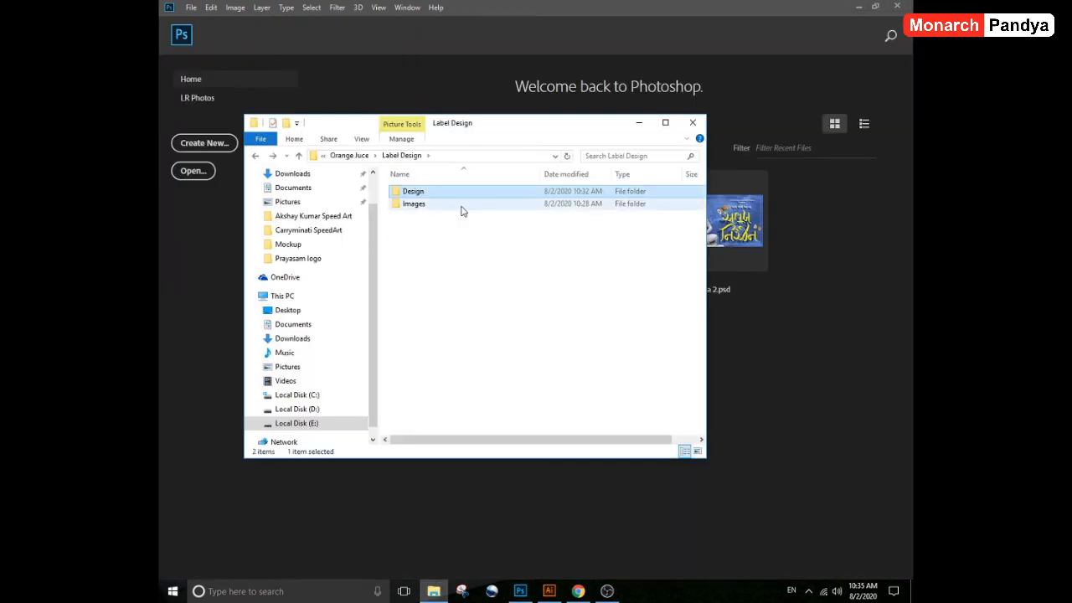
double_click(461, 205)
key(alt+Up)
key(alt+Up)
double_click(438, 206)
double_click(428, 214)
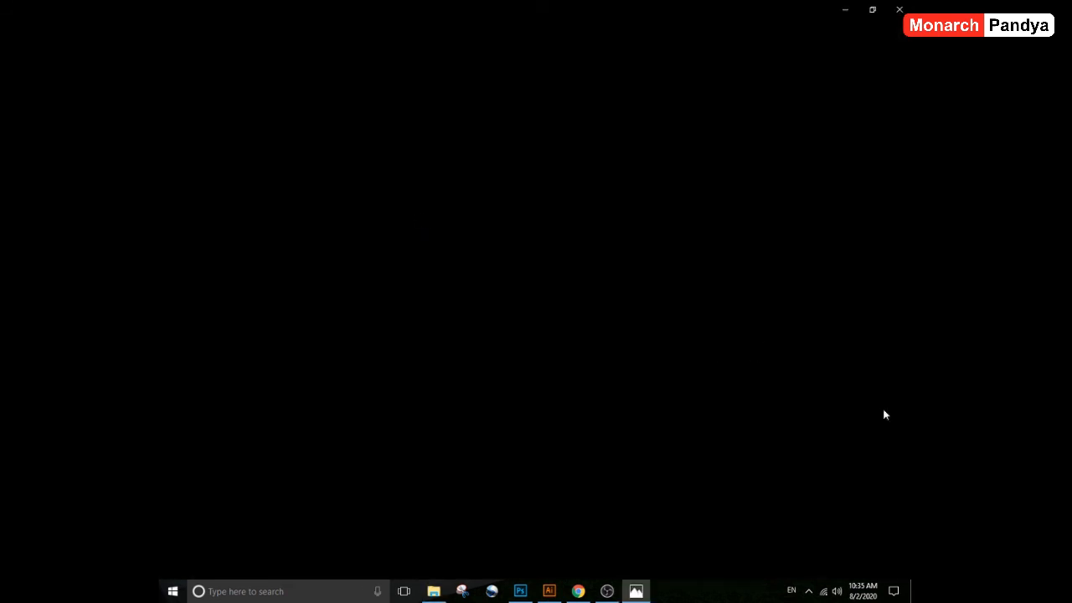
click(899, 9)
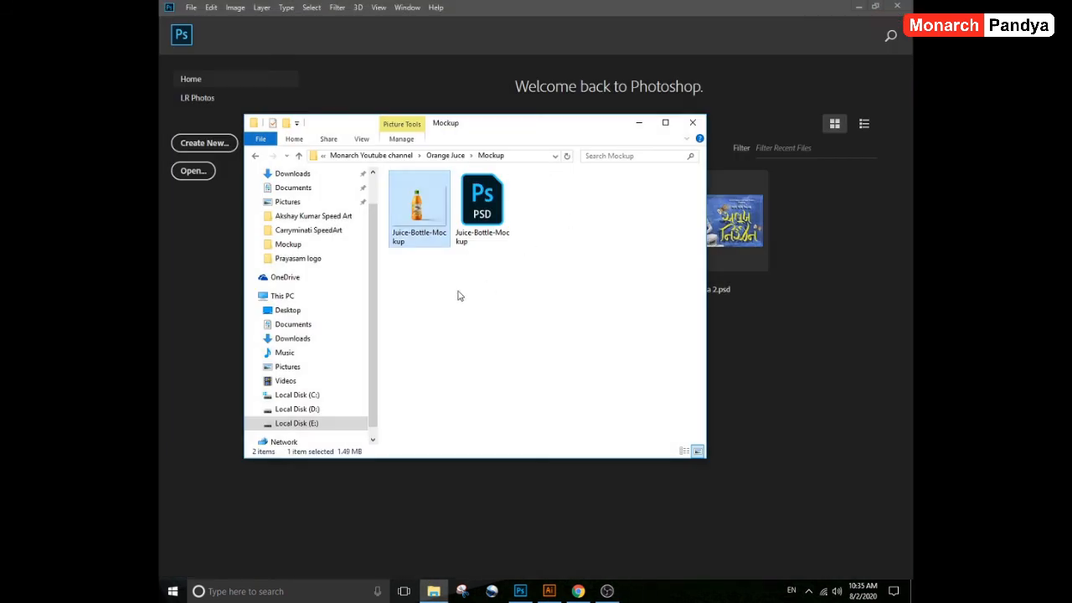
right_click(420, 212)
click(447, 216)
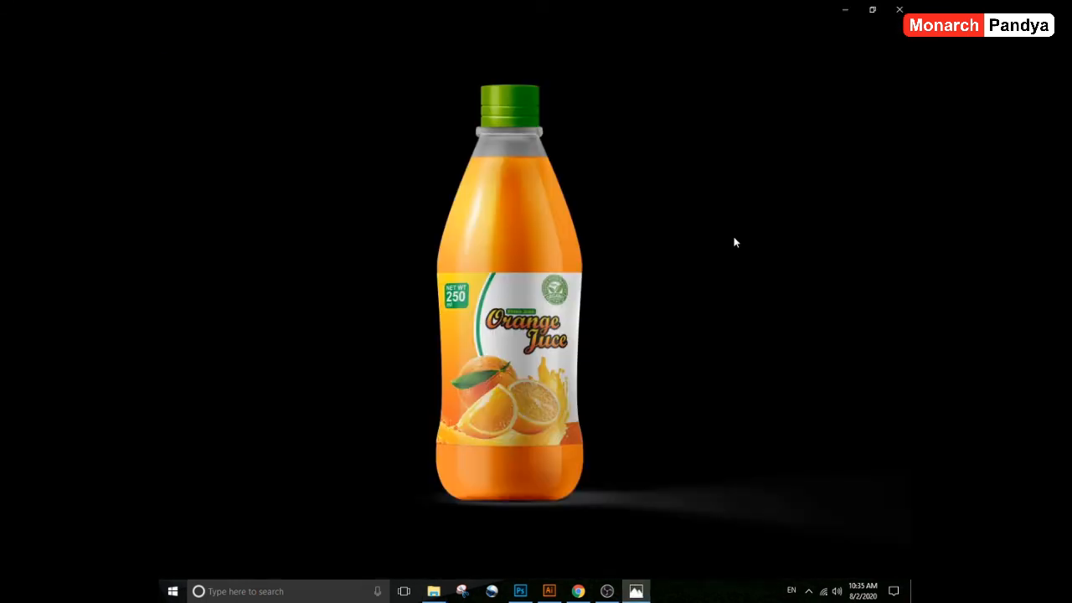